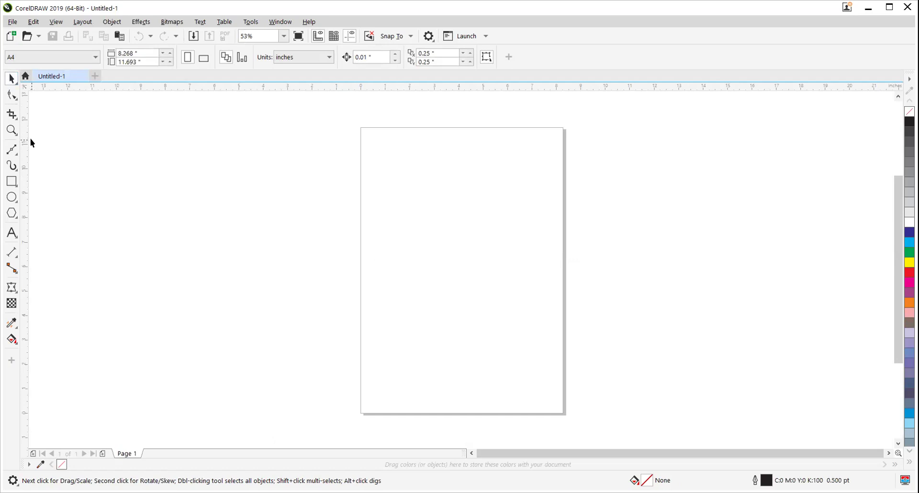
# Draw a rectangle about 3.46 by 2.52 inches in the upper-left area of the page
pyautogui.click(14, 98)
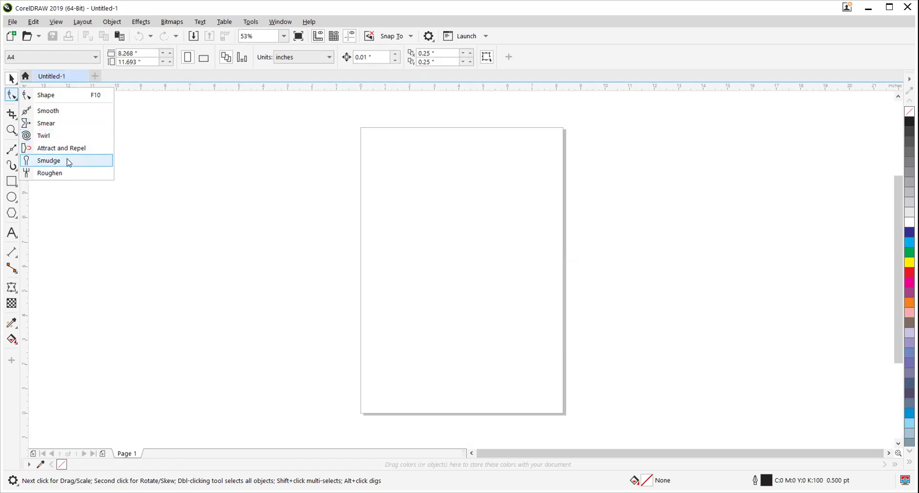
pyautogui.click(56, 114)
pyautogui.click(12, 181)
pyautogui.moveTo(367, 153); pyautogui.dragTo(454, 216)
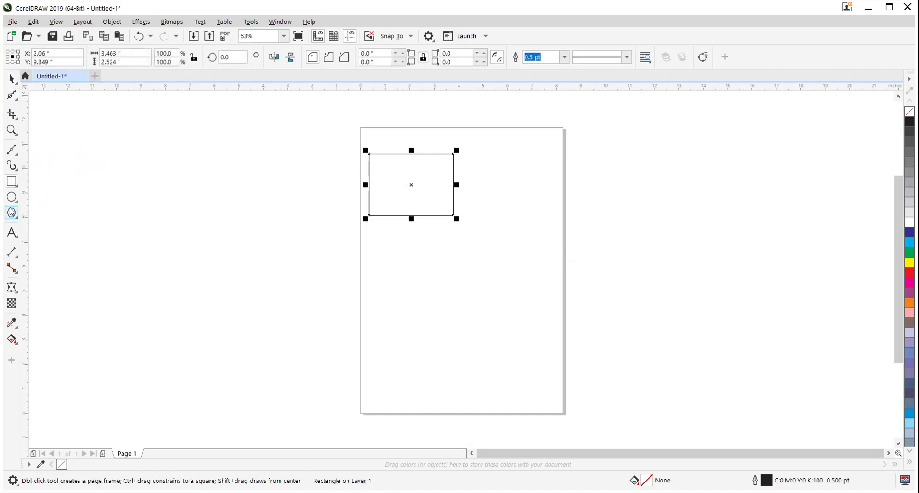
# Draw a five-sided polygon below the rectangle and delete the tiny stray polygon above it
pyautogui.click(67, 215)
pyautogui.moveTo(385, 251); pyautogui.dragTo(464, 316)
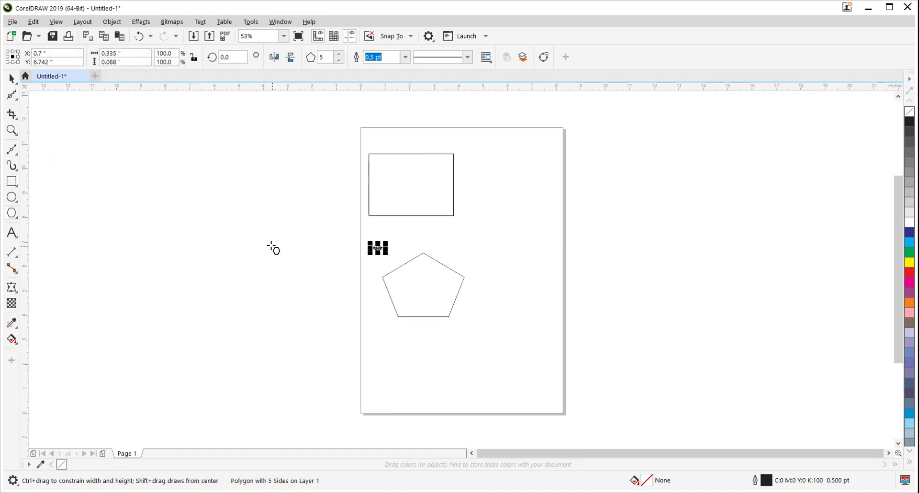
pyautogui.press('Delete')
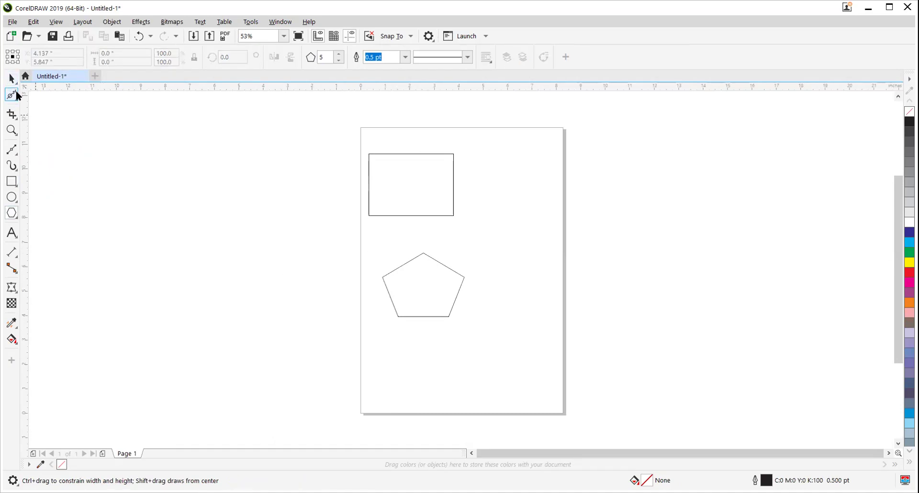
# Round all four corners of the rectangle with a 0.13-inch radius
pyautogui.click(17, 96)
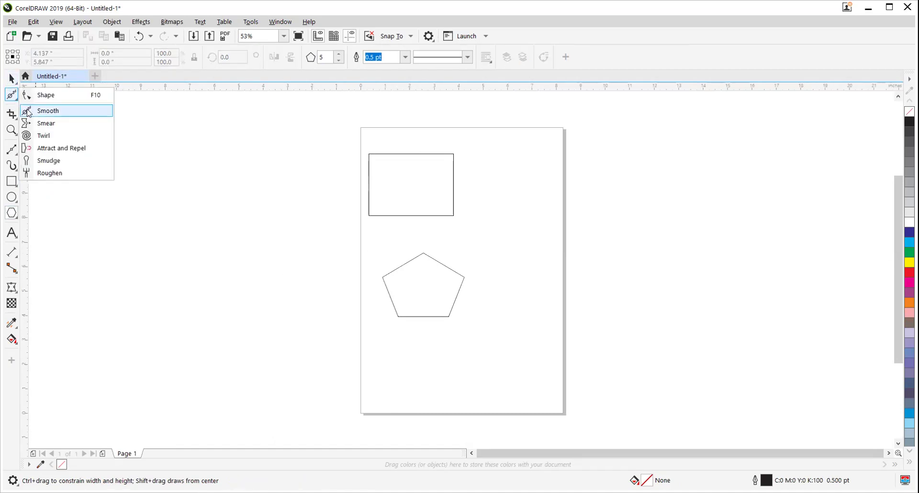
pyautogui.click(12, 78)
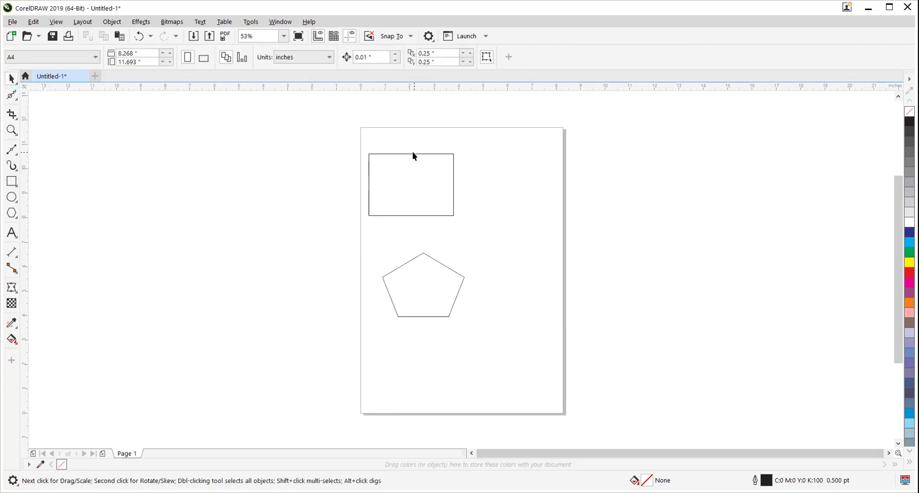
pyautogui.click(406, 154)
pyautogui.scroll(3, 401, 154)
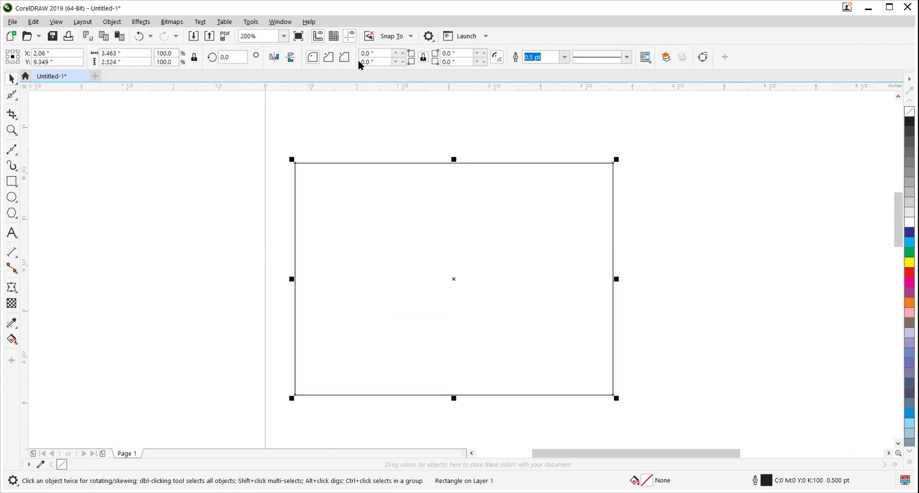
pyautogui.click(402, 53)
pyautogui.click(400, 52)
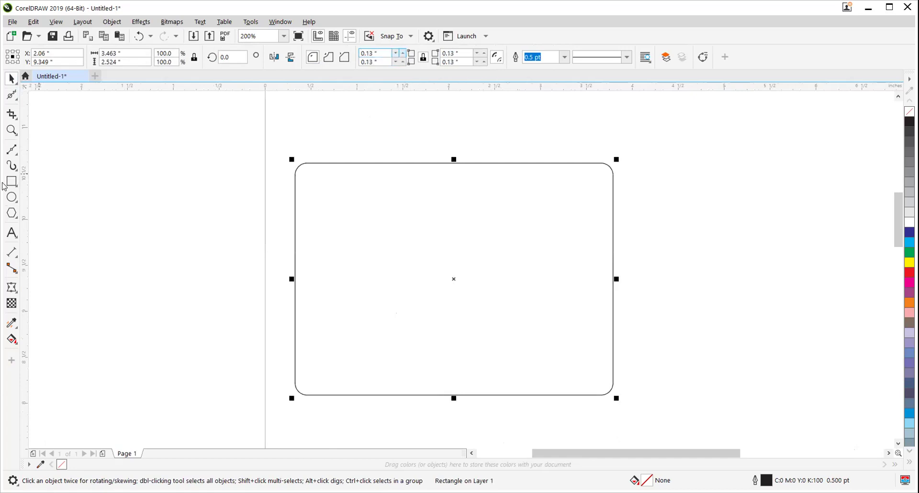
# Draw a closed five-point straight-sided shape, about 2.21 by 2.59 inches, left of the rectangle with the Bézier tool
pyautogui.click(10, 155)
pyautogui.click(41, 174)
pyautogui.click(159, 150)
pyautogui.click(71, 296)
pyautogui.click(180, 388)
pyautogui.click(274, 290)
pyautogui.click(171, 310)
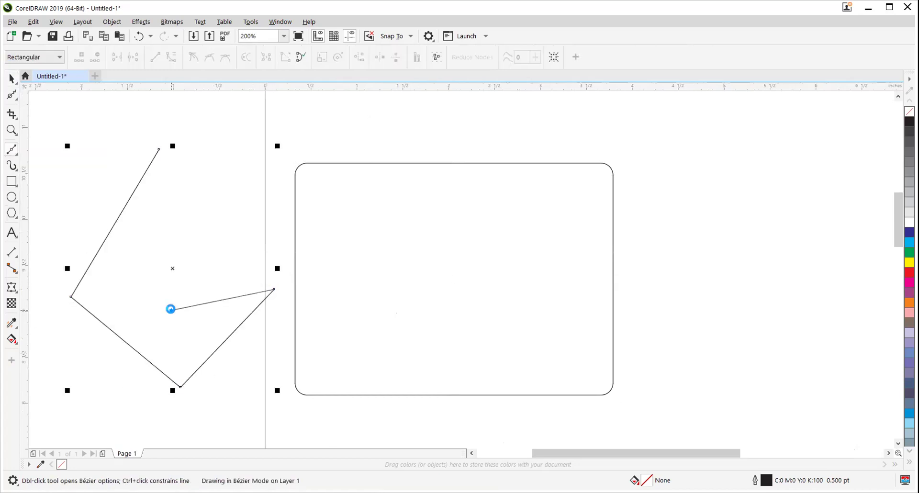
pyautogui.click(159, 148)
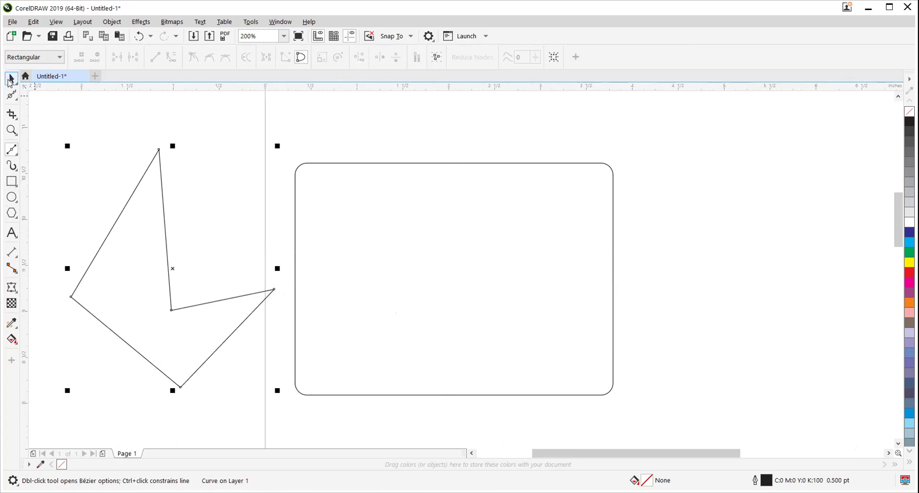
pyautogui.click(11, 79)
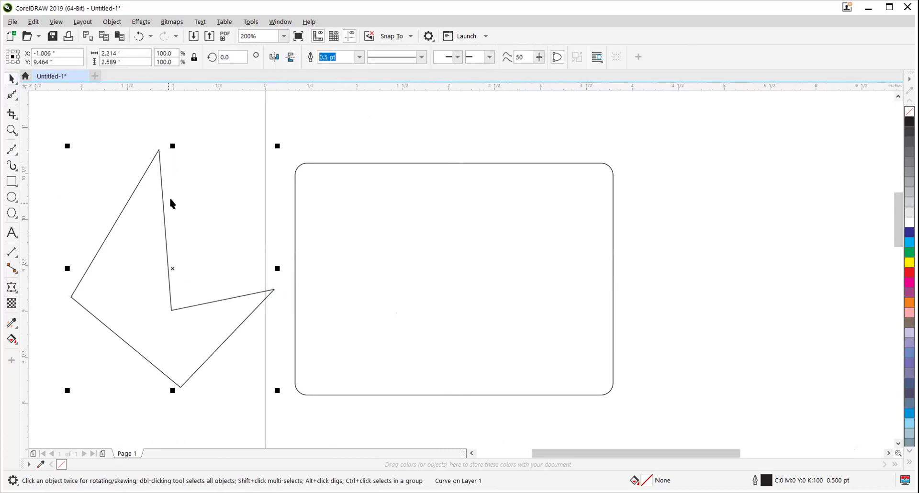
# Activate the Smooth tool for the five-point shape and set its nib size to 0.5 inch
pyautogui.click(14, 96)
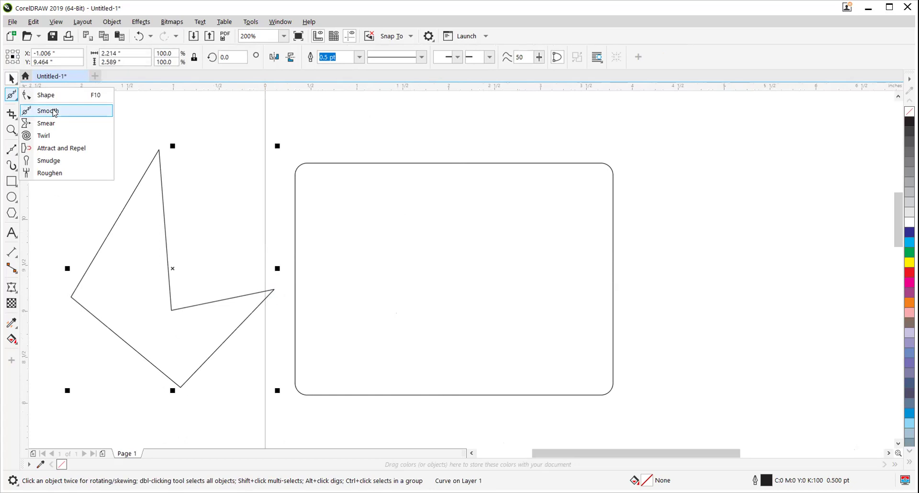
pyautogui.click(48, 111)
pyautogui.click(31, 60)
pyautogui.press('BackSpace')
pyautogui.write('.5')
pyautogui.press('Return')
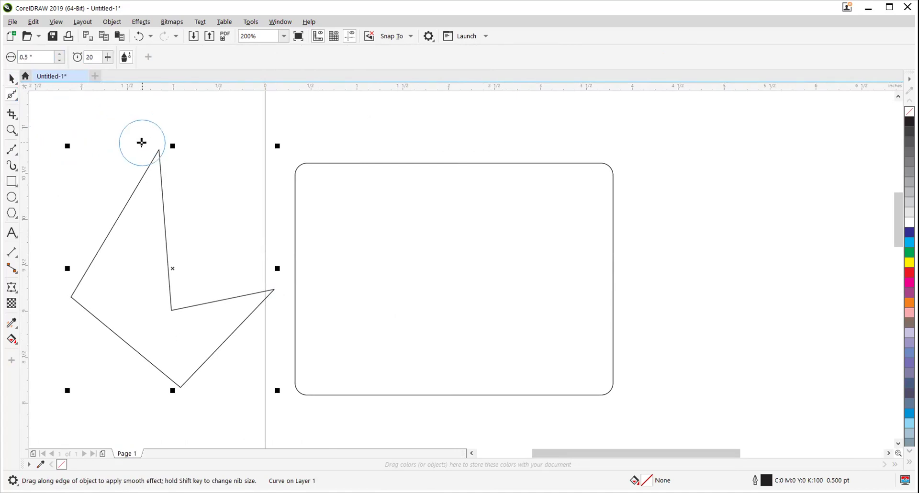
# Smooth the sharp top corner and the sharp right corner of the five-point shape
pyautogui.scroll(6, 141, 142)
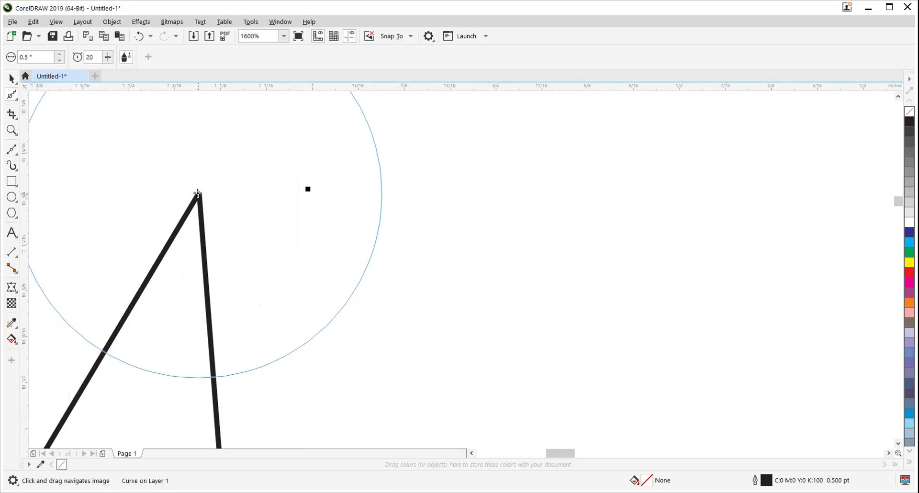
pyautogui.moveTo(198, 194); pyautogui.dragTo(197, 191)
pyautogui.scroll(-5, 226, 234)
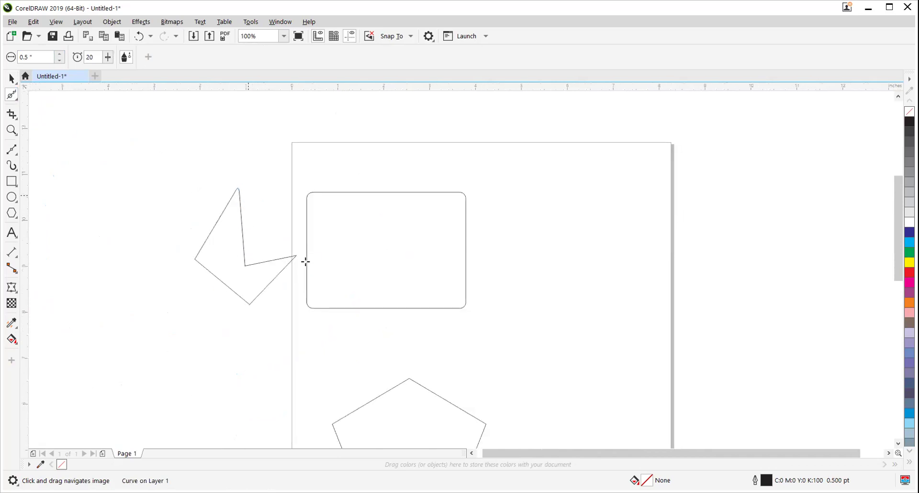
pyautogui.scroll(3, 306, 261)
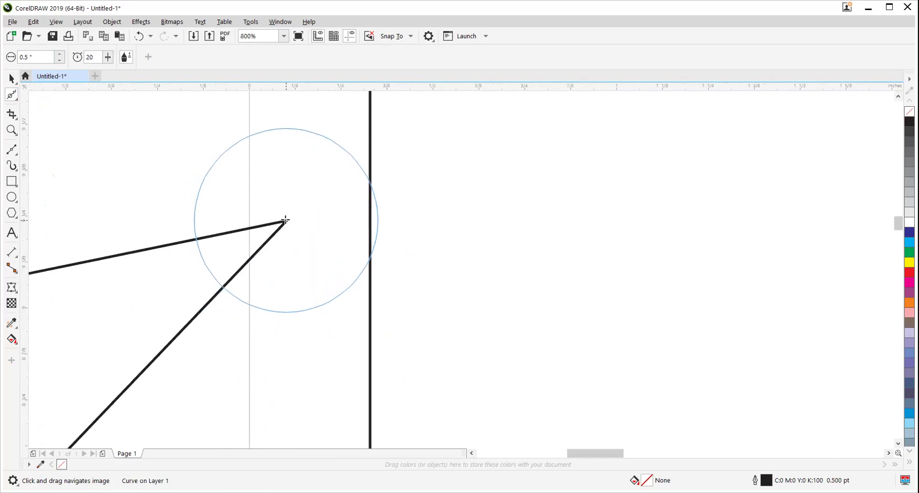
pyautogui.moveTo(286, 220); pyautogui.dragTo(285, 220)
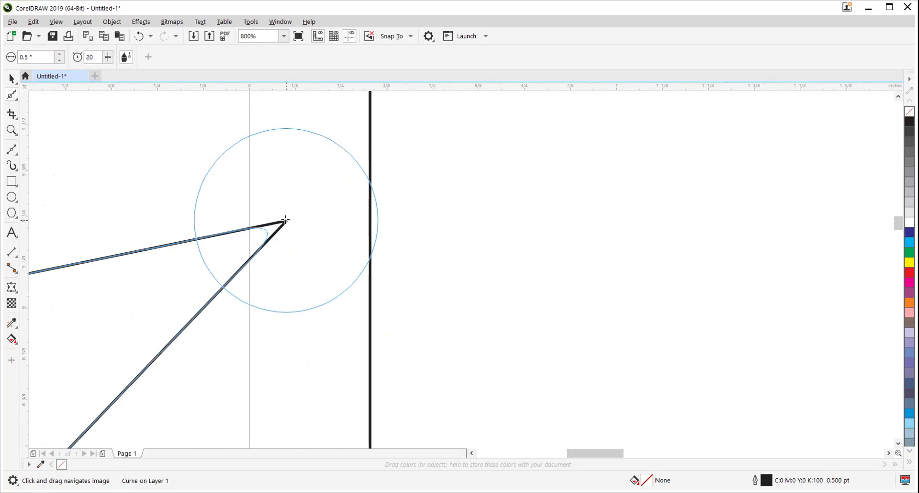
pyautogui.moveTo(286, 220); pyautogui.dragTo(285, 221)
pyautogui.scroll(-4, 240, 289)
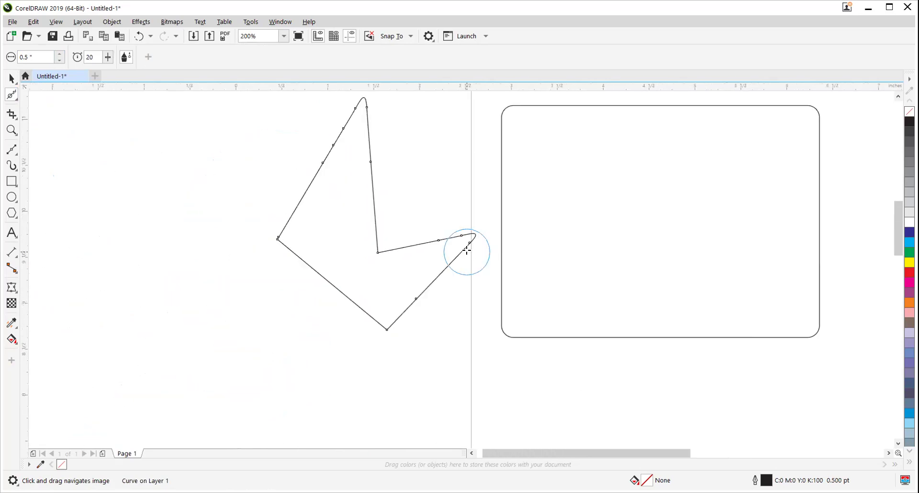
# Smooth the inner concave corner of the five-point shape
pyautogui.scroll(4, 379, 252)
pyautogui.moveTo(369, 239); pyautogui.dragTo(368, 239)
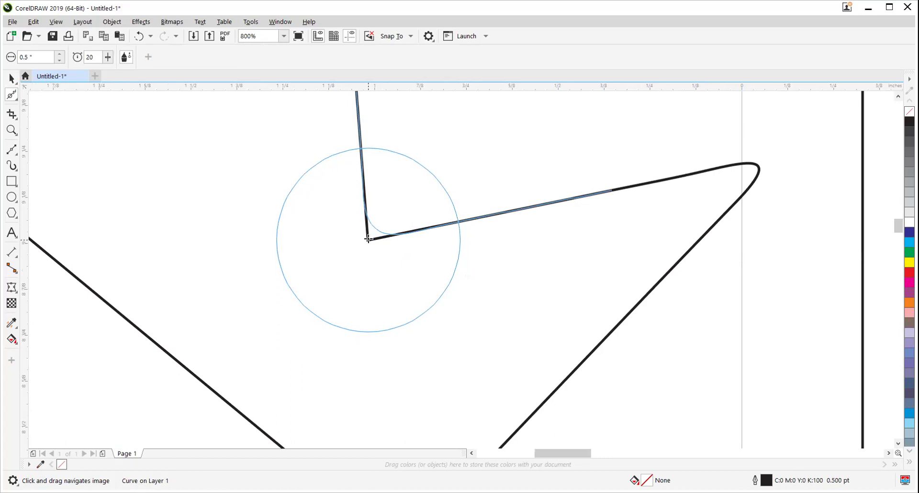
pyautogui.moveTo(368, 239); pyautogui.dragTo(403, 199)
pyautogui.scroll(-2, 410, 271)
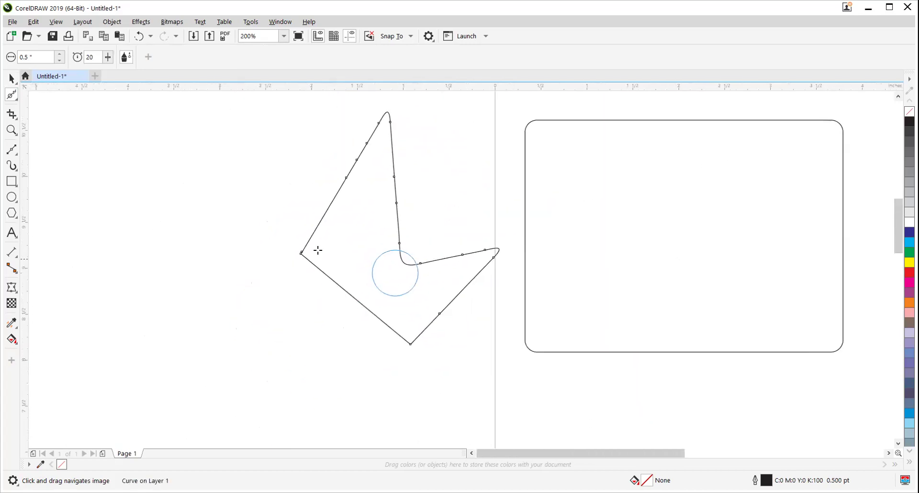
# Move the five-point shape farther left of the page, centering it at about X -2.0, Y 9.32 inches
pyautogui.click(11, 78)
pyautogui.moveTo(372, 269); pyautogui.dragTo(257, 266)
pyautogui.moveTo(276, 232); pyautogui.dragTo(302, 243)
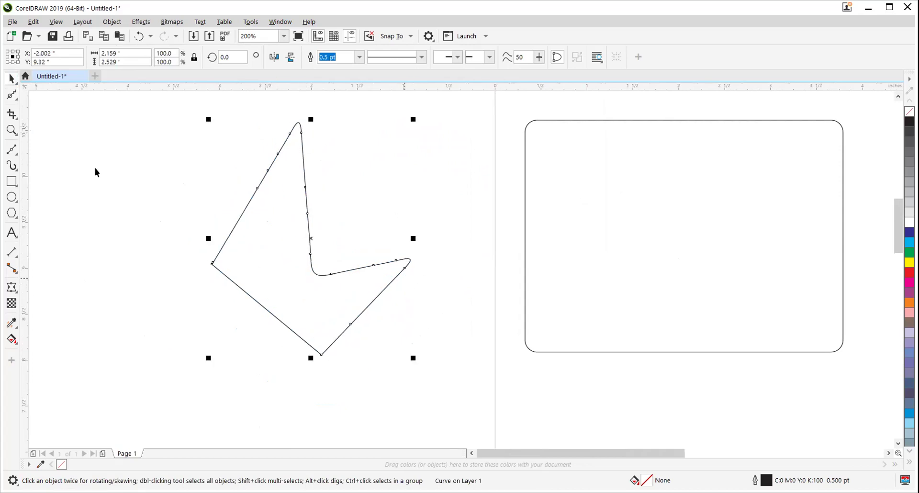
# Add one node on each side of the shape's sharp left corner with the Shape tool
pyautogui.click(12, 130)
pyautogui.moveTo(183, 220); pyautogui.dragTo(258, 289)
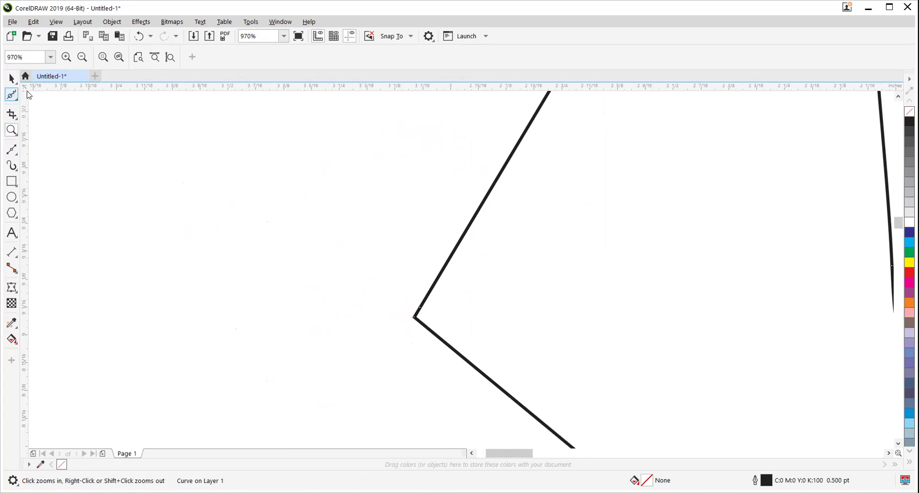
pyautogui.press('F10')
pyautogui.doubleClick(435, 282)
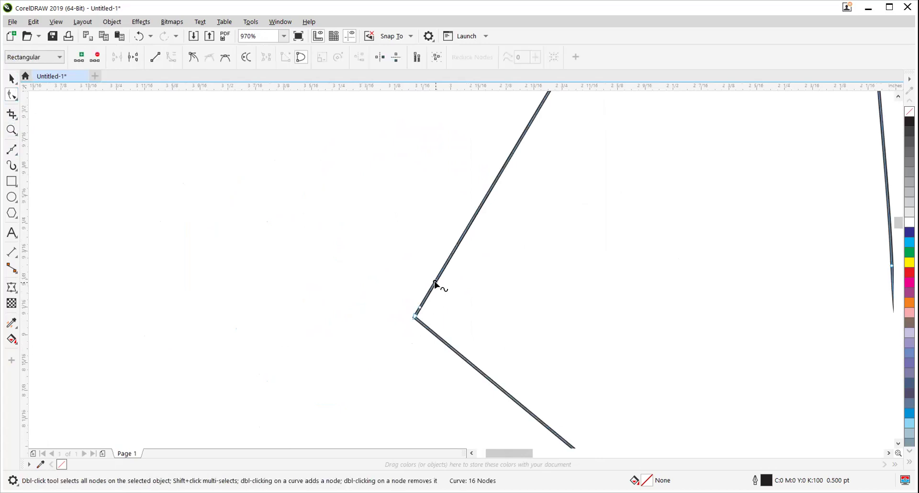
pyautogui.doubleClick(457, 354)
# Make the nodes around the left corner cusps, then delete the corner nodes to round it off
pyautogui.moveTo(381, 247); pyautogui.dragTo(504, 374)
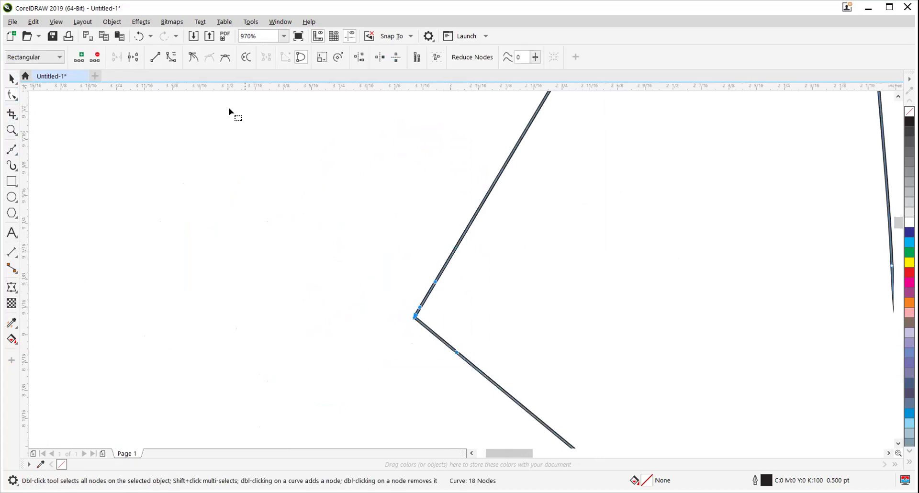
pyautogui.click(193, 58)
pyautogui.moveTo(384, 290); pyautogui.dragTo(426, 338)
pyautogui.press('Delete')
pyautogui.scroll(-5, 454, 394)
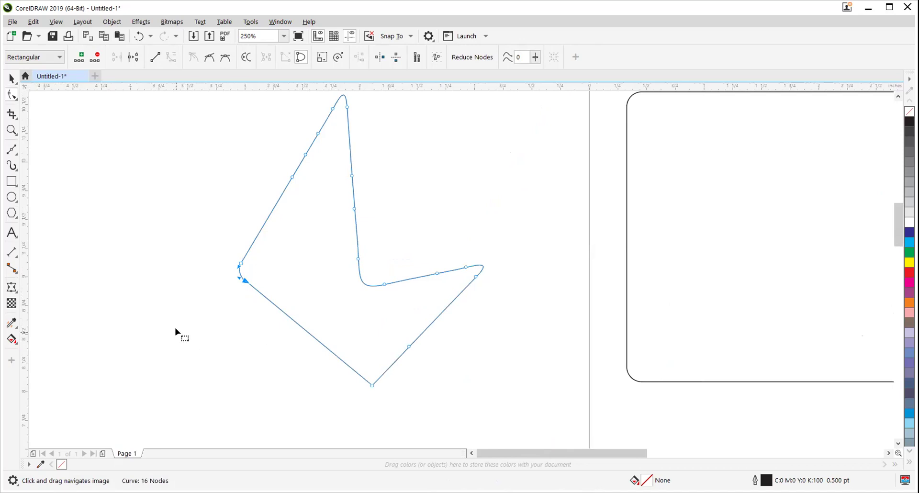
pyautogui.click(12, 78)
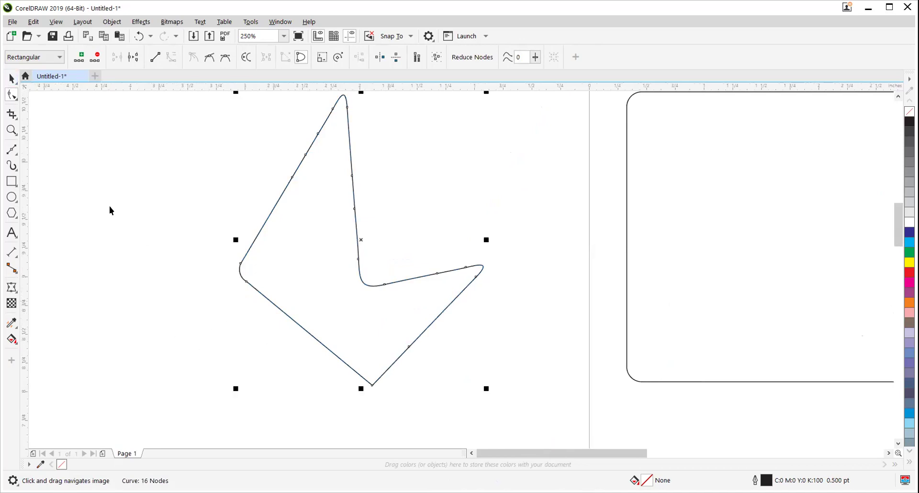
# Smooth the sharp bottom corner of the five-point shape with the Smooth tool
pyautogui.scroll(5, 440, 269)
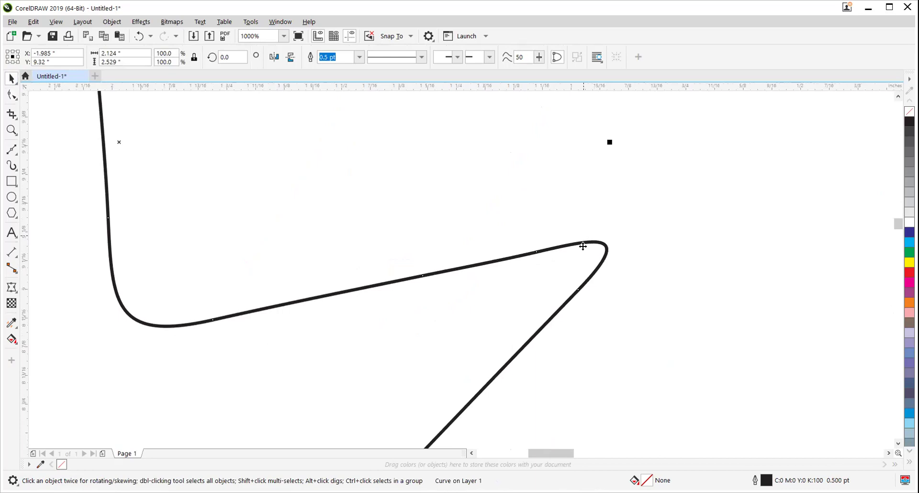
pyautogui.scroll(-5, 521, 170)
pyautogui.press('h')
pyautogui.scroll(5, 499, 251)
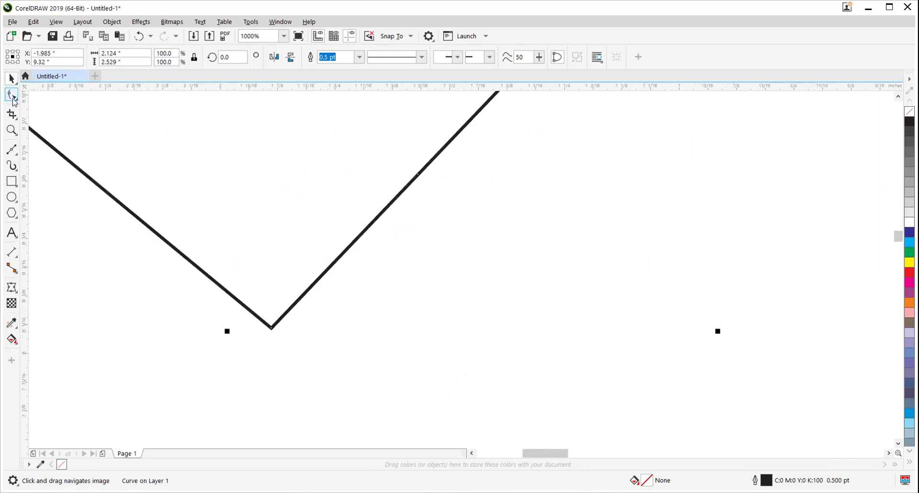
pyautogui.click(14, 99)
pyautogui.click(46, 110)
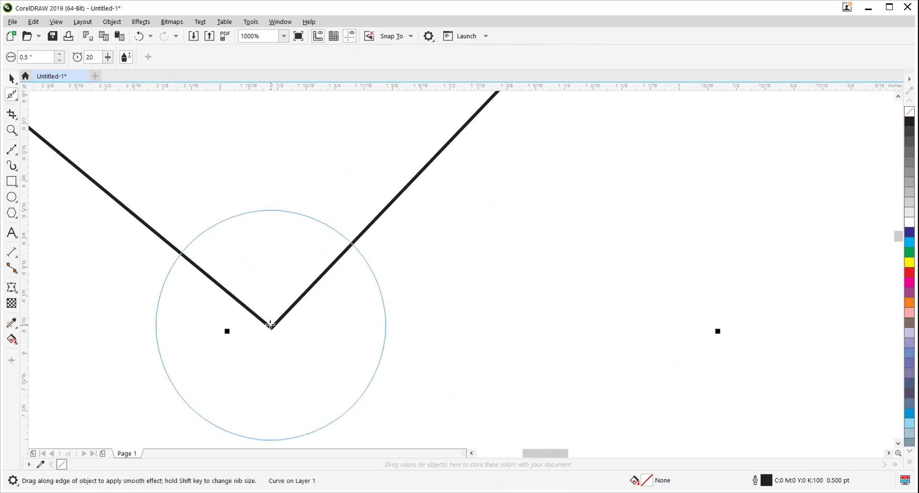
pyautogui.moveTo(271, 324); pyautogui.dragTo(271, 326)
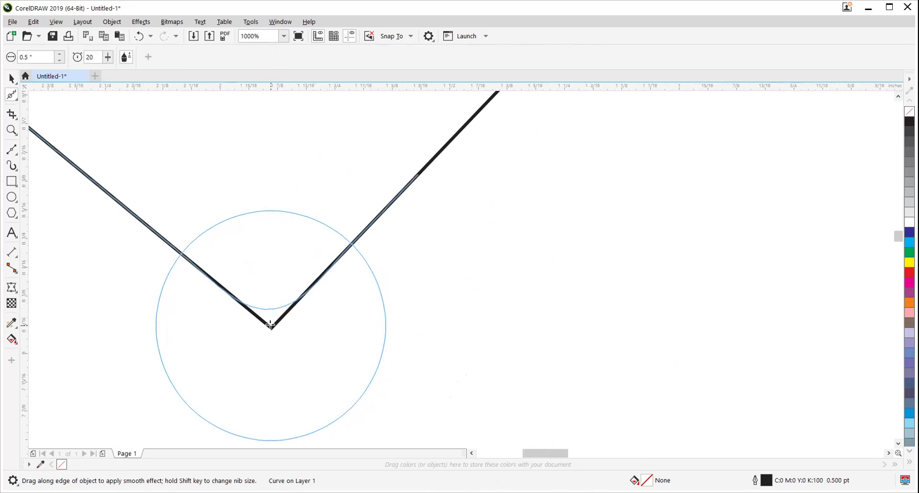
pyautogui.moveTo(271, 325); pyautogui.dragTo(270, 311)
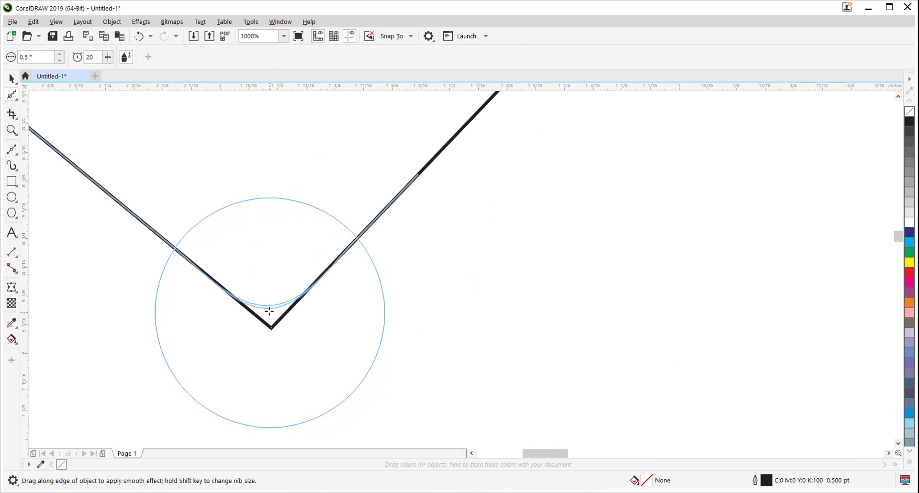
pyautogui.moveTo(270, 312); pyautogui.dragTo(269, 304)
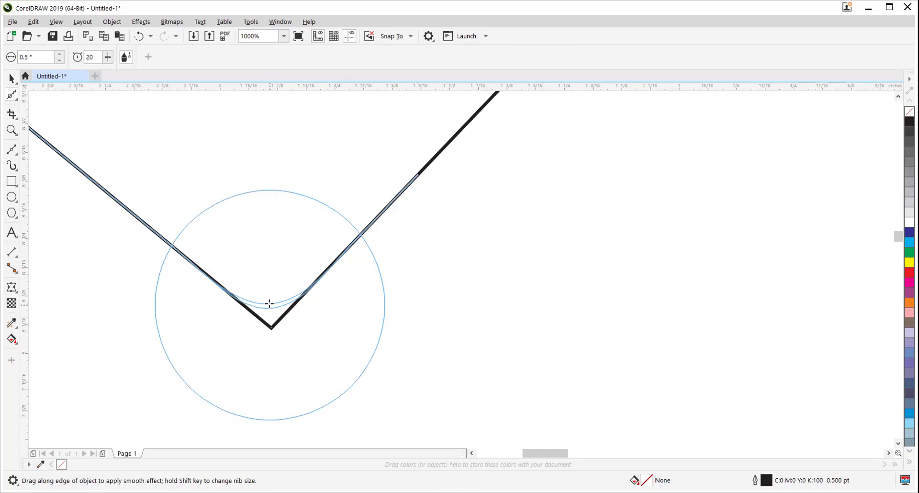
pyautogui.moveTo(270, 304); pyautogui.dragTo(270, 303)
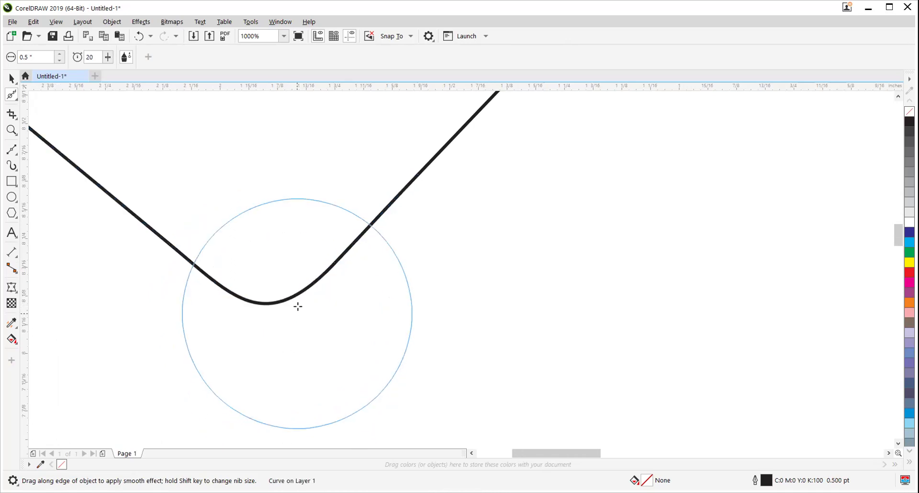
pyautogui.scroll(-8, 306, 287)
pyautogui.scroll(6, 348, 290)
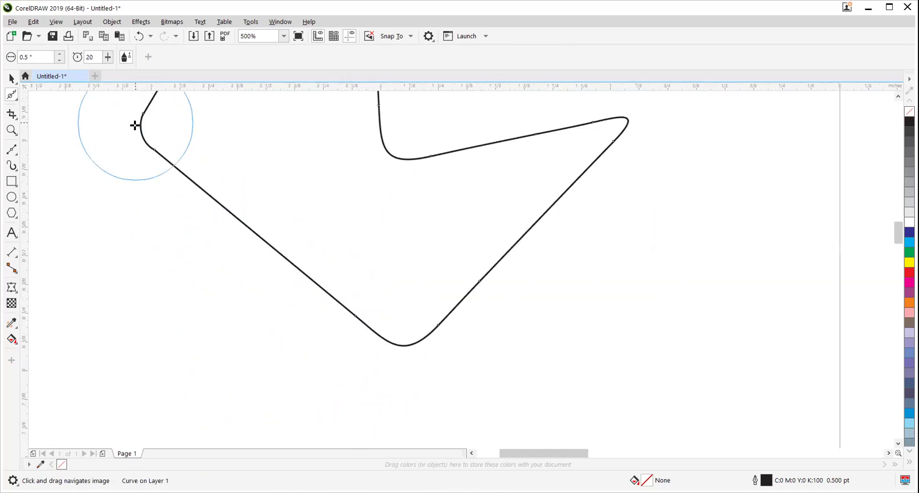
pyautogui.scroll(1, 139, 191)
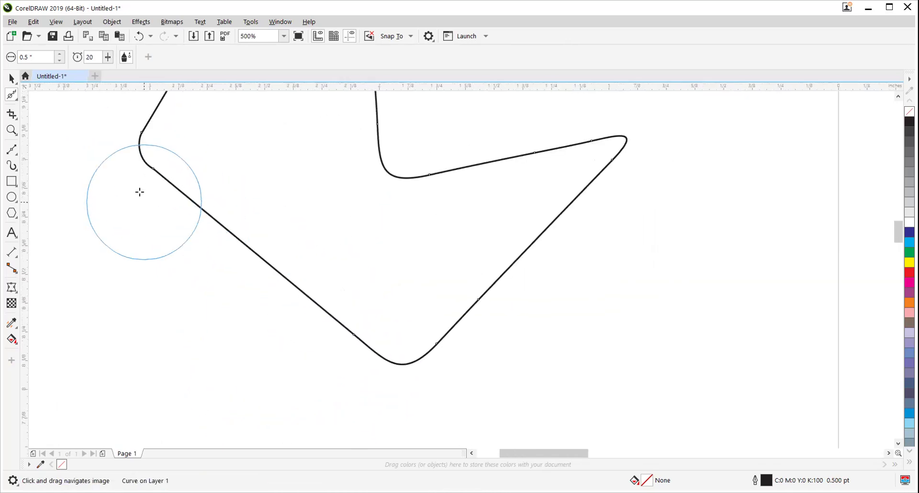
# Smear the lower edges of the five-point shape into a row of wavy drips with the Smear tool
pyautogui.click(10, 95)
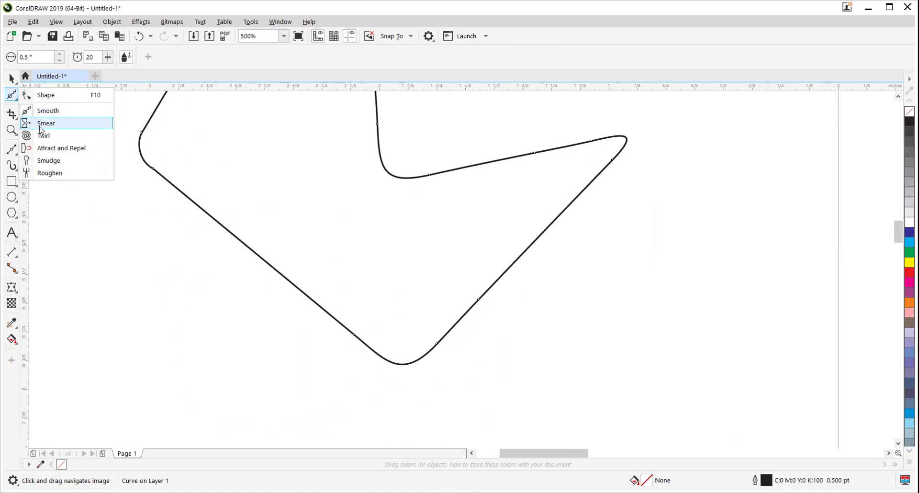
pyautogui.click(41, 126)
pyautogui.scroll(-2, 273, 247)
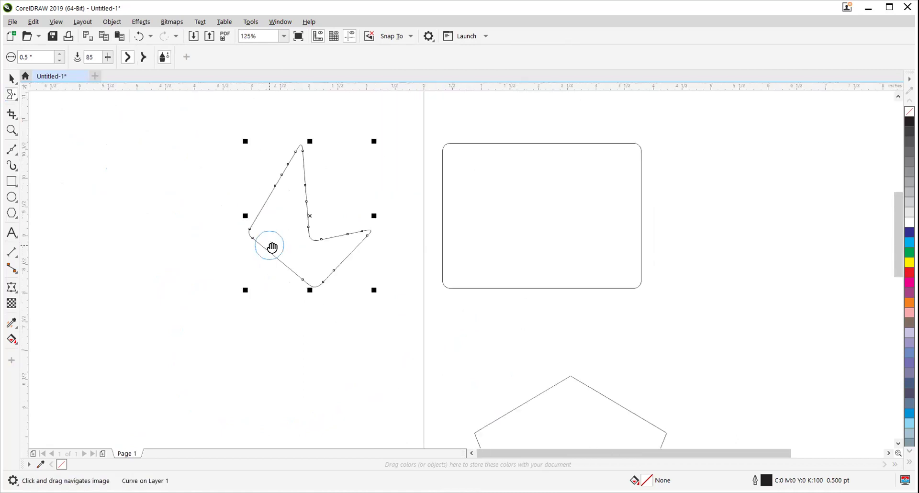
pyautogui.scroll(1, 278, 253)
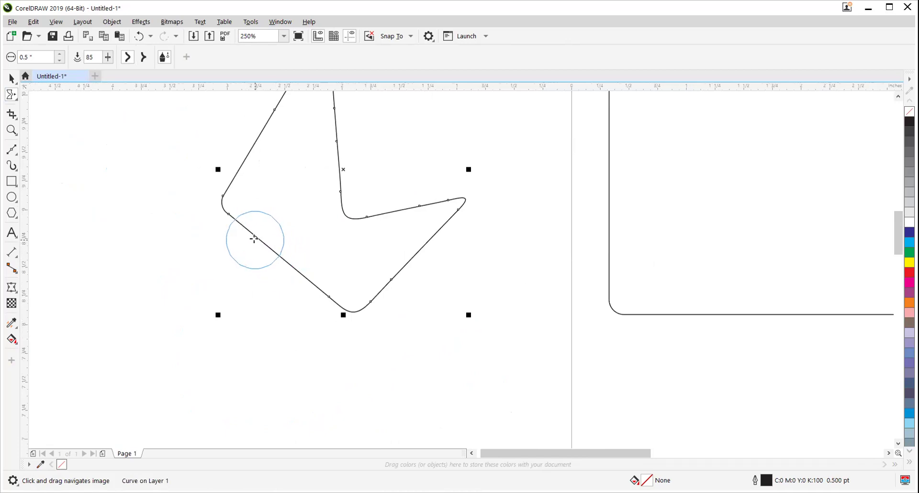
pyautogui.moveTo(258, 239)
pyautogui.mouseDown()
pyautogui.moveTo(273, 212)
pyautogui.moveTo(271, 249)
pyautogui.mouseUp()
pyautogui.moveTo(297, 261)
pyautogui.mouseDown()
pyautogui.moveTo(304, 240)
pyautogui.moveTo(312, 289)
pyautogui.moveTo(326, 294)
pyautogui.moveTo(337, 261)
pyautogui.moveTo(393, 307)
pyautogui.moveTo(370, 282)
pyautogui.moveTo(402, 269)
pyautogui.moveTo(388, 244)
pyautogui.mouseUp()
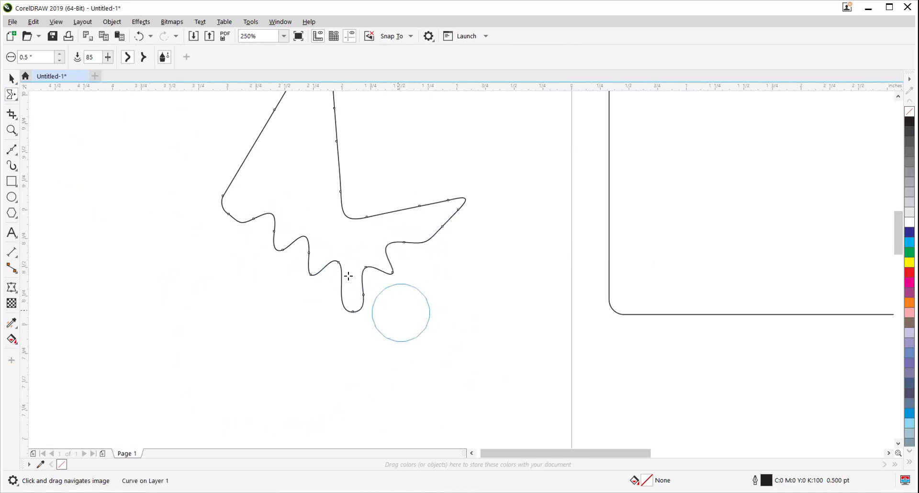
pyautogui.moveTo(381, 293); pyautogui.dragTo(455, 290)
# Smear the rounded rectangle's lower-left corner into long drips and its bottom edge into waves
pyautogui.scroll(-1, 446, 312)
pyautogui.scroll(-1, 447, 312)
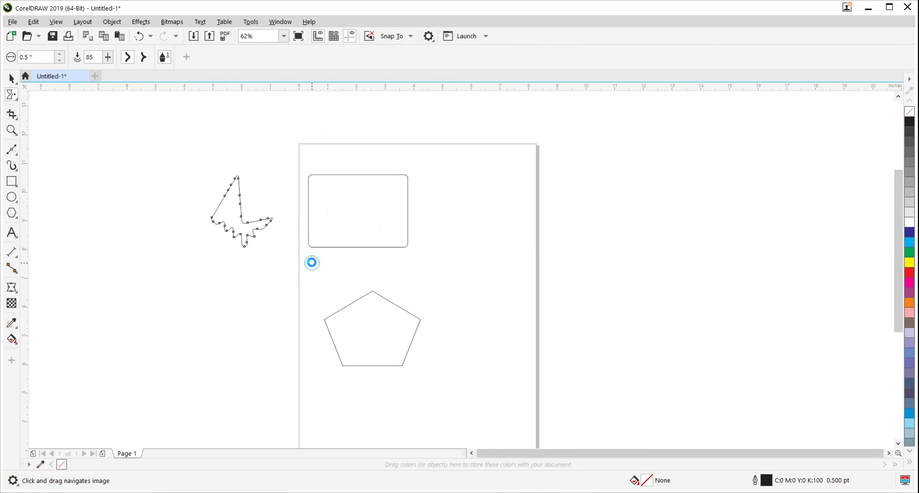
pyautogui.click(312, 243)
pyautogui.moveTo(307, 242); pyautogui.dragTo(315, 281)
pyautogui.moveTo(319, 244); pyautogui.dragTo(327, 280)
pyautogui.scroll(1, 329, 269)
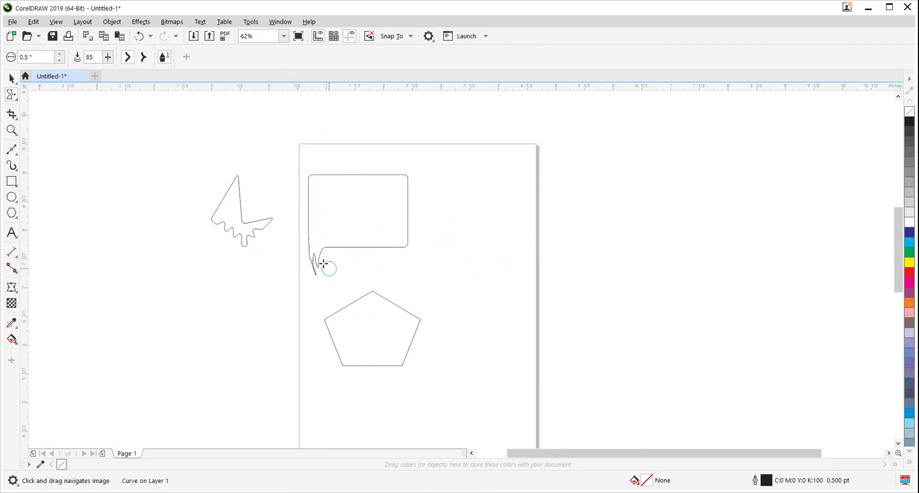
pyautogui.scroll(3, 325, 266)
pyautogui.moveTo(263, 158); pyautogui.dragTo(253, 202)
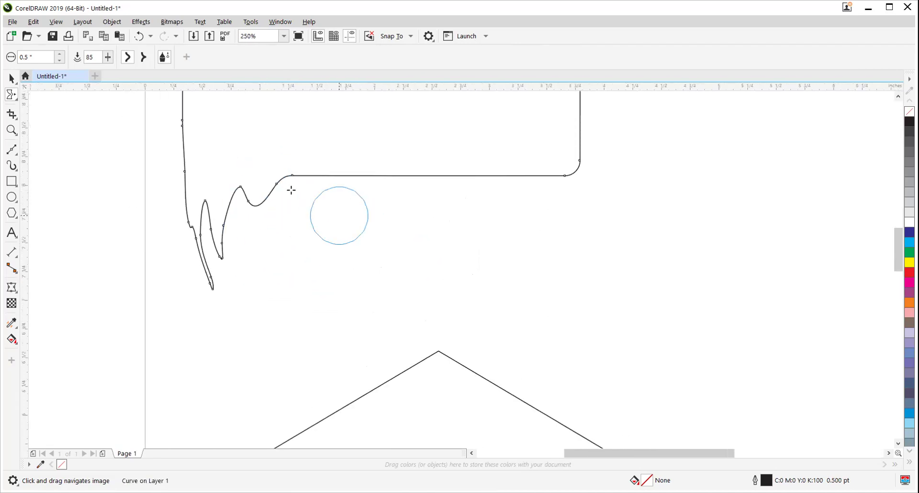
pyautogui.moveTo(314, 162)
pyautogui.mouseDown()
pyautogui.moveTo(318, 179)
pyautogui.moveTo(355, 186)
pyautogui.moveTo(380, 174)
pyautogui.moveTo(419, 236)
pyautogui.mouseUp()
pyautogui.scroll(-2, 394, 292)
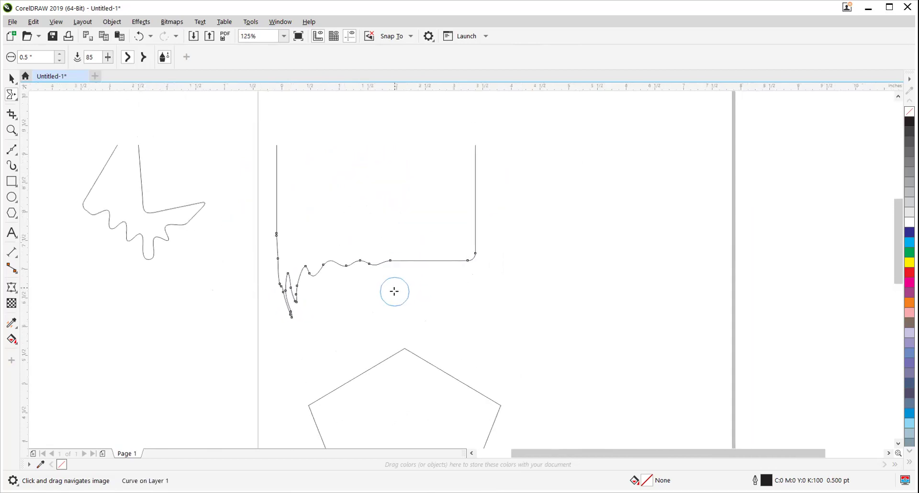
pyautogui.moveTo(402, 267)
pyautogui.mouseDown()
pyautogui.moveTo(404, 257)
pyautogui.moveTo(424, 273)
pyautogui.moveTo(437, 250)
pyautogui.moveTo(462, 269)
pyautogui.mouseUp()
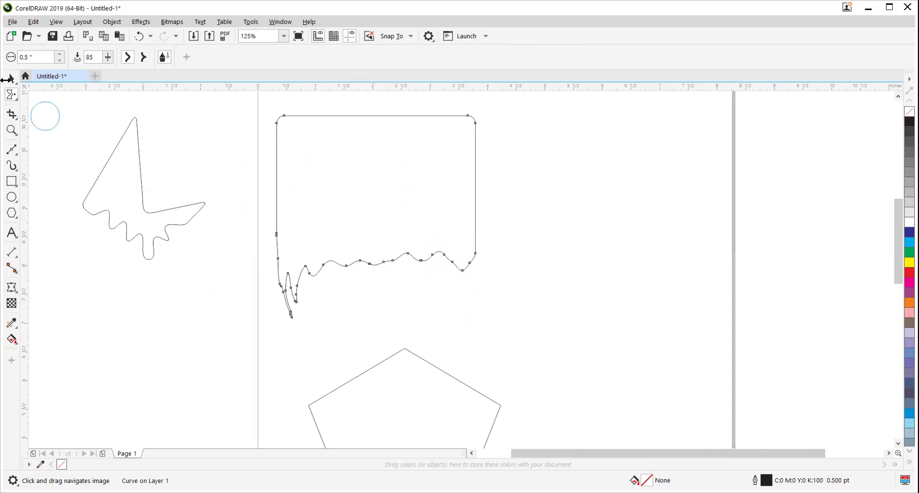
# Fill the smeared rectangle with red, nudge it slightly upward and remove its outline
pyautogui.click(11, 79)
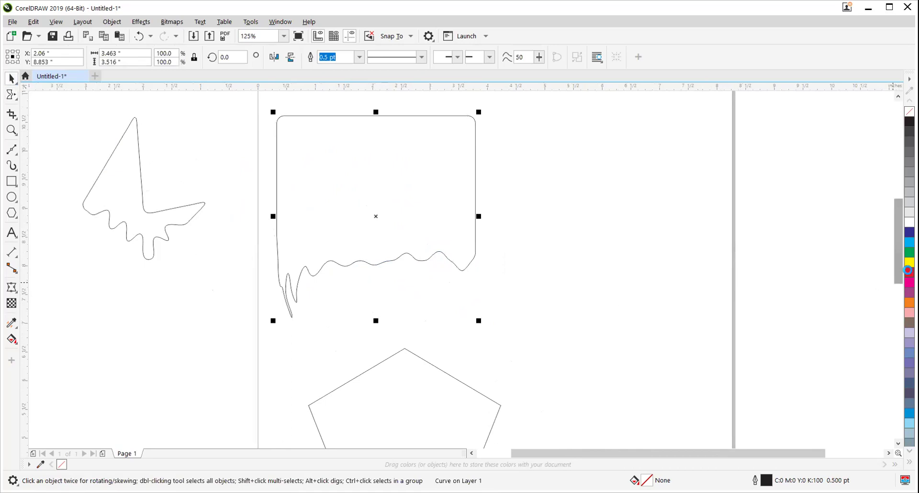
pyautogui.click(909, 272)
pyautogui.moveTo(378, 219); pyautogui.dragTo(379, 207)
pyautogui.rightClick(910, 111)
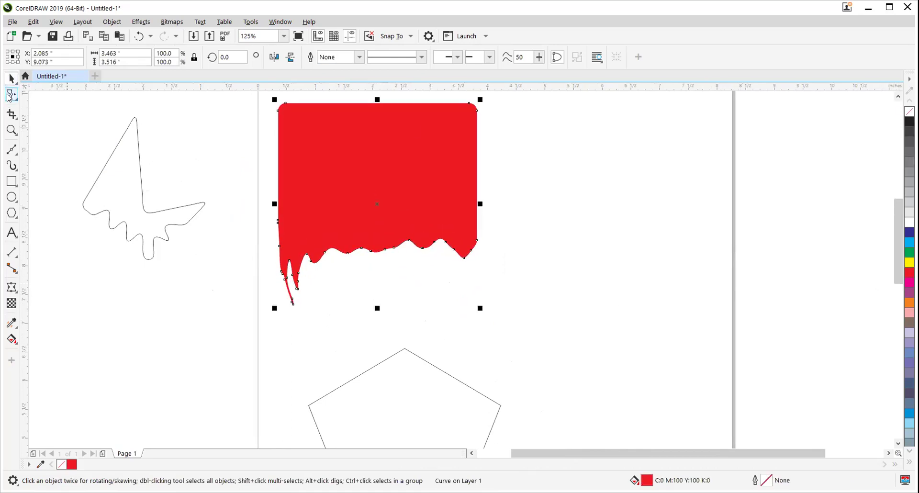
# Lower the red shape's top nodes to reduce its height to about 2.2 inches, then move the shape up to about Y 9.22 inches
pyautogui.click(10, 96)
pyautogui.click(45, 94)
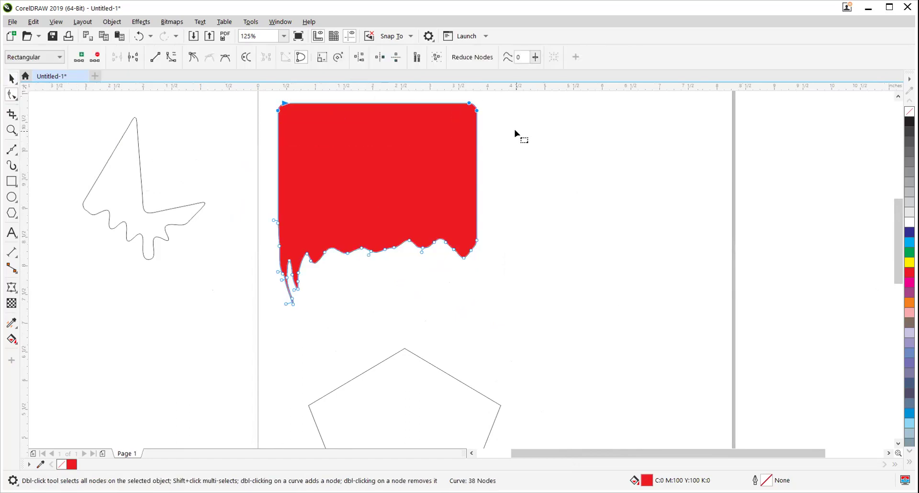
pyautogui.moveTo(477, 113); pyautogui.dragTo(479, 187)
pyautogui.click(10, 78)
pyautogui.click(228, 240)
pyautogui.click(374, 177)
pyautogui.moveTo(375, 177); pyautogui.dragTo(375, 130)
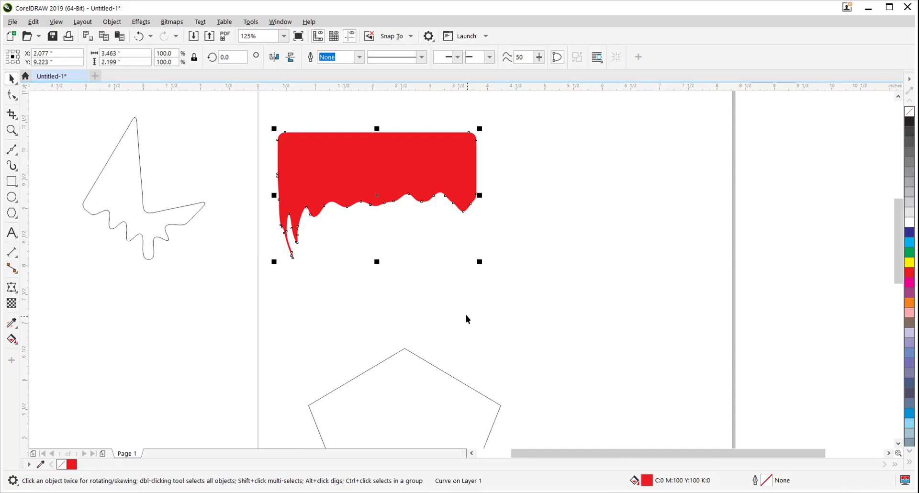
pyautogui.click(11, 289)
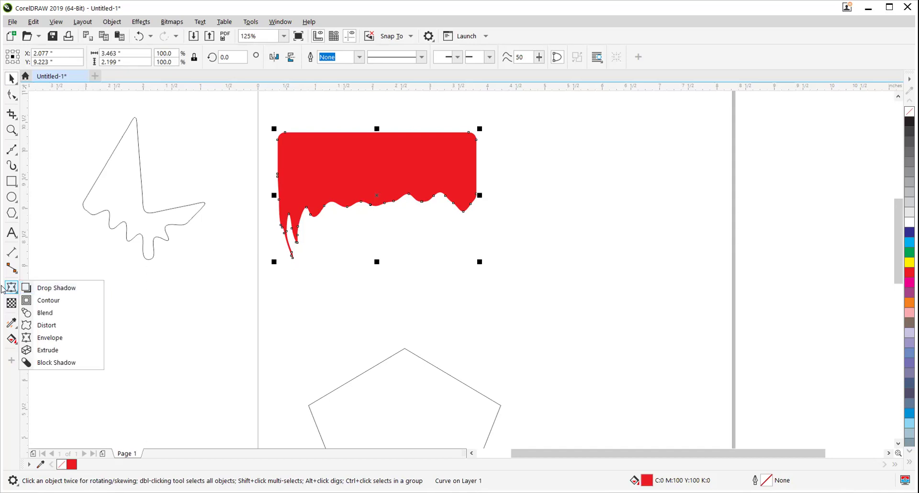
pyautogui.click(10, 305)
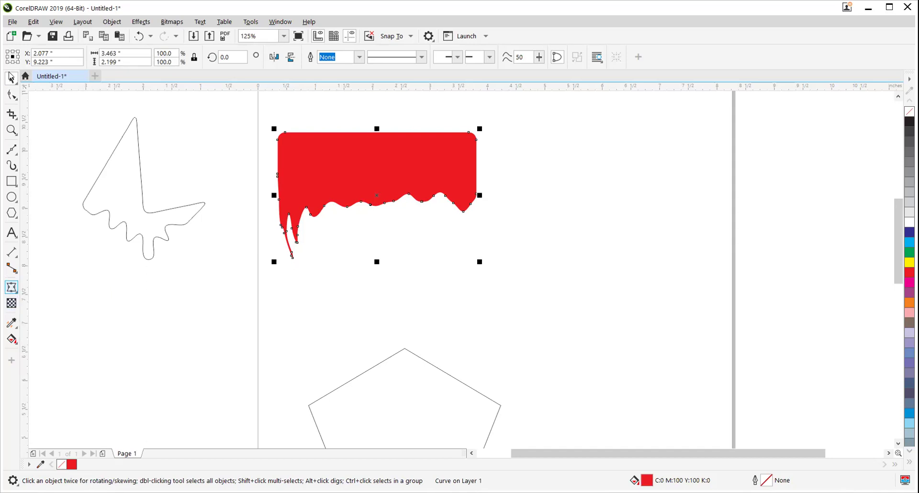
pyautogui.press('space')
# Duplicate the red dripping shape slightly up and to the right, try several fill colors on the copy and fill it green
pyautogui.scroll(3, 386, 177)
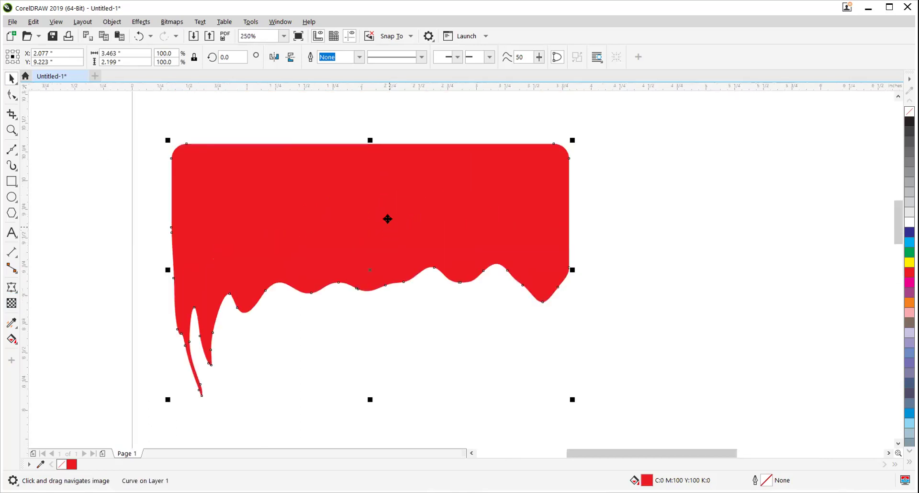
pyautogui.moveTo(383, 209); pyautogui.dragTo(386, 199)
pyautogui.click(910, 221)
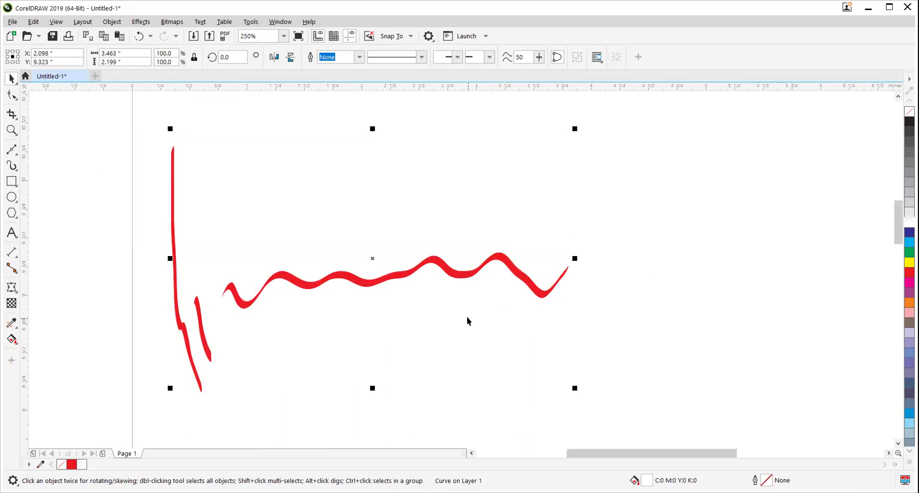
pyautogui.click(909, 271)
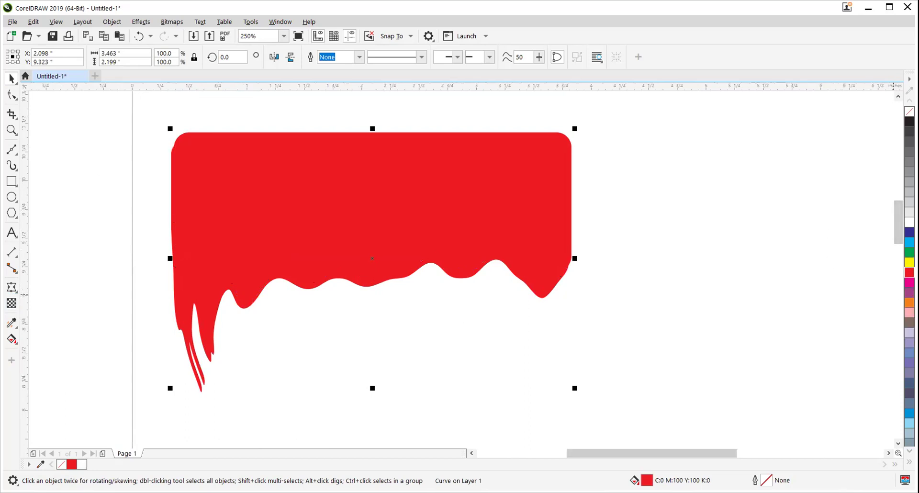
pyautogui.click(910, 302)
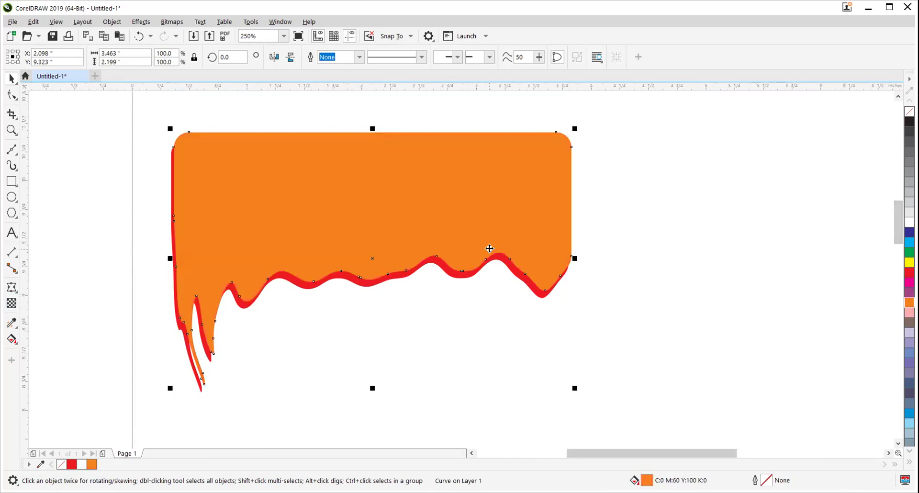
pyautogui.click(910, 262)
pyautogui.click(910, 252)
pyautogui.click(431, 359)
pyautogui.scroll(-2, 458, 349)
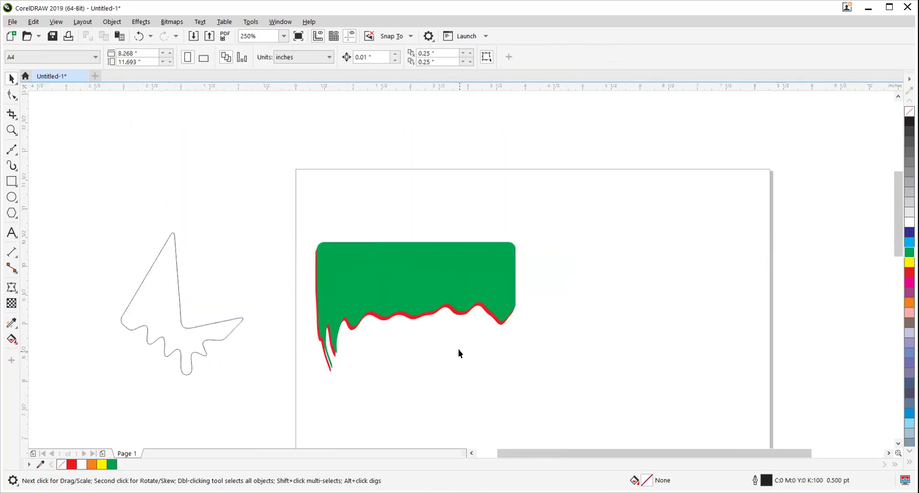
pyautogui.scroll(2, 365, 287)
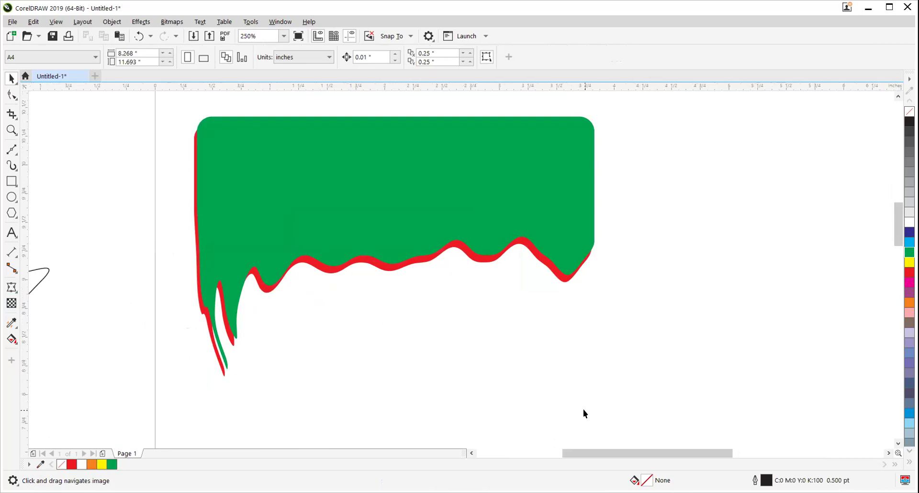
# Delete the green duplicate and select the red dripping shape beneath it
pyautogui.click(378, 221)
pyautogui.press('Delete')
pyautogui.click(336, 226)
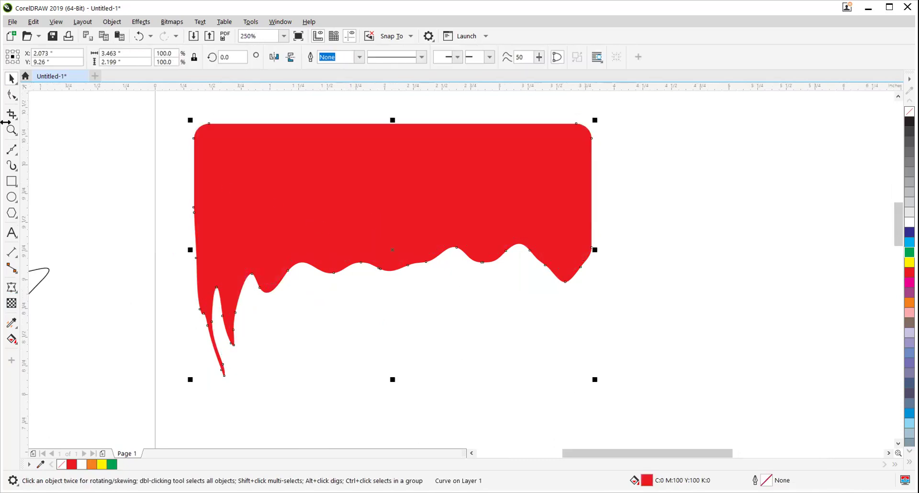
pyautogui.click(10, 98)
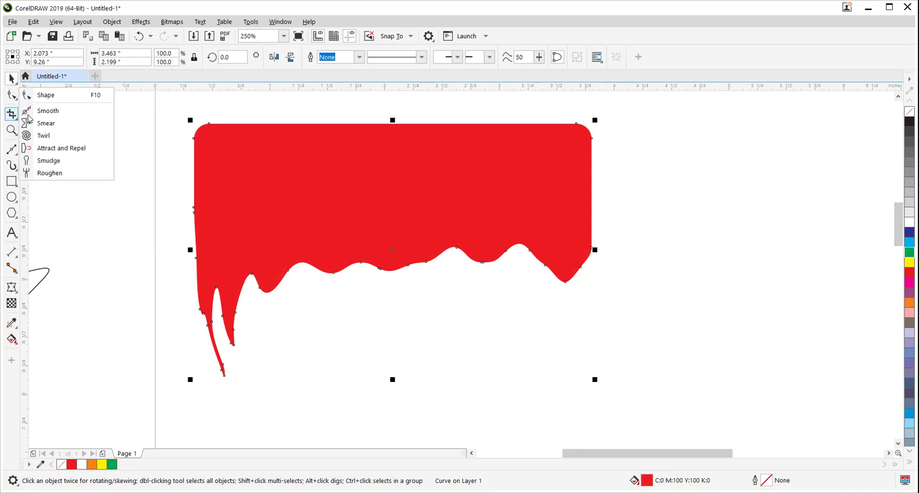
pyautogui.click(47, 123)
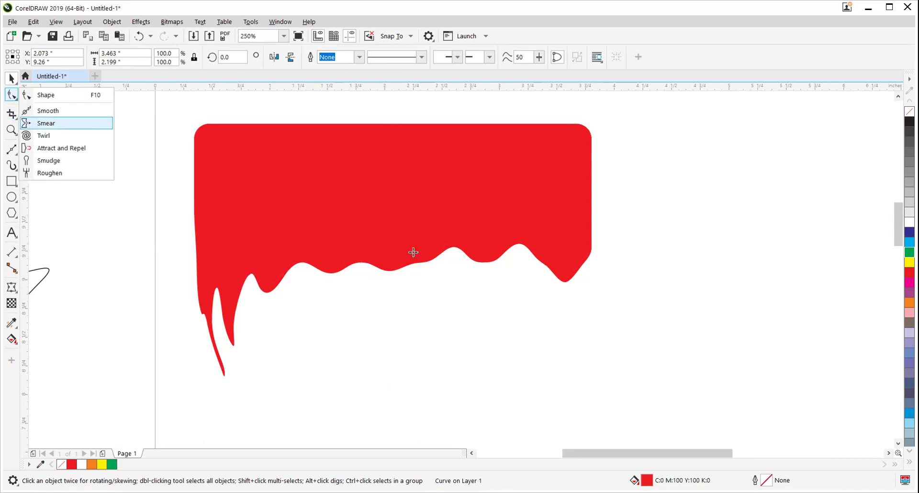
pyautogui.scroll(-1, 264, 325)
pyautogui.moveTo(264, 326)
pyautogui.mouseDown()
pyautogui.moveTo(585, 254)
pyautogui.moveTo(568, 246)
pyautogui.mouseUp()
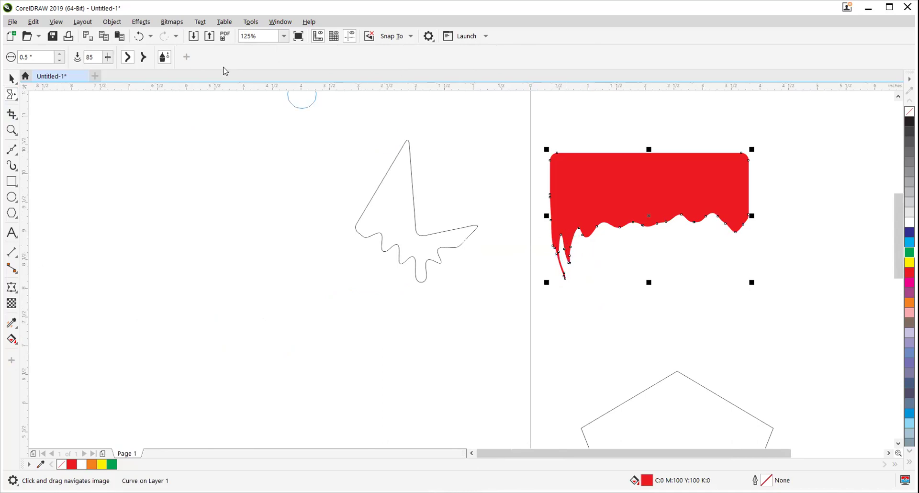
# Curl the top tip of the five-point shape into a spiral with the Twirl tool
pyautogui.click(10, 98)
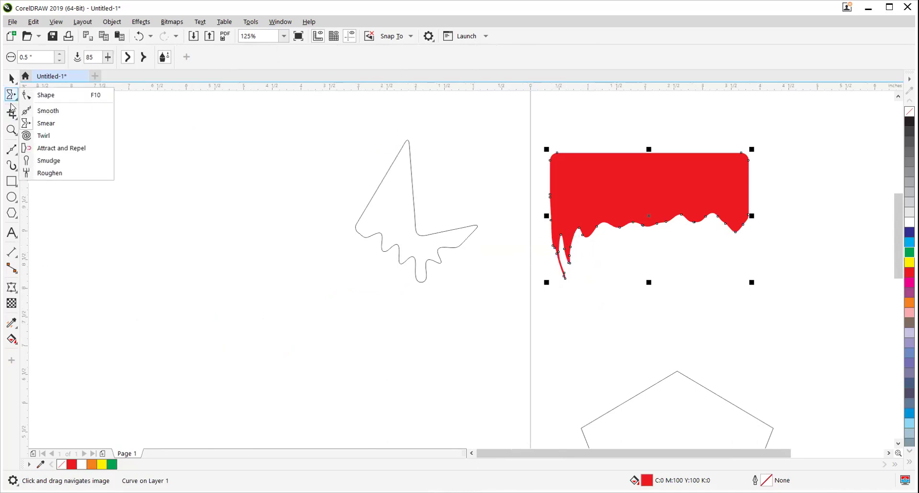
pyautogui.click(12, 113)
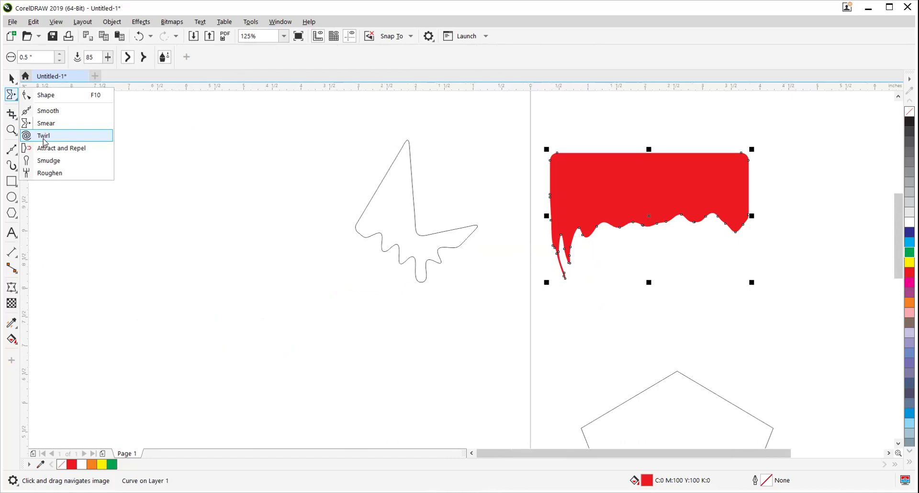
pyautogui.click(44, 135)
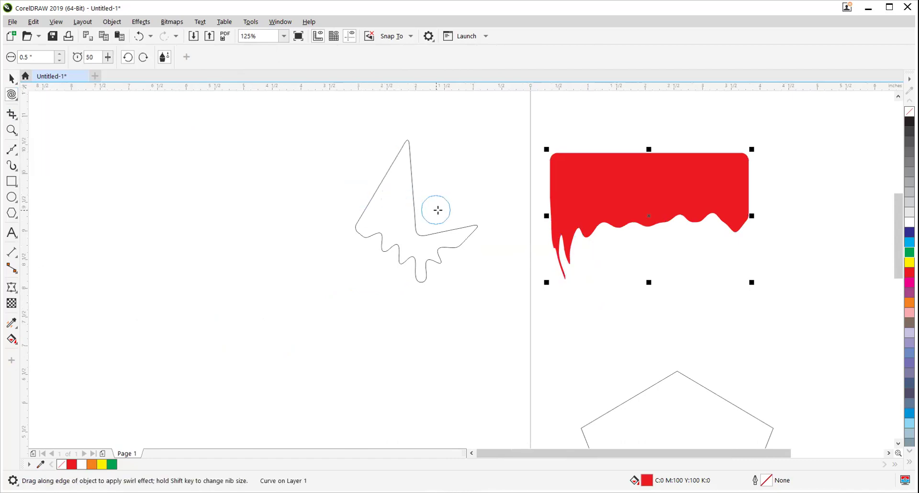
pyautogui.click(415, 213)
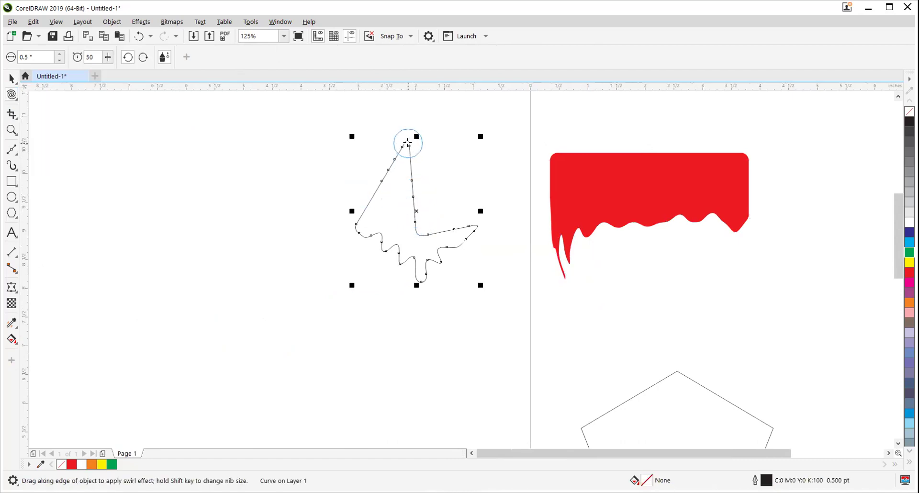
pyautogui.click(407, 141)
pyautogui.moveTo(408, 142); pyautogui.dragTo(404, 153)
# Twirl two swirls into the five-point shape's long left slanted edge and a dense multi-turn spiral into the opposite edge
pyautogui.scroll(2, 405, 153)
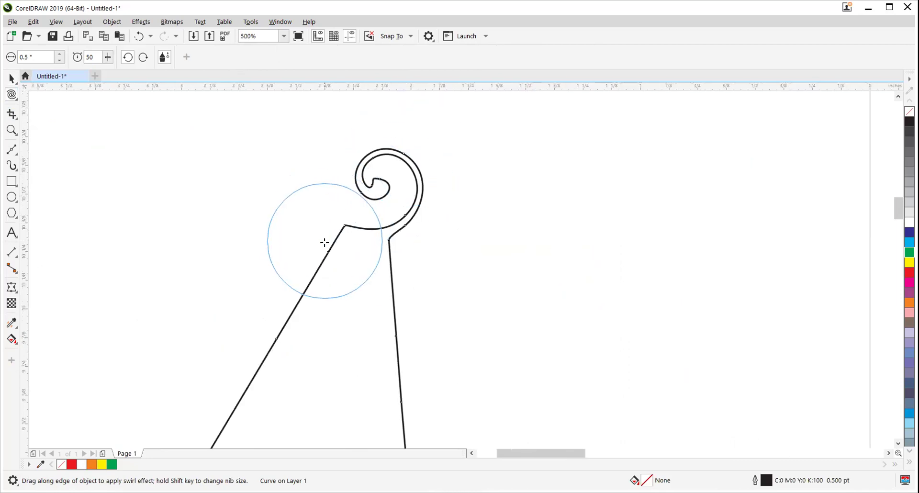
pyautogui.moveTo(325, 249); pyautogui.dragTo(315, 353)
pyautogui.moveTo(318, 285); pyautogui.dragTo(328, 192)
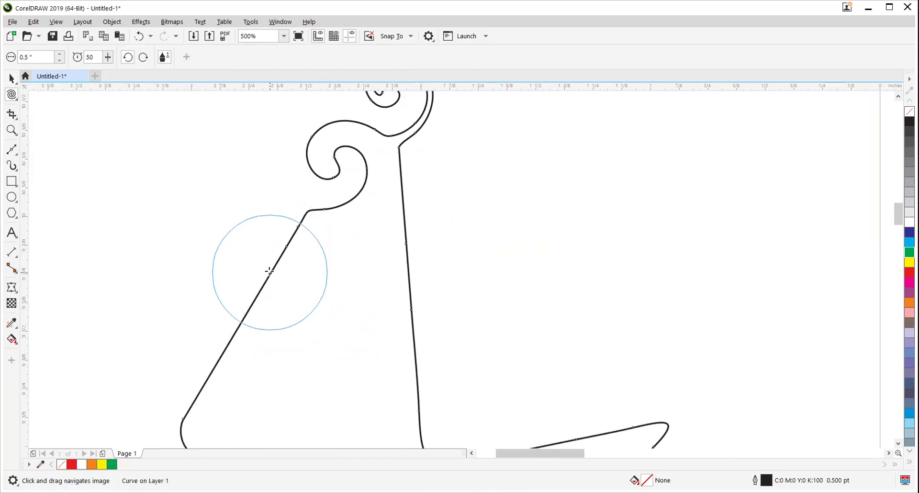
pyautogui.moveTo(269, 271); pyautogui.dragTo(220, 190)
pyautogui.hotkey('ctrl', 'z')
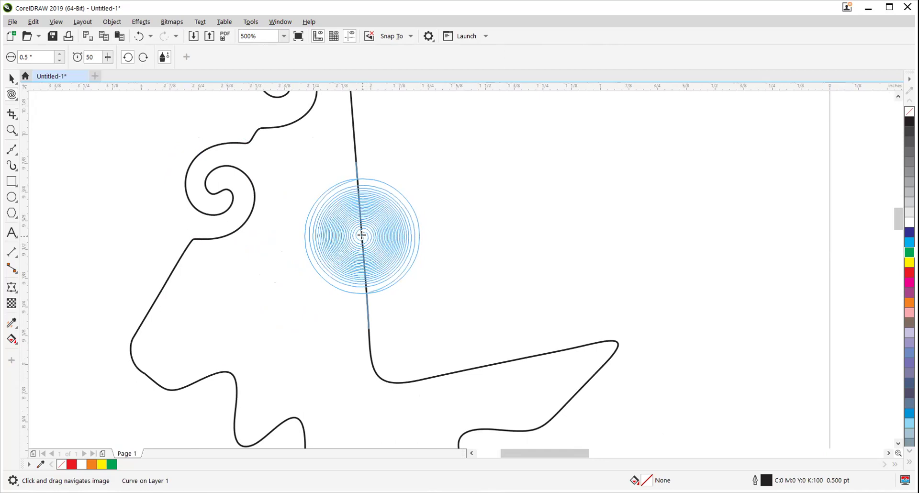
pyautogui.moveTo(362, 236); pyautogui.dragTo(363, 236)
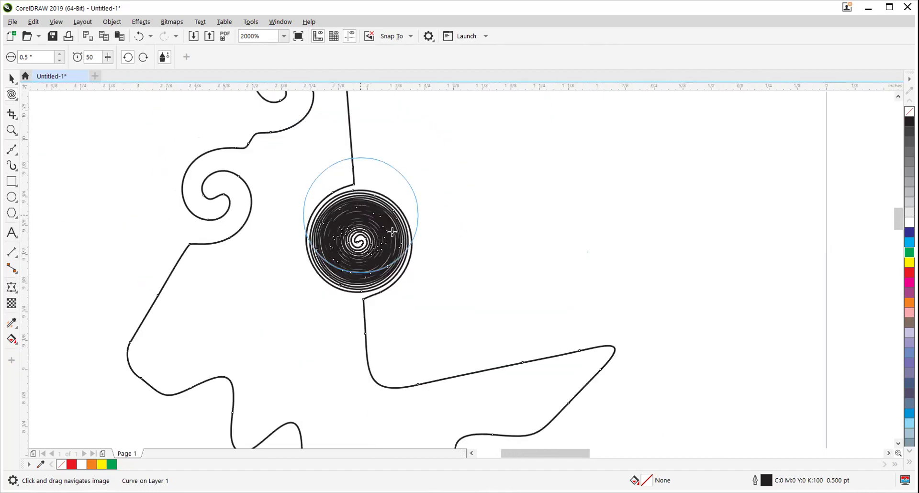
# Remove the outline of the twirled shape and fill it with 90% black
pyautogui.scroll(-2, 392, 232)
pyautogui.rightClick(910, 112)
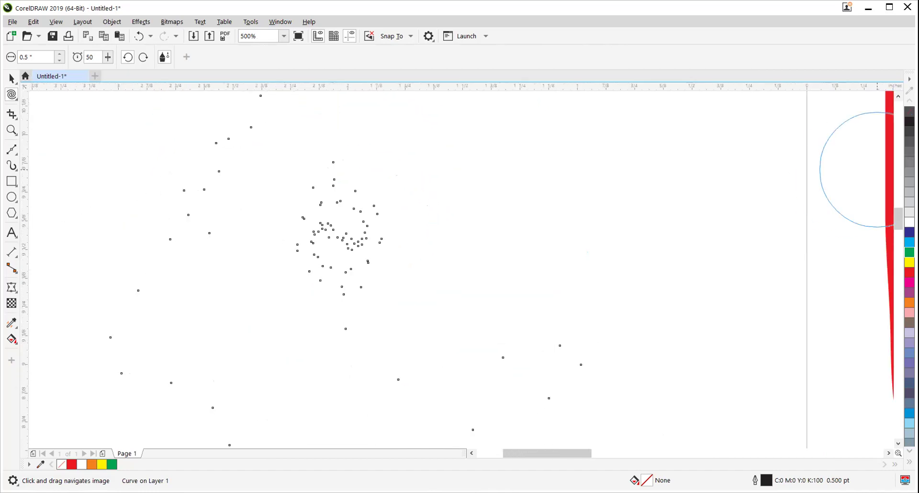
pyautogui.click(909, 131)
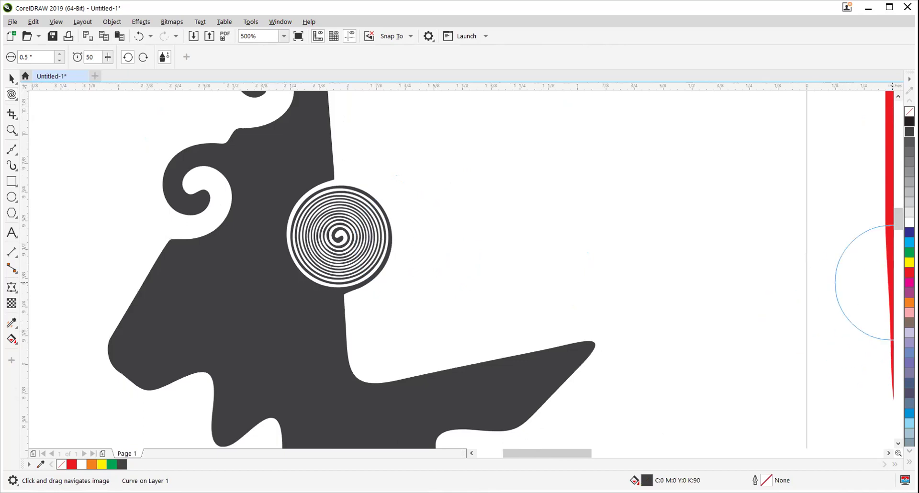
# Fill the twirled shape with yellow and deselect it
pyautogui.click(910, 262)
pyautogui.scroll(1, 364, 228)
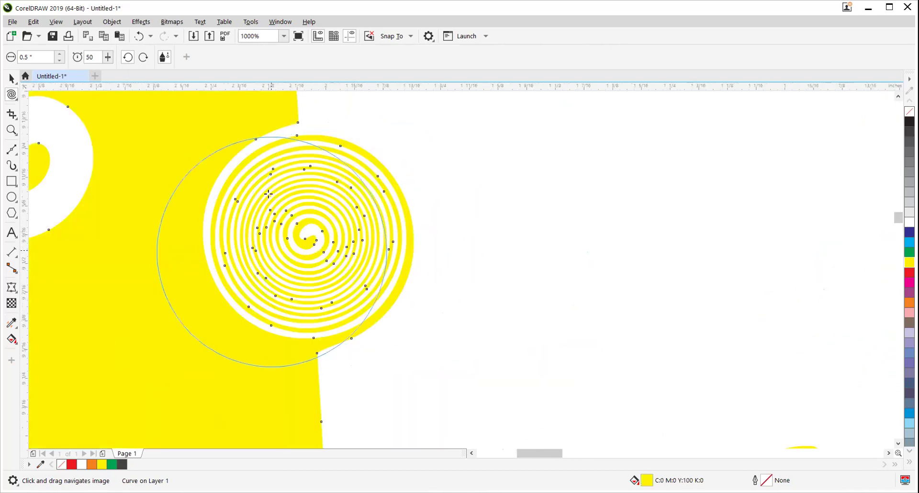
pyautogui.scroll(-2, 349, 191)
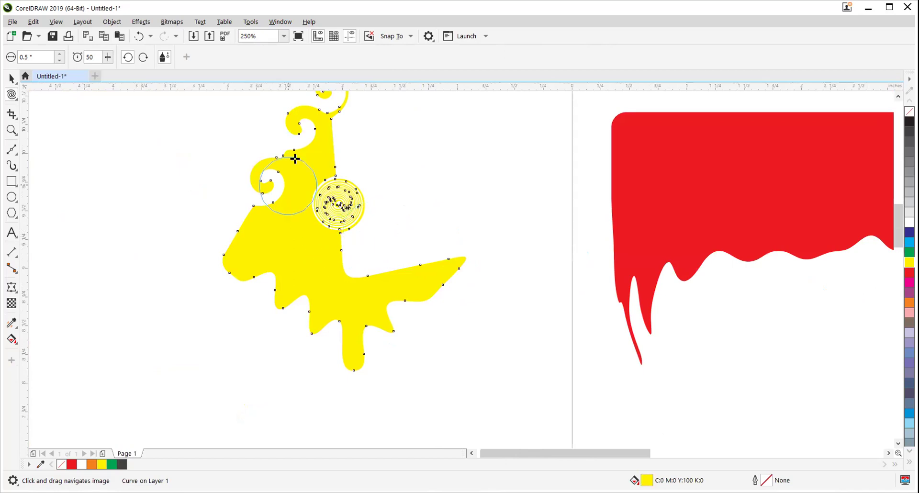
pyautogui.click(8, 78)
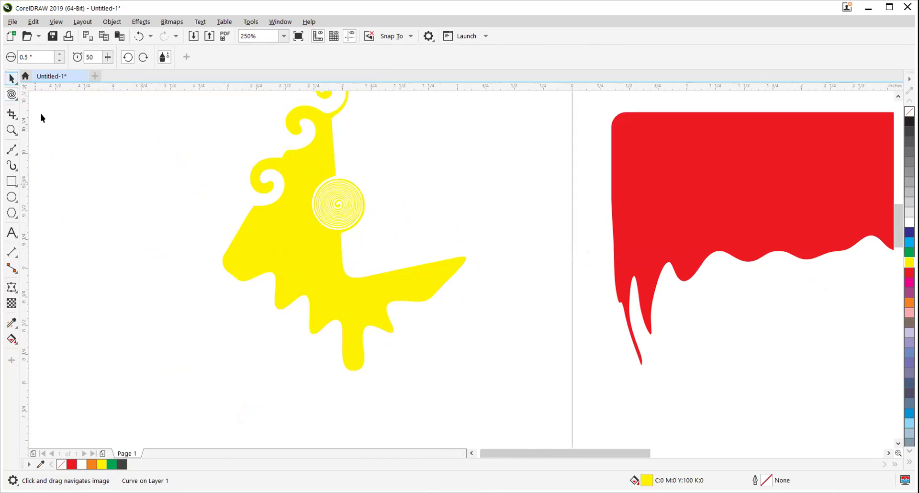
# Draw a wide, flat rectangle of about 3.546 by 0.525 inches below the yellow shape
pyautogui.scroll(-3, 335, 240)
pyautogui.click(11, 181)
pyautogui.moveTo(125, 302); pyautogui.dragTo(533, 363)
pyautogui.click(12, 79)
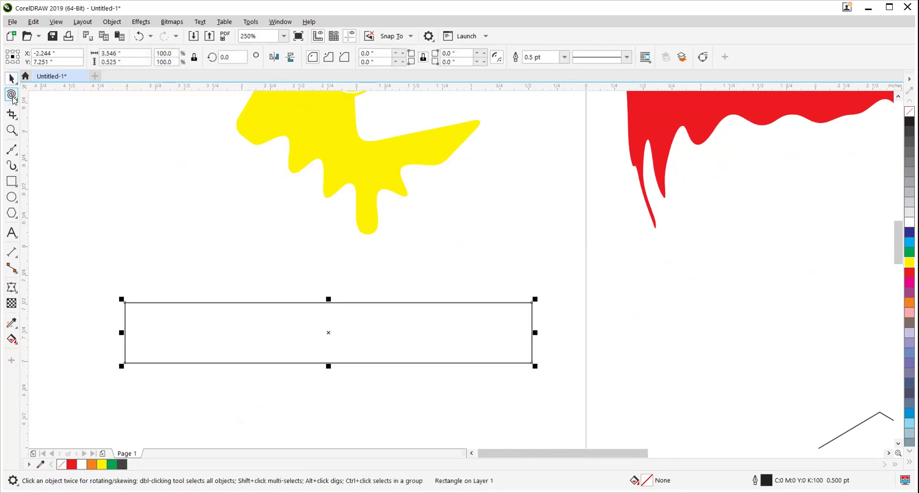
# Twirl seven counterclockwise swirls along the rectangle's lower edge and one at its upper-left corner, using a 0.5 inch nib
pyautogui.click(11, 95)
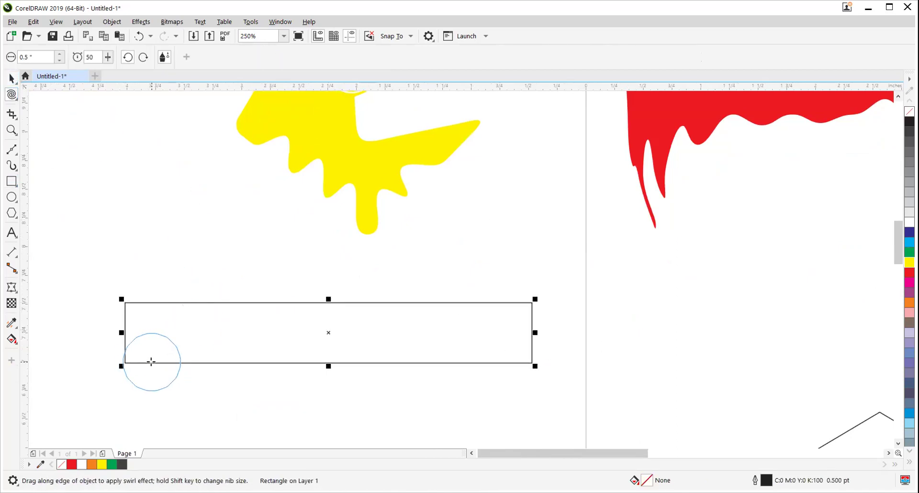
pyautogui.moveTo(154, 362); pyautogui.dragTo(154, 362)
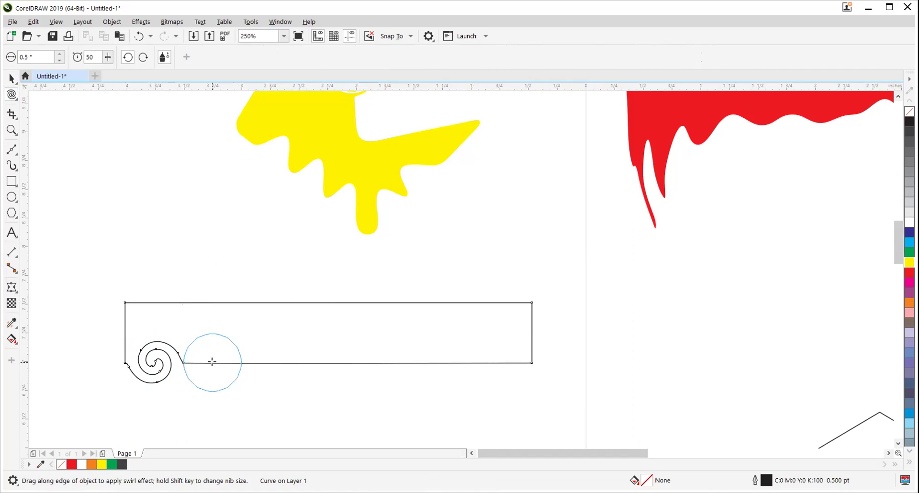
pyautogui.moveTo(212, 363); pyautogui.dragTo(212, 363)
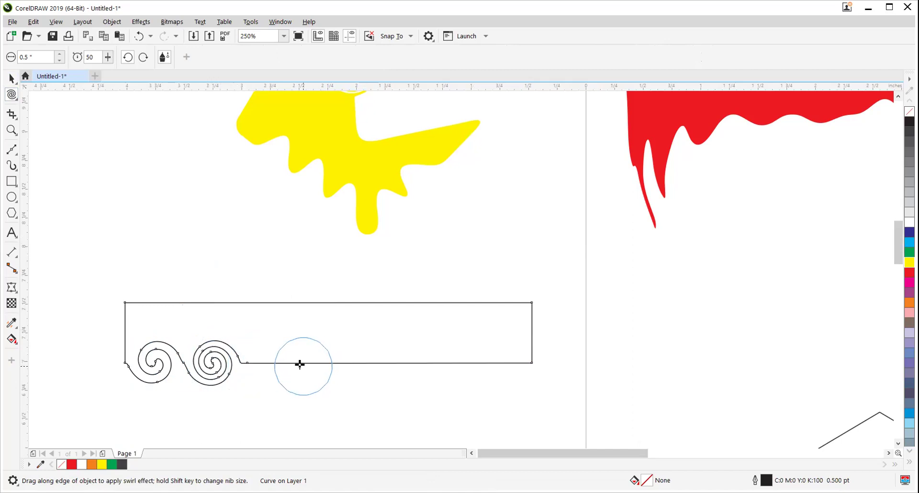
pyautogui.moveTo(272, 362); pyautogui.dragTo(272, 362)
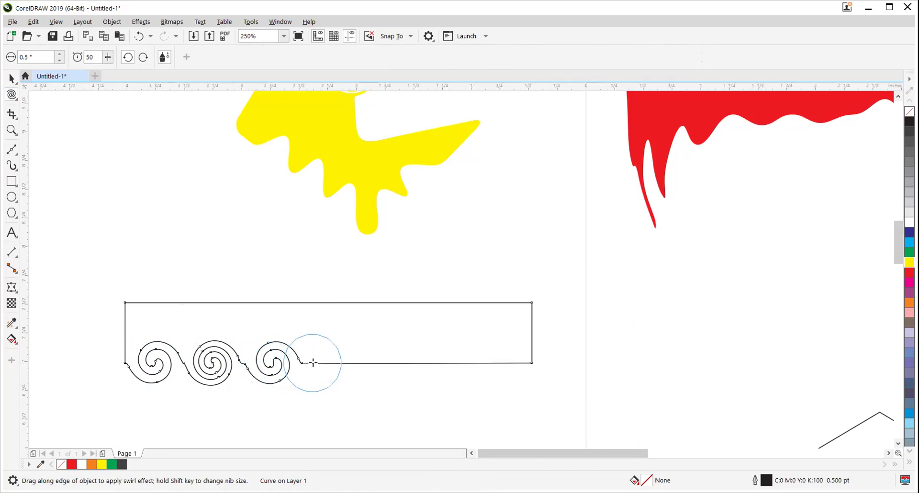
pyautogui.moveTo(330, 362); pyautogui.dragTo(329, 362)
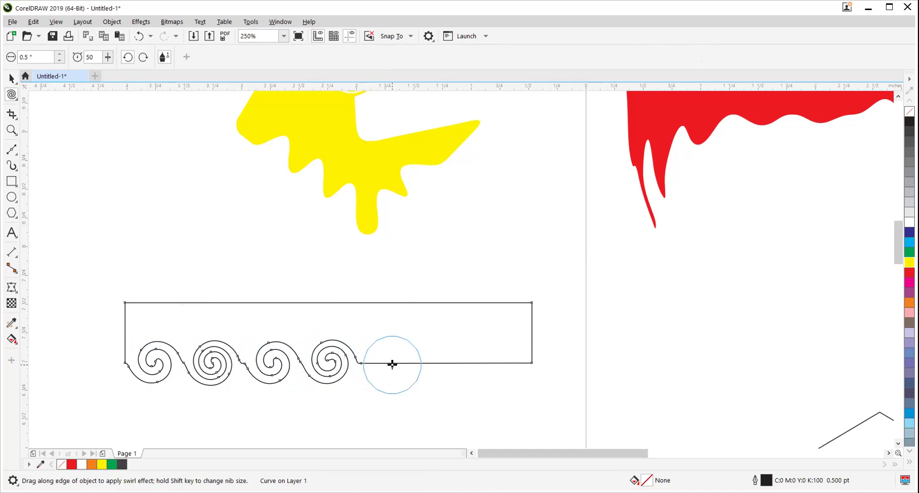
pyautogui.moveTo(388, 365); pyautogui.dragTo(388, 365)
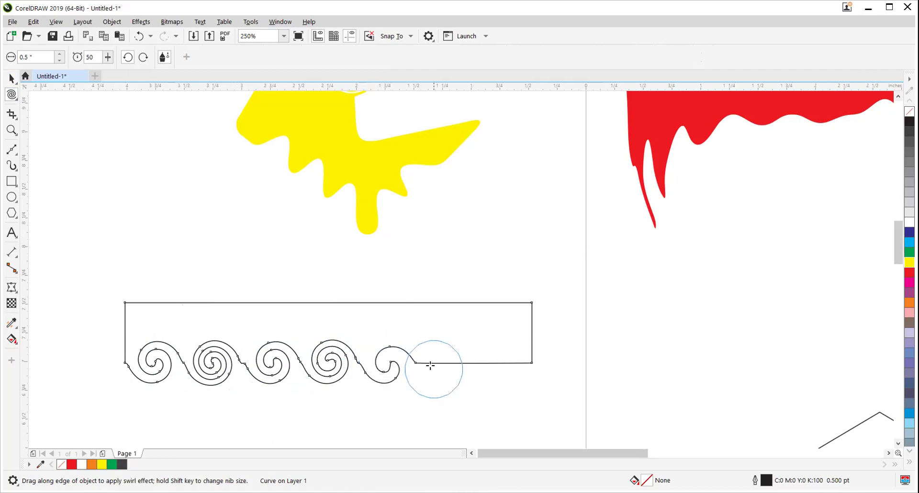
pyautogui.moveTo(446, 362); pyautogui.dragTo(494, 365)
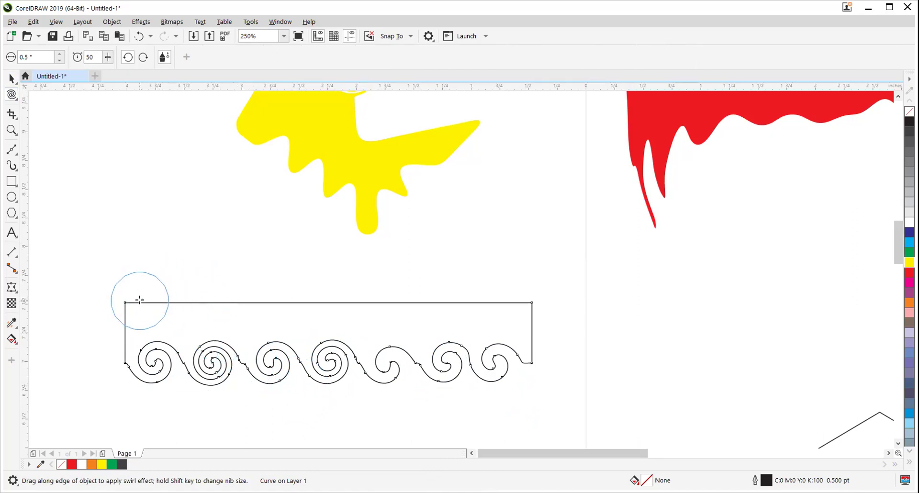
pyautogui.moveTo(140, 302); pyautogui.dragTo(138, 301)
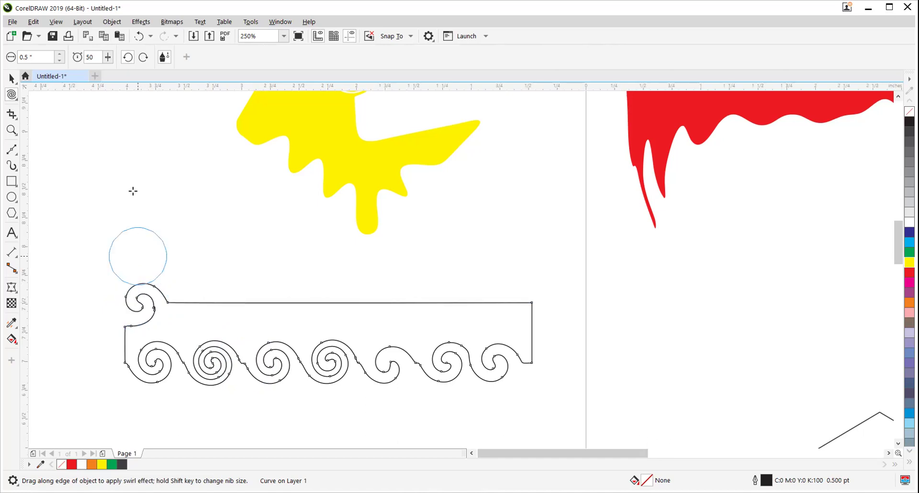
# Reverse the twirl direction to clockwise and twirl six swirls along the rest of the rectangle's upper edge
pyautogui.click(144, 57)
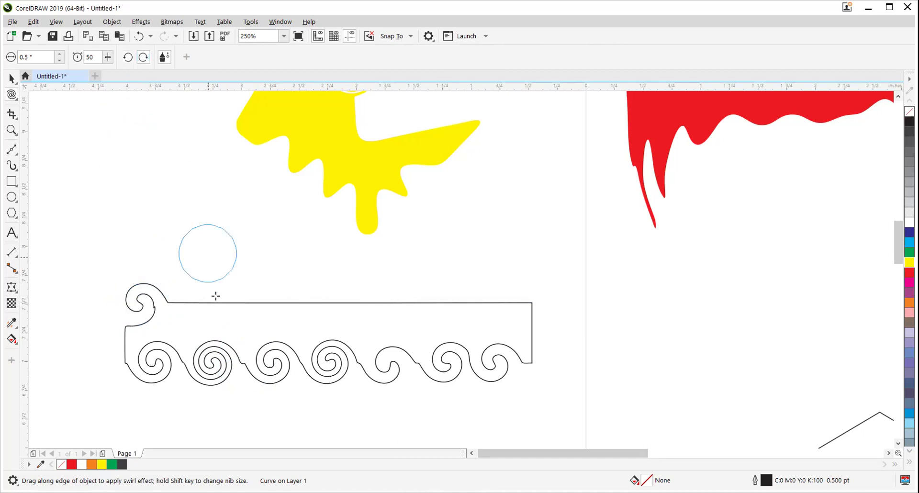
pyautogui.moveTo(188, 302); pyautogui.dragTo(281, 301)
pyautogui.moveTo(353, 300); pyautogui.dragTo(353, 300)
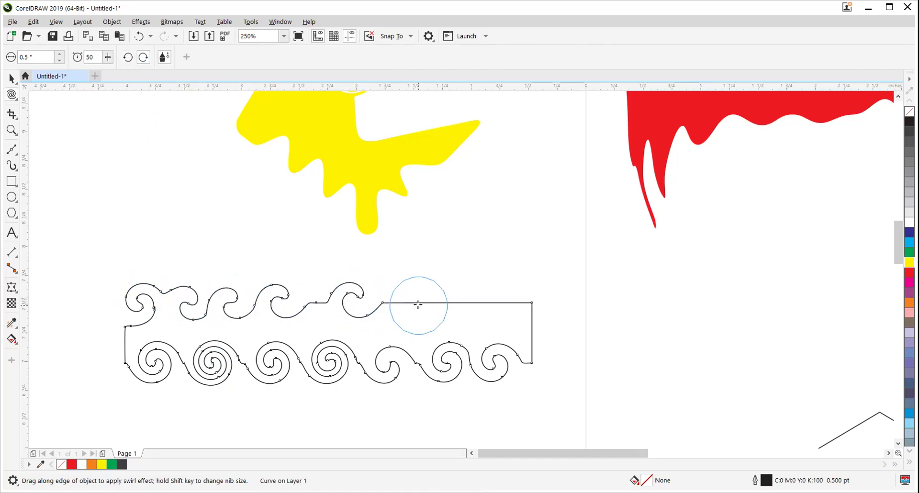
pyautogui.click(491, 305)
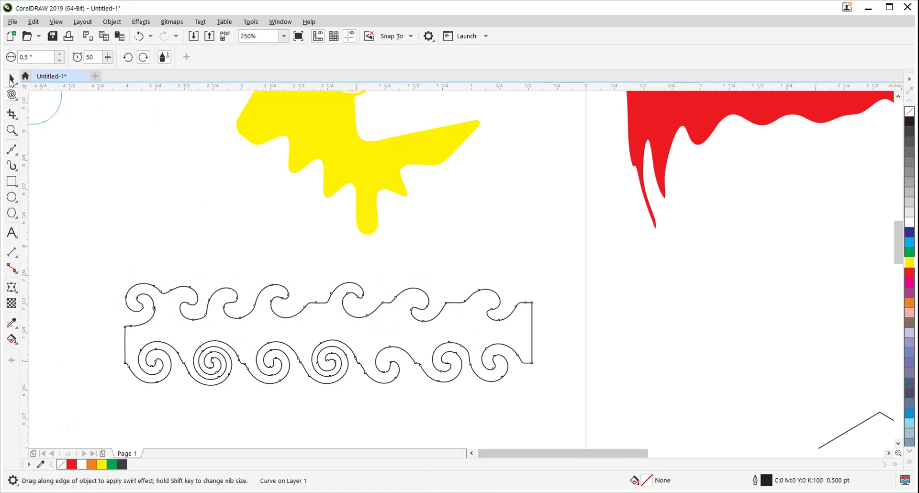
# Switch to the Attract and Repel tool for reshaping the pentagon
pyautogui.click(11, 95)
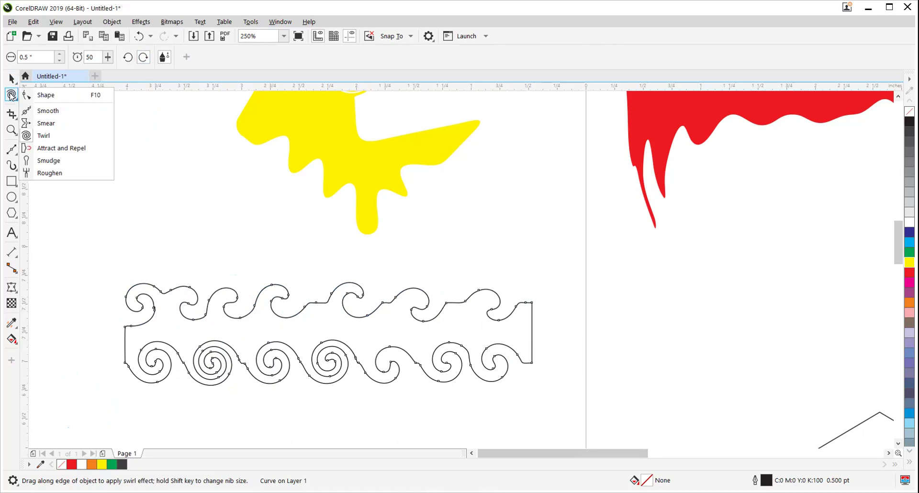
pyautogui.click(17, 117)
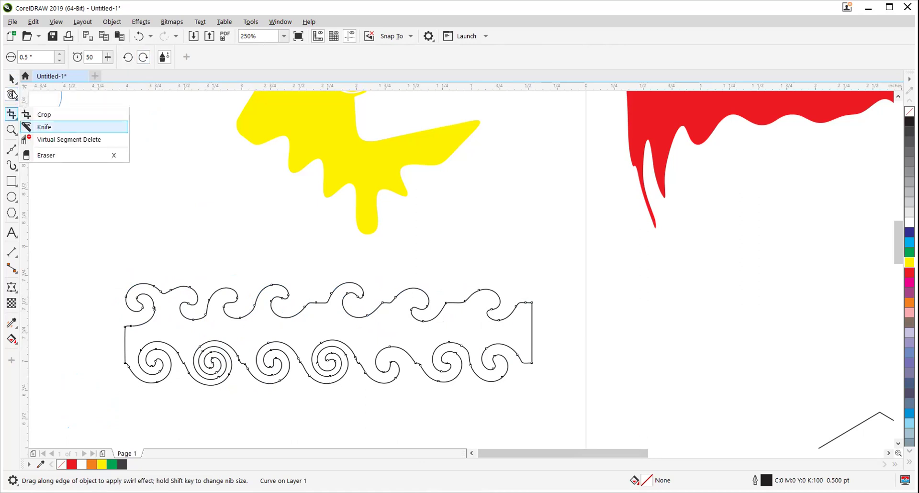
pyautogui.click(15, 97)
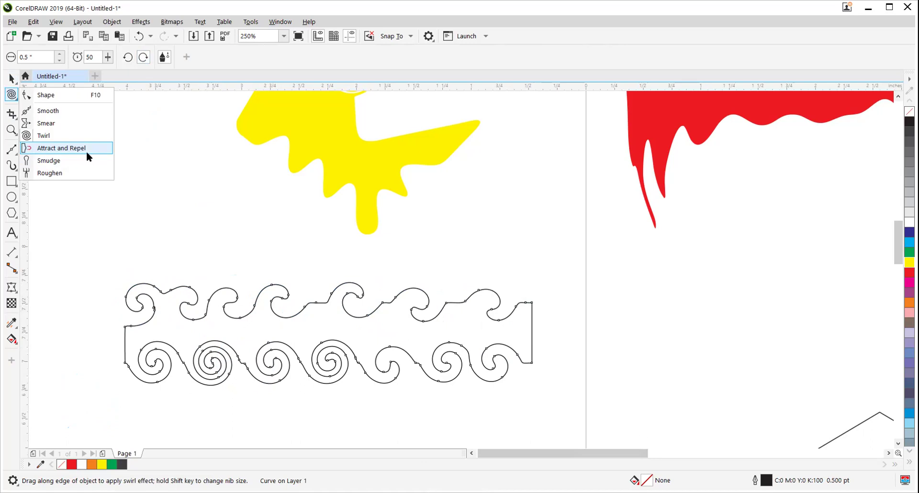
pyautogui.click(86, 152)
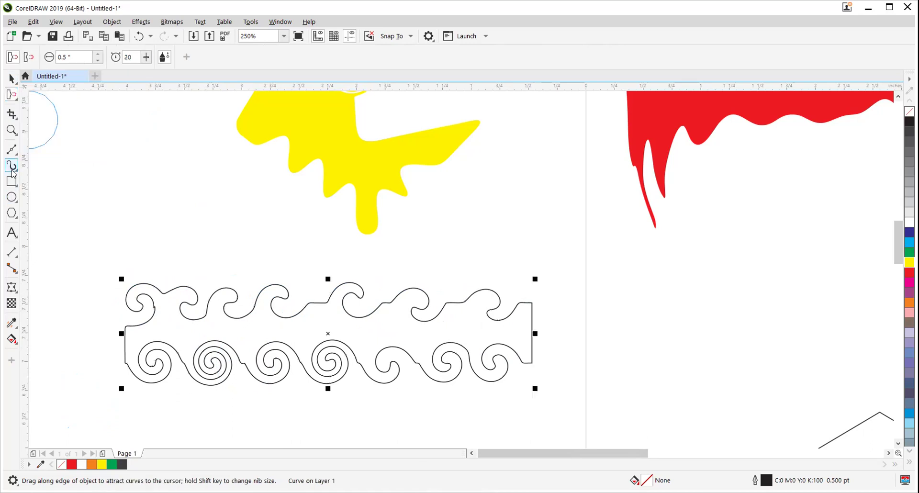
pyautogui.scroll(-2, 620, 229)
pyautogui.moveTo(745, 327); pyautogui.dragTo(451, 217)
pyautogui.scroll(2, 408, 185)
pyautogui.moveTo(409, 185)
pyautogui.mouseDown()
pyautogui.moveTo(393, 177)
pyautogui.moveTo(398, 170)
pyautogui.moveTo(440, 263)
pyautogui.mouseUp()
pyautogui.scroll(-1, 415, 229)
pyautogui.moveTo(392, 199); pyautogui.dragTo(403, 259)
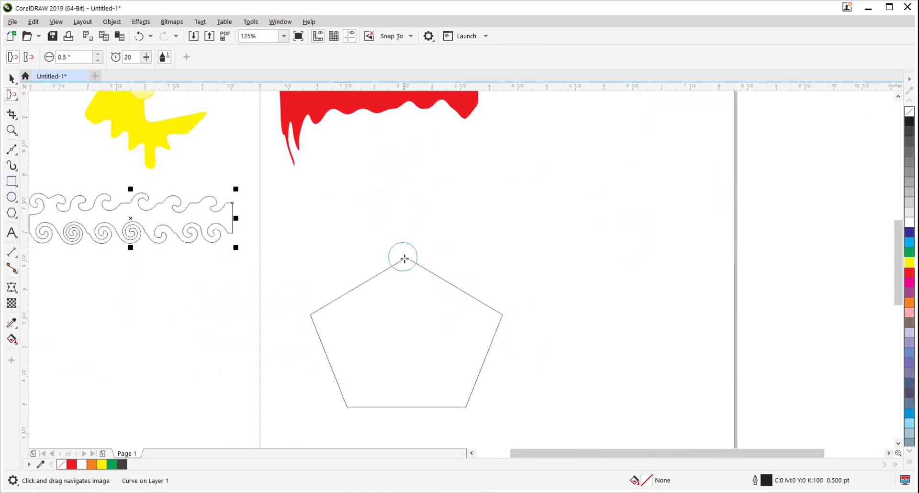
pyautogui.click(12, 95)
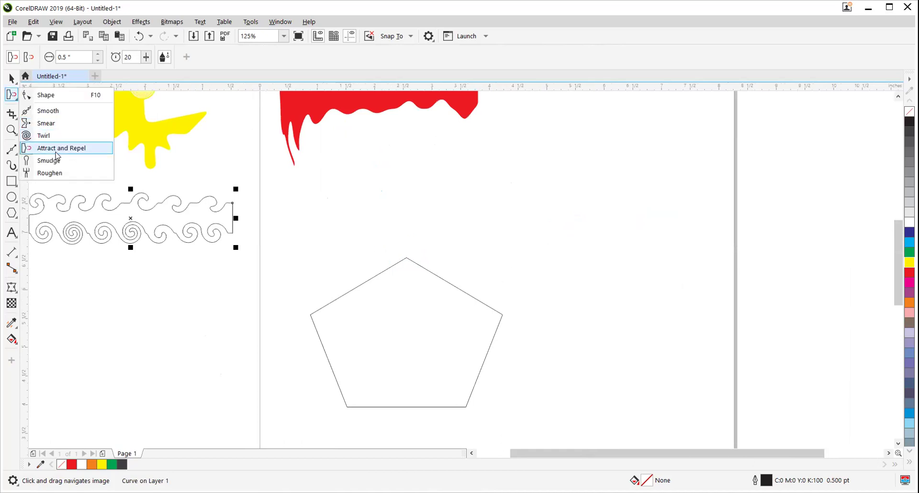
pyautogui.click(56, 151)
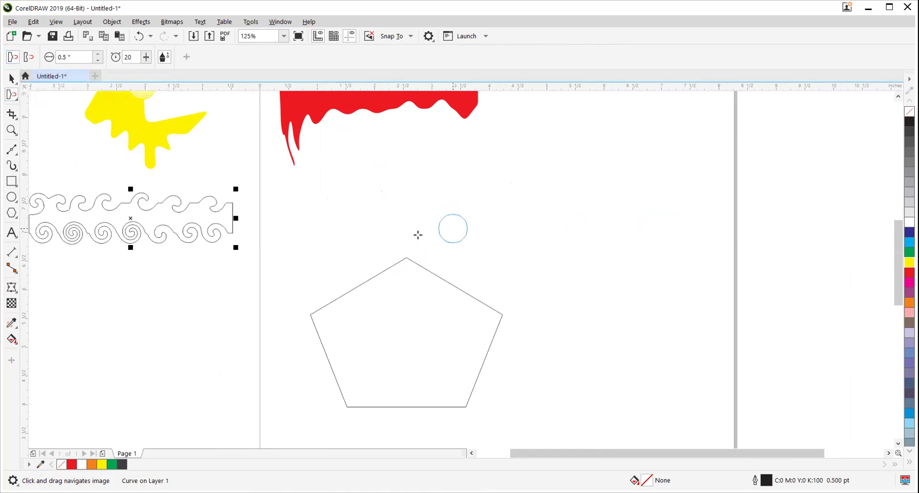
# Attract the pentagon's top vertex upward into a long, thin spike with the 0.5 inch nib
pyautogui.scroll(5, 414, 237)
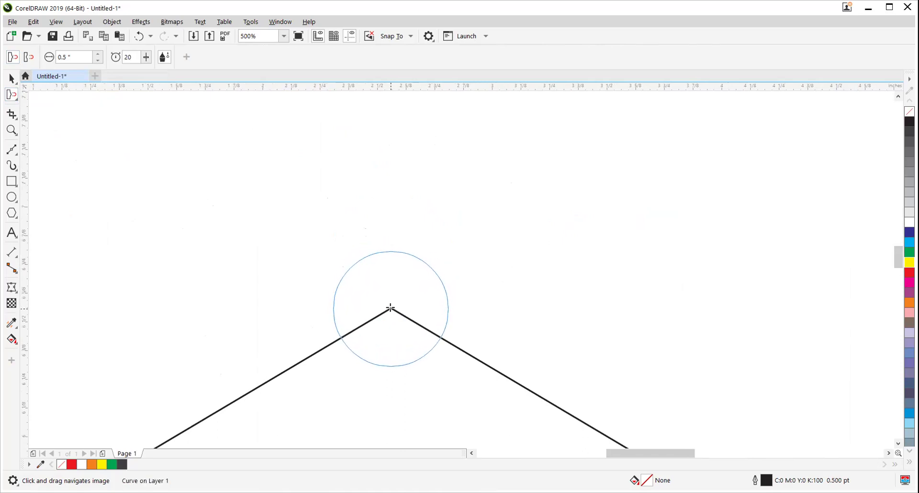
pyautogui.scroll(-2, 392, 294)
pyautogui.moveTo(385, 220); pyautogui.dragTo(383, 207)
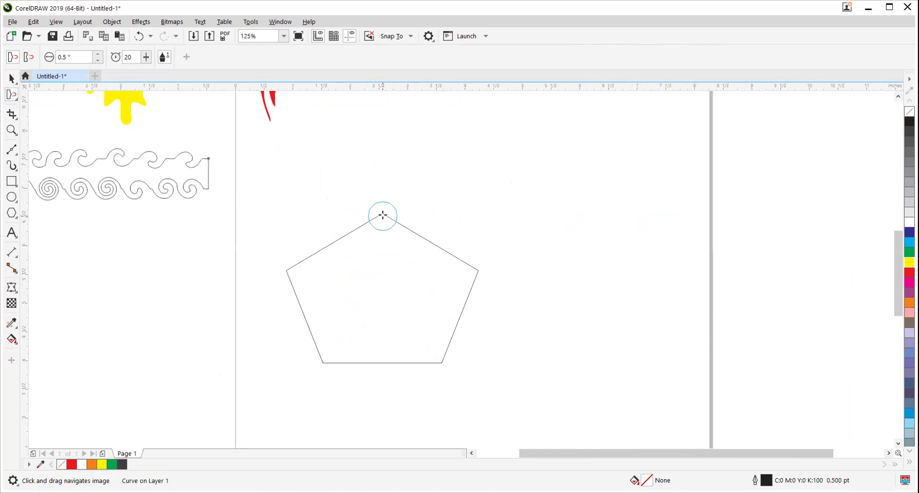
pyautogui.click(382, 216)
pyautogui.scroll(1, 381, 191)
pyautogui.scroll(3, 381, 192)
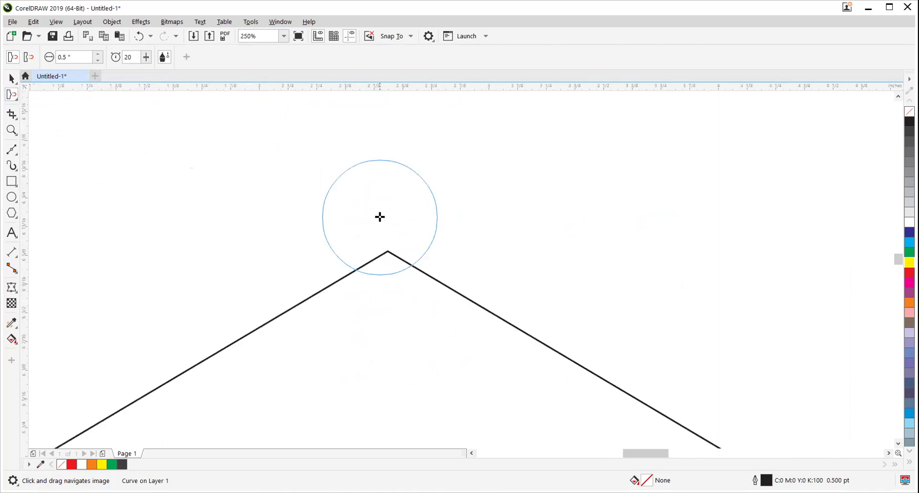
pyautogui.click(400, 289)
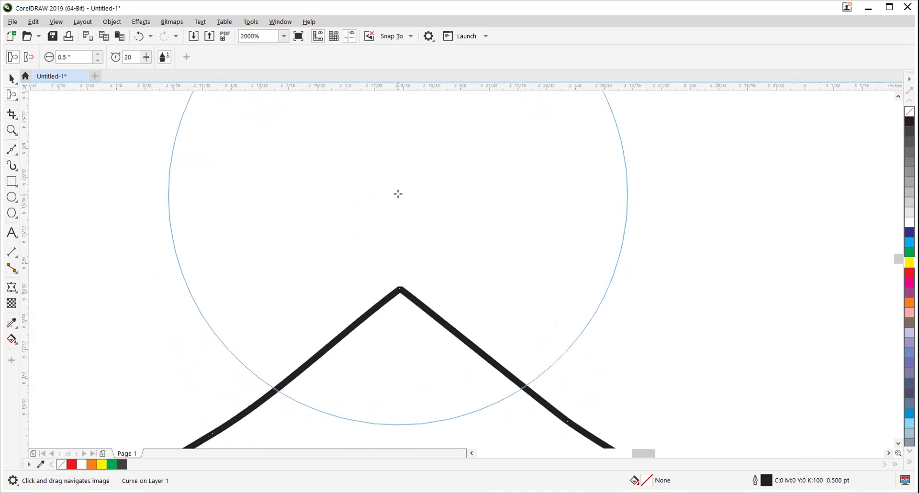
pyautogui.moveTo(404, 193)
pyautogui.mouseDown()
pyautogui.moveTo(423, 202)
pyautogui.moveTo(411, 192)
pyautogui.moveTo(413, 138)
pyautogui.mouseUp()
pyautogui.scroll(-2, 413, 226)
pyautogui.moveTo(427, 219); pyautogui.dragTo(422, 339)
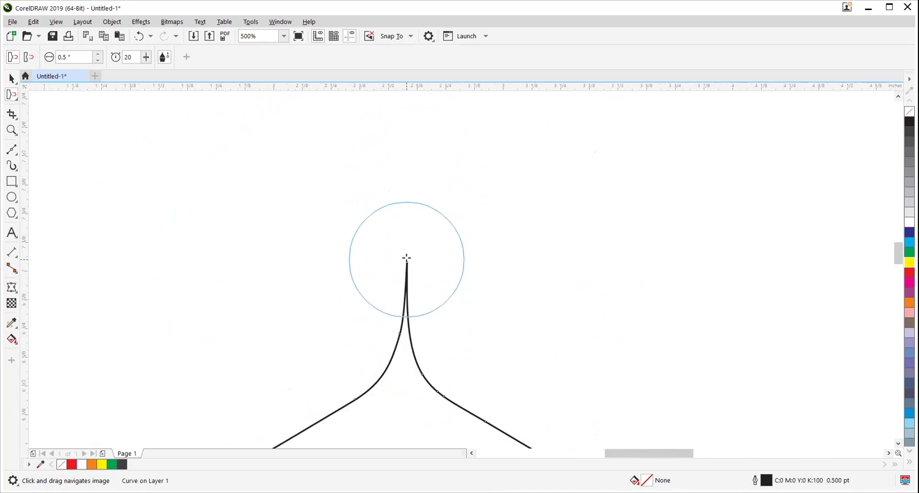
pyautogui.moveTo(407, 254); pyautogui.dragTo(408, 153)
pyautogui.scroll(-2, 447, 230)
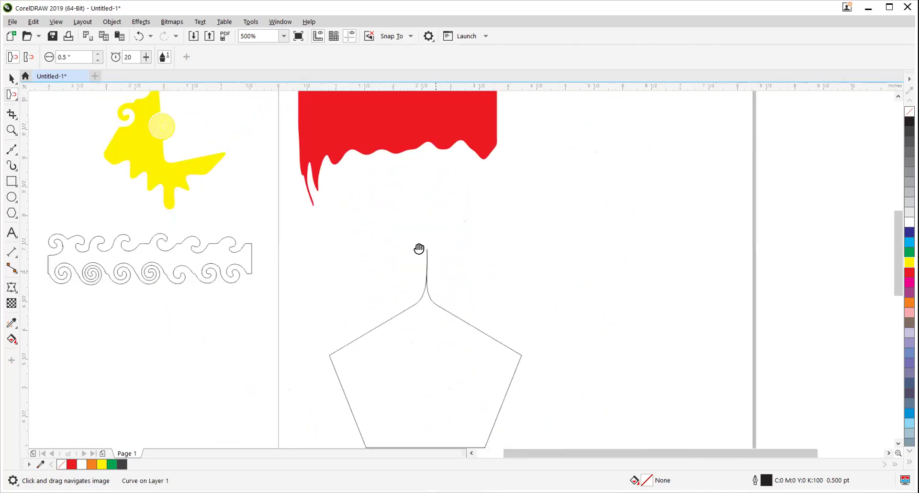
# Pull the pentagon's upper-left edge outward into a row of curved spikes with the Attract tool
pyautogui.moveTo(360, 242)
pyautogui.mouseDown()
pyautogui.moveTo(347, 202)
pyautogui.moveTo(356, 237)
pyautogui.moveTo(341, 199)
pyautogui.mouseUp()
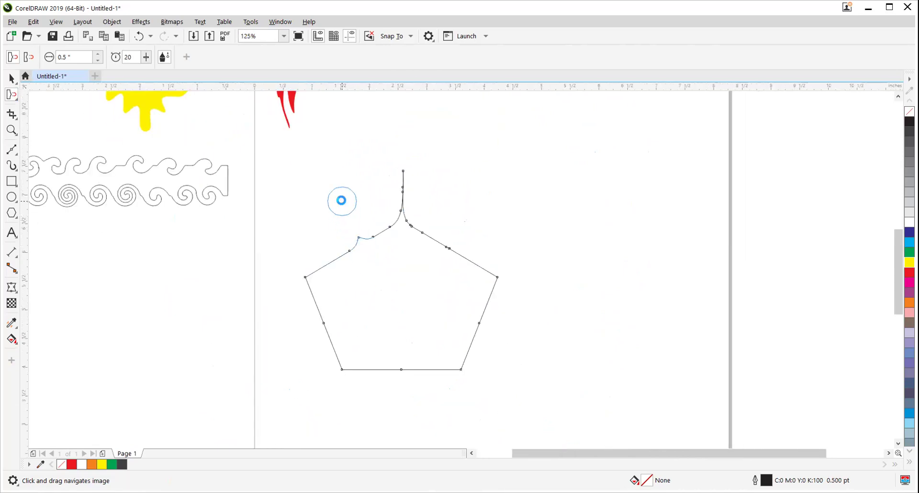
pyautogui.moveTo(353, 232)
pyautogui.mouseDown()
pyautogui.moveTo(343, 206)
pyautogui.moveTo(345, 213)
pyautogui.mouseUp()
pyautogui.moveTo(340, 255)
pyautogui.mouseDown()
pyautogui.moveTo(317, 226)
pyautogui.moveTo(317, 263)
pyautogui.moveTo(302, 260)
pyautogui.moveTo(303, 239)
pyautogui.moveTo(309, 244)
pyautogui.mouseUp()
pyautogui.scroll(5, 304, 261)
pyautogui.moveTo(283, 188)
pyautogui.mouseDown()
pyautogui.moveTo(289, 156)
pyautogui.moveTo(330, 144)
pyautogui.moveTo(335, 159)
pyautogui.mouseUp()
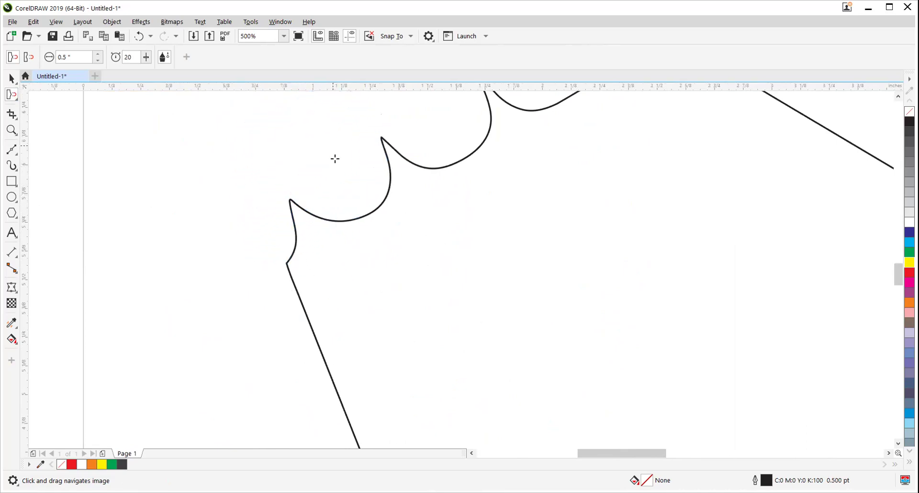
# Attract the pentagon's left corner and lower-left edge outward into irregular spikes and curls
pyautogui.moveTo(286, 206); pyautogui.dragTo(263, 199)
pyautogui.moveTo(288, 248)
pyautogui.mouseDown()
pyautogui.moveTo(273, 253)
pyautogui.moveTo(312, 252)
pyautogui.moveTo(244, 284)
pyautogui.mouseUp()
pyautogui.scroll(-3, 313, 354)
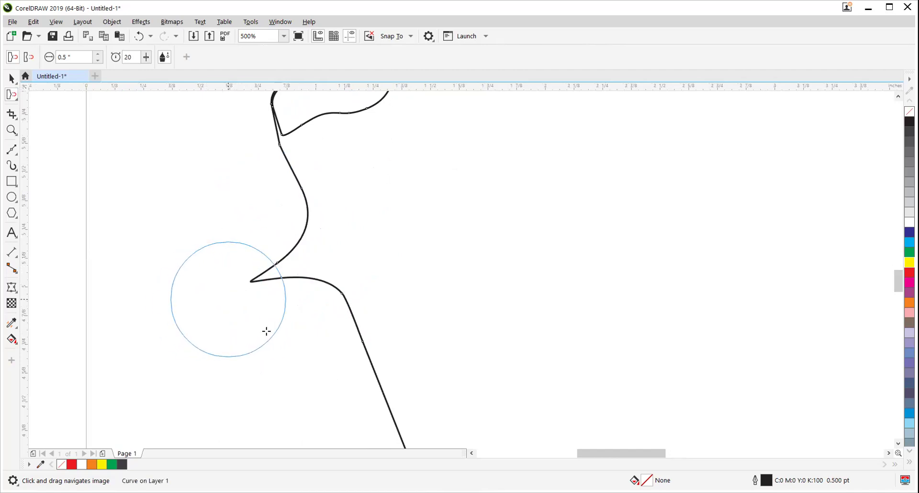
pyautogui.moveTo(337, 361)
pyautogui.mouseDown()
pyautogui.moveTo(270, 379)
pyautogui.moveTo(279, 412)
pyautogui.moveTo(356, 422)
pyautogui.mouseUp()
pyautogui.scroll(-6, 220, 386)
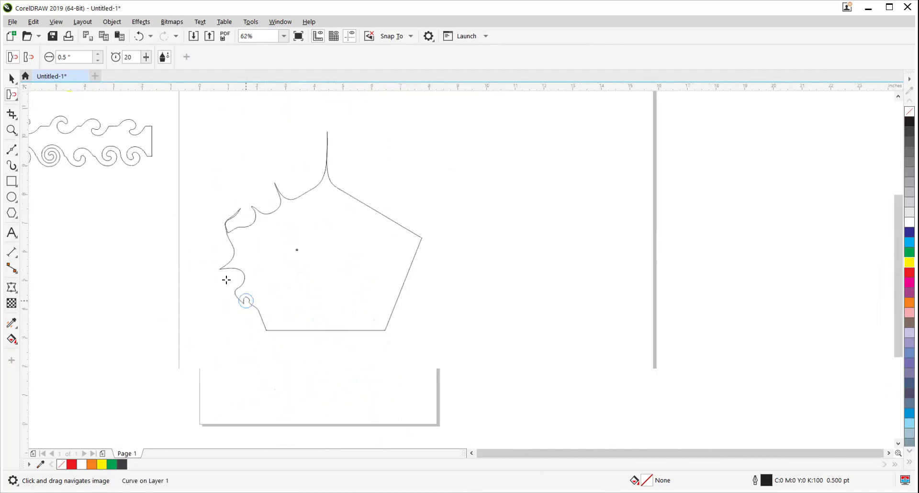
# Switch the tool to Repel mode and push a rounded notch into the pentagon's upper-right edge
pyautogui.click(28, 59)
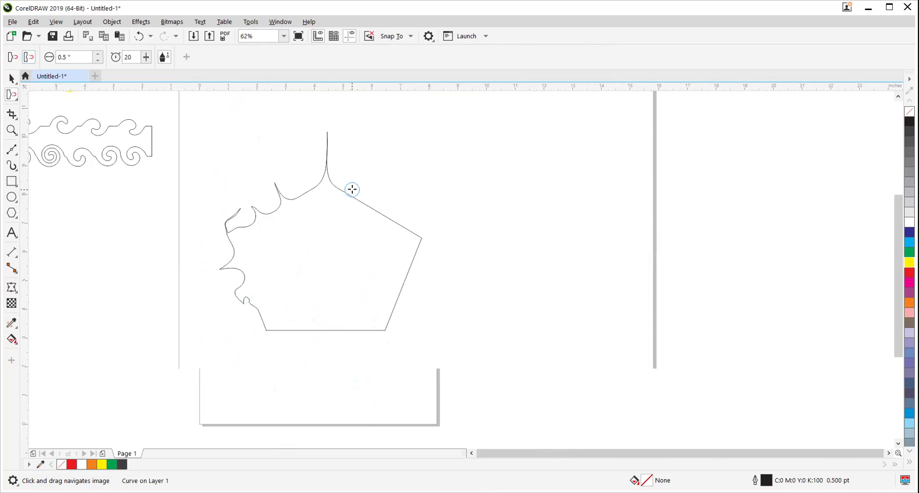
pyautogui.scroll(4, 353, 191)
pyautogui.moveTo(335, 209); pyautogui.dragTo(491, 55)
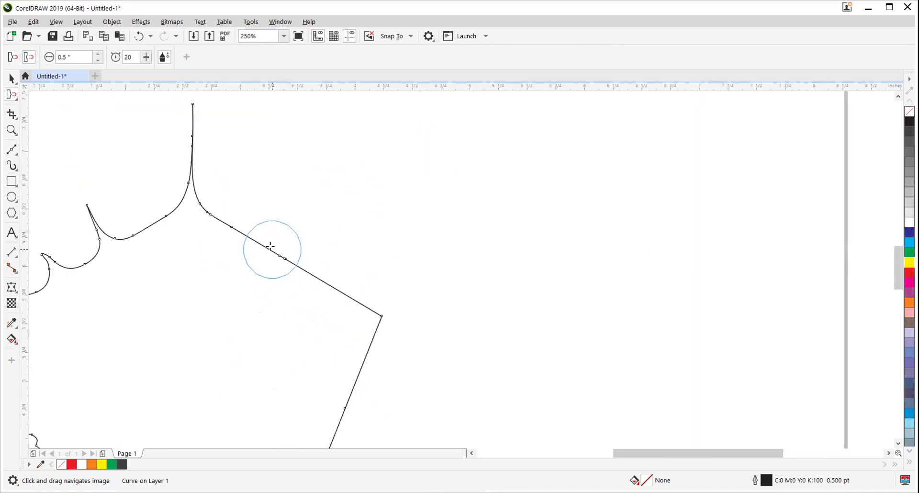
pyautogui.click(269, 243)
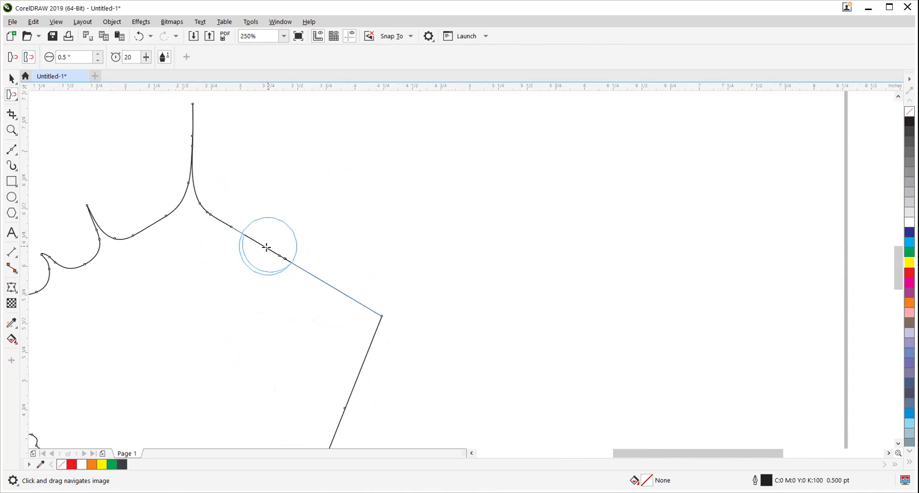
pyautogui.moveTo(256, 263); pyautogui.dragTo(247, 274)
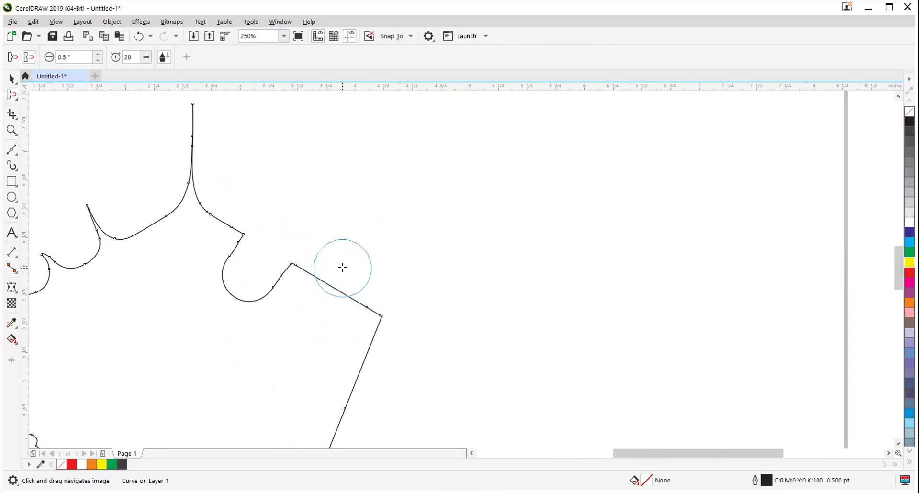
# Repel the area around the pentagon's right corner and its lower-right edge into small rounded dents
pyautogui.moveTo(343, 268); pyautogui.dragTo(330, 285)
pyautogui.moveTo(382, 354)
pyautogui.mouseDown()
pyautogui.moveTo(345, 408)
pyautogui.moveTo(331, 408)
pyautogui.mouseUp()
pyautogui.scroll(-2, 164, 346)
pyautogui.moveTo(172, 341); pyautogui.dragTo(398, 236)
pyautogui.scroll(-1, 399, 236)
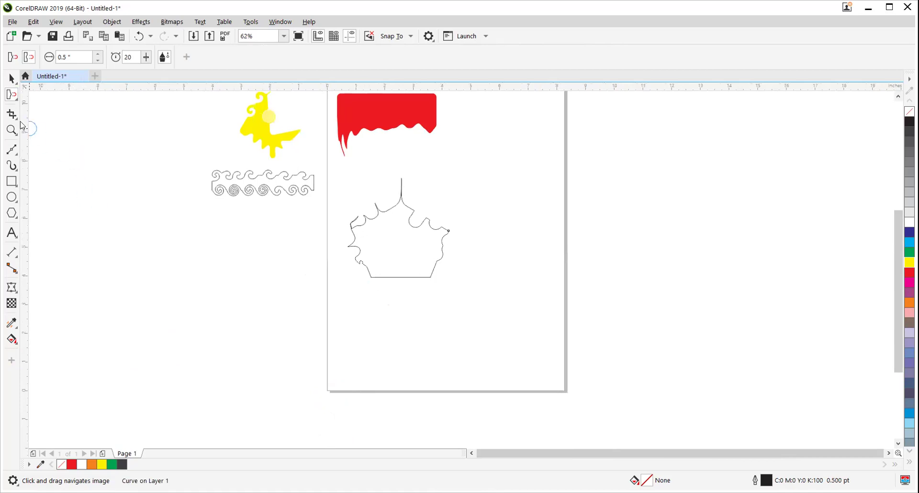
# Switch from Attract and Repel to the Smudge tool
pyautogui.click(10, 99)
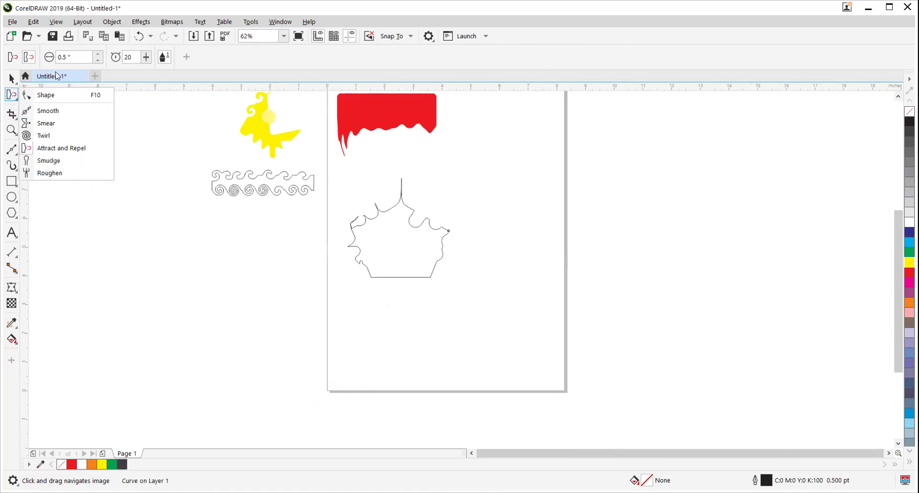
pyautogui.click(67, 58)
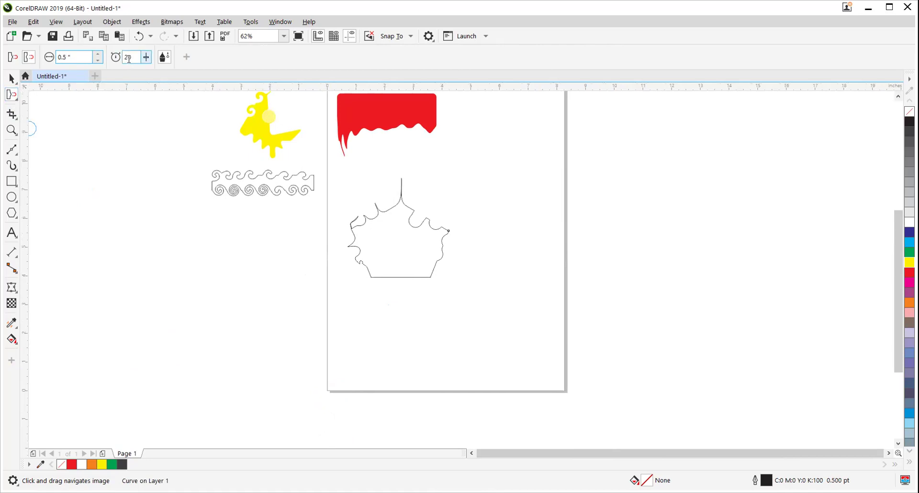
pyautogui.click(9, 98)
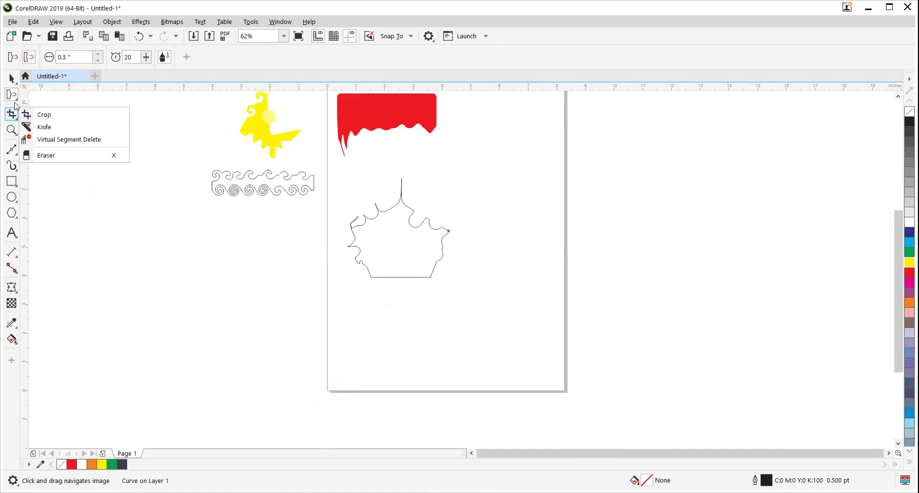
pyautogui.moveTo(12, 98)
pyautogui.click(52, 160)
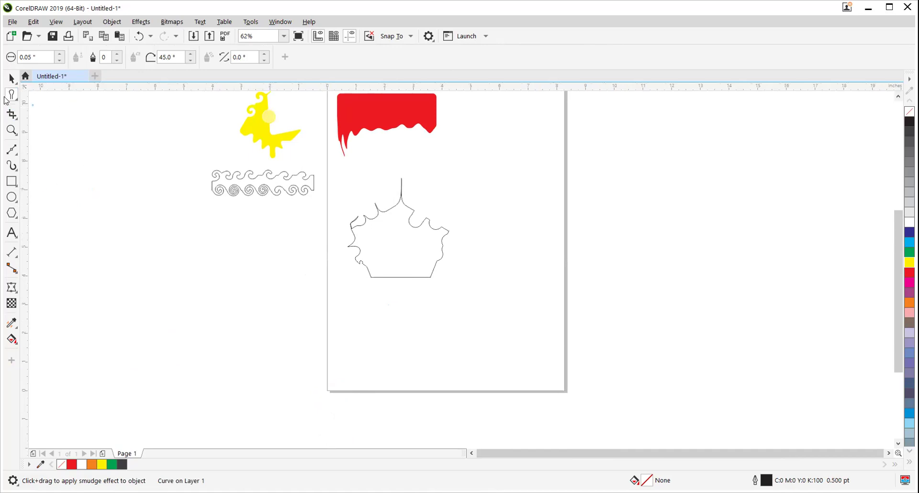
# Draw a rectangle about 3.7 by 1.6 inches on the page, above and to the right of the pentagon
pyautogui.click(11, 78)
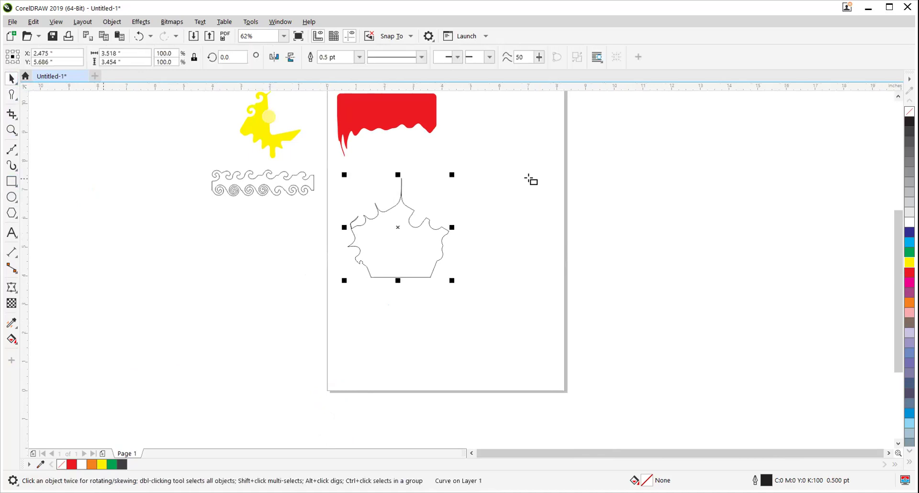
pyautogui.press('F6')
pyautogui.moveTo(444, 141); pyautogui.dragTo(551, 188)
pyautogui.click(11, 80)
pyautogui.scroll(2, 495, 174)
pyautogui.moveTo(463, 188); pyautogui.dragTo(388, 251)
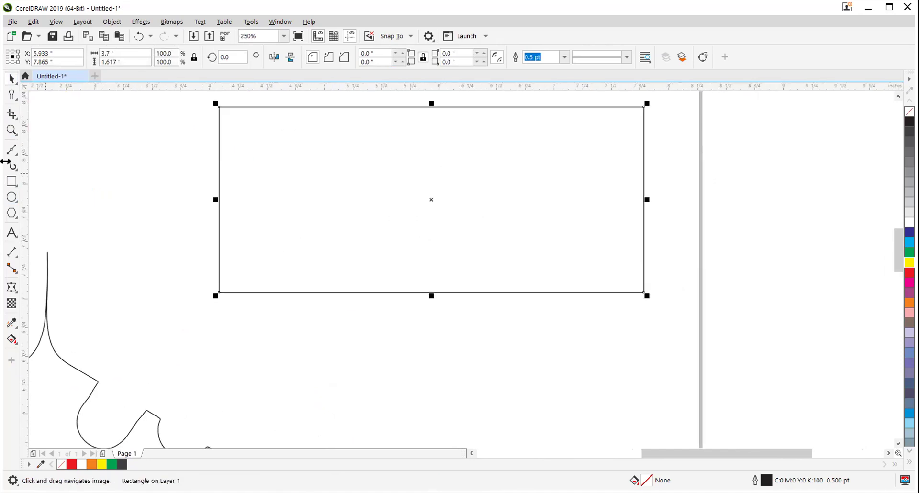
# Smudge the left half of the rectangle's bottom edge into short notches and long drips with a 0.29 inch nib
pyautogui.click(12, 96)
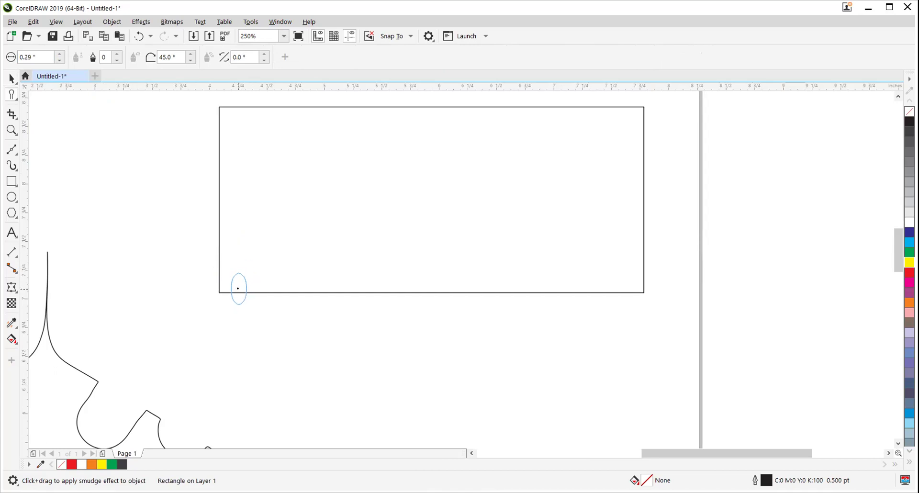
pyautogui.moveTo(238, 293); pyautogui.dragTo(250, 322)
pyautogui.moveTo(257, 294); pyautogui.dragTo(260, 278)
pyautogui.moveTo(279, 322); pyautogui.dragTo(330, 383)
pyautogui.moveTo(304, 290)
pyautogui.mouseDown()
pyautogui.moveTo(327, 320)
pyautogui.moveTo(385, 347)
pyautogui.mouseUp()
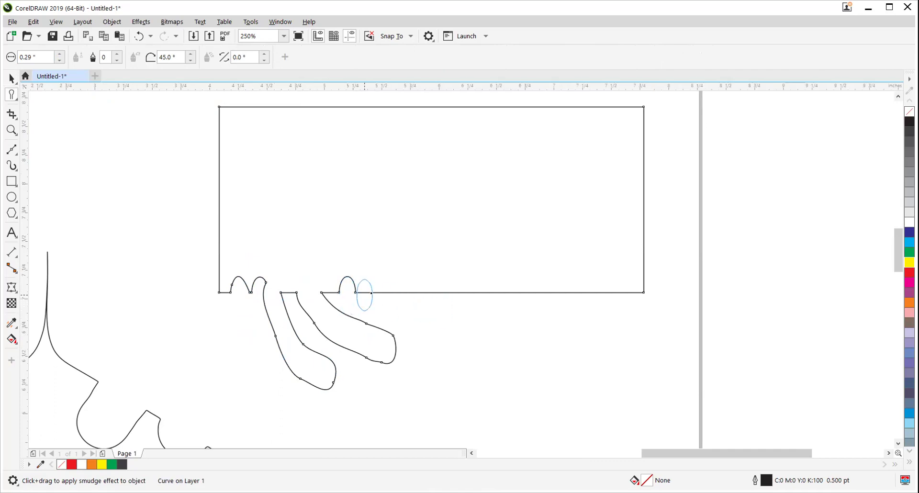
# Smudge the right half of the rectangle's bottom edge into drips and inward bumps, and distort its bottom-left corner
pyautogui.moveTo(375, 291)
pyautogui.mouseDown()
pyautogui.moveTo(376, 306)
pyautogui.moveTo(411, 308)
pyautogui.moveTo(459, 357)
pyautogui.mouseUp()
pyautogui.moveTo(446, 287)
pyautogui.mouseDown()
pyautogui.moveTo(492, 341)
pyautogui.moveTo(510, 292)
pyautogui.moveTo(543, 279)
pyautogui.mouseUp()
pyautogui.moveTo(558, 308); pyautogui.dragTo(594, 276)
pyautogui.moveTo(609, 305); pyautogui.dragTo(629, 267)
pyautogui.moveTo(502, 315); pyautogui.dragTo(480, 274)
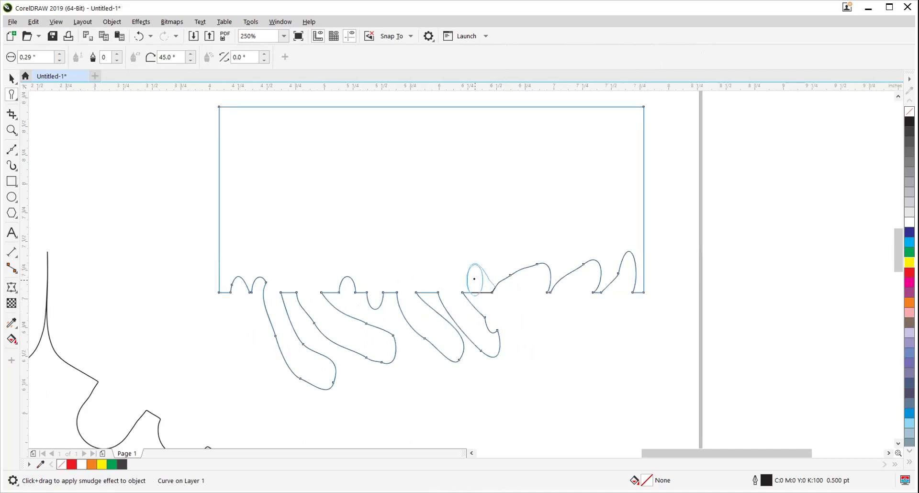
pyautogui.moveTo(220, 283)
pyautogui.mouseDown()
pyautogui.moveTo(237, 262)
pyautogui.moveTo(225, 225)
pyautogui.mouseUp()
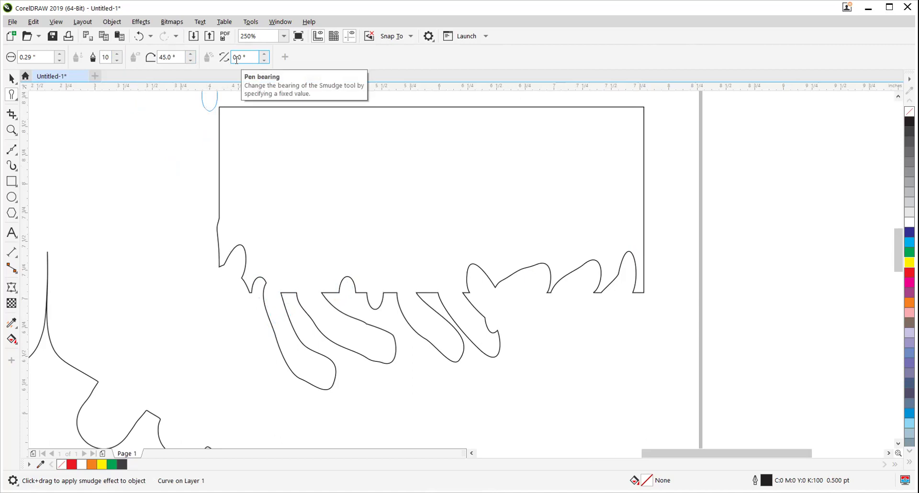
# Smudge the rectangle's left edge, top-left corner and the start of its top edge using dryout 10 and a 10° pen bearing
pyautogui.click(264, 55)
pyautogui.click(264, 55)
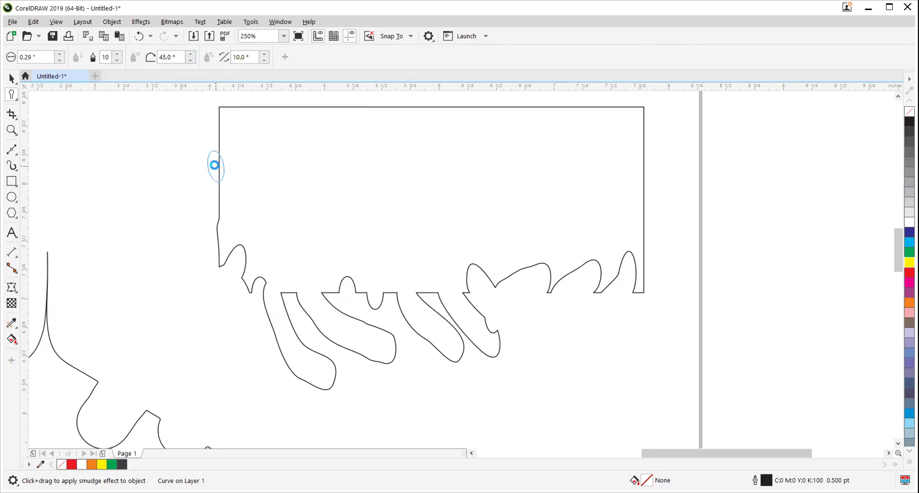
pyautogui.moveTo(201, 199); pyautogui.dragTo(229, 225)
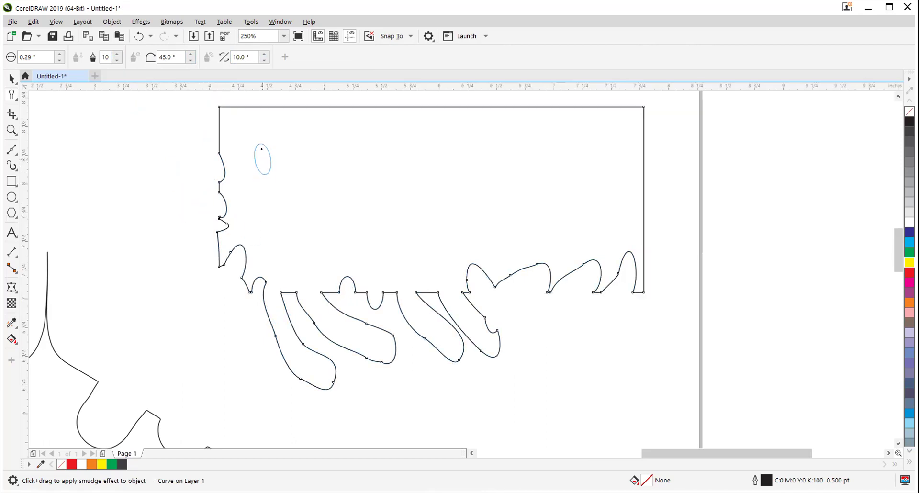
pyautogui.moveTo(216, 126); pyautogui.dragTo(247, 150)
pyautogui.moveTo(218, 111); pyautogui.dragTo(360, 112)
pyautogui.moveTo(413, 235); pyautogui.dragTo(359, 333)
pyautogui.scroll(-1, 350, 308)
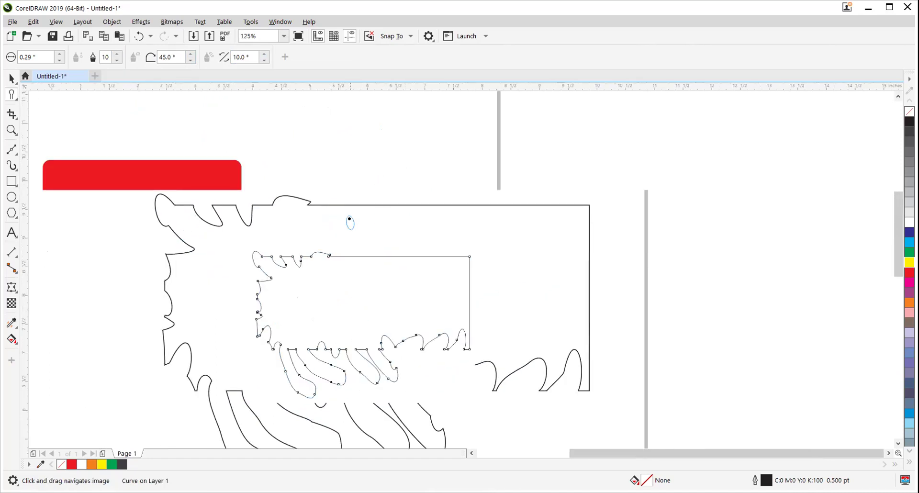
# Move the smudged rectangle off the page into the empty area to its right
pyautogui.click(10, 80)
pyautogui.moveTo(389, 312); pyautogui.dragTo(800, 208)
pyautogui.click(318, 217)
pyautogui.moveTo(209, 224); pyautogui.dragTo(207, 264)
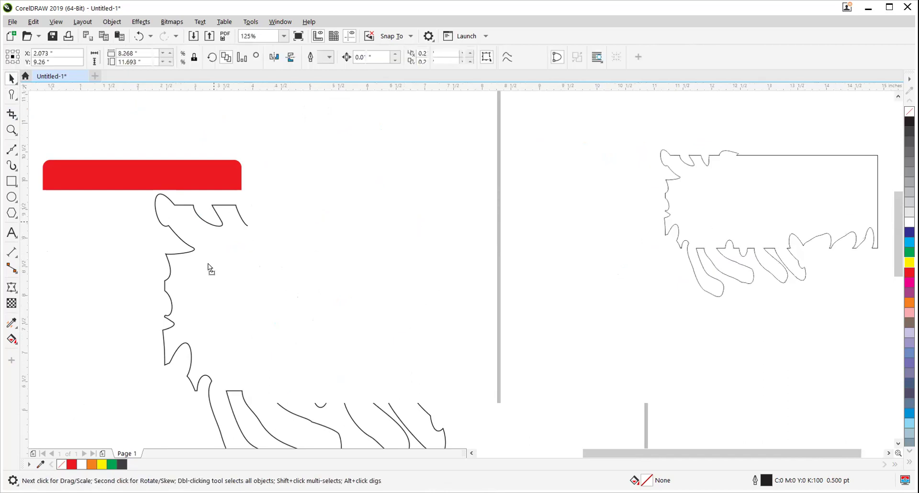
pyautogui.scroll(-2, 335, 280)
pyautogui.scroll(2, 433, 275)
pyautogui.moveTo(440, 276); pyautogui.dragTo(358, 298)
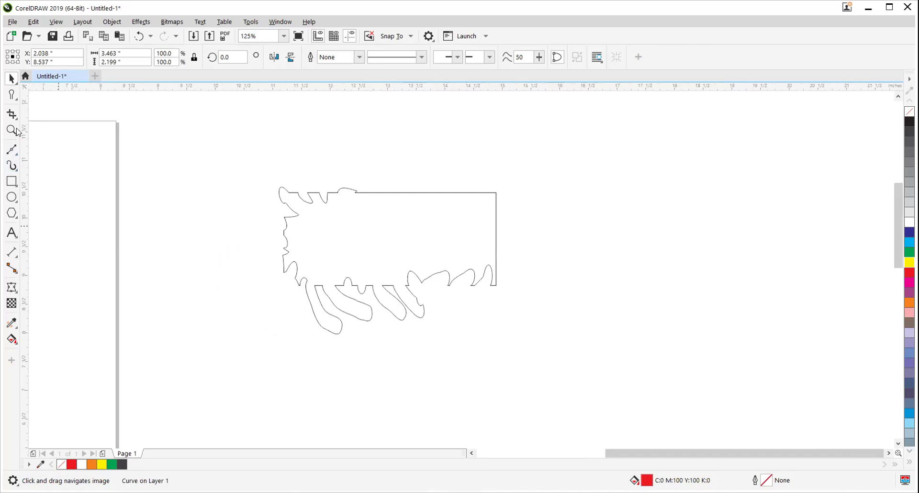
# Smudge the rest of the rectangle's top edge into small waves and pull spikes outward from its right edge
pyautogui.click(13, 95)
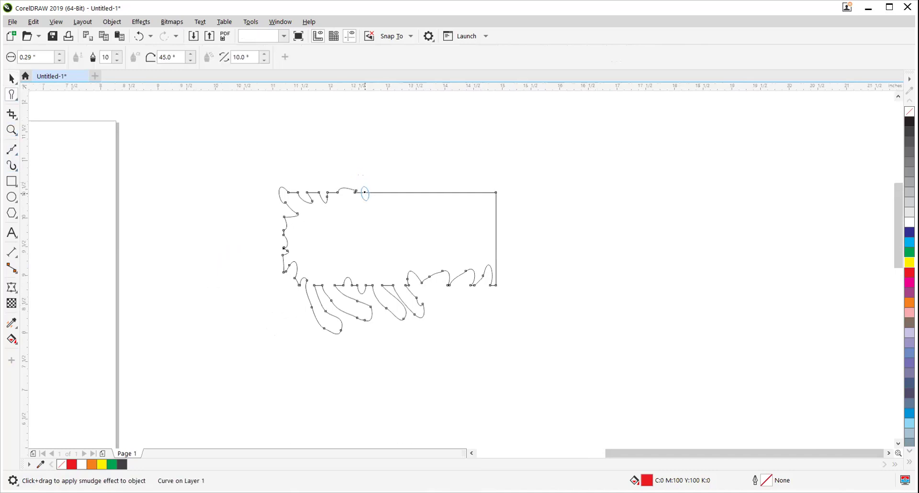
pyautogui.moveTo(363, 191)
pyautogui.mouseDown()
pyautogui.moveTo(425, 191)
pyautogui.moveTo(482, 212)
pyautogui.mouseUp()
pyautogui.moveTo(442, 177)
pyautogui.mouseDown()
pyautogui.moveTo(446, 211)
pyautogui.moveTo(435, 189)
pyautogui.moveTo(450, 209)
pyautogui.moveTo(483, 172)
pyautogui.mouseUp()
pyautogui.moveTo(479, 228); pyautogui.dragTo(512, 228)
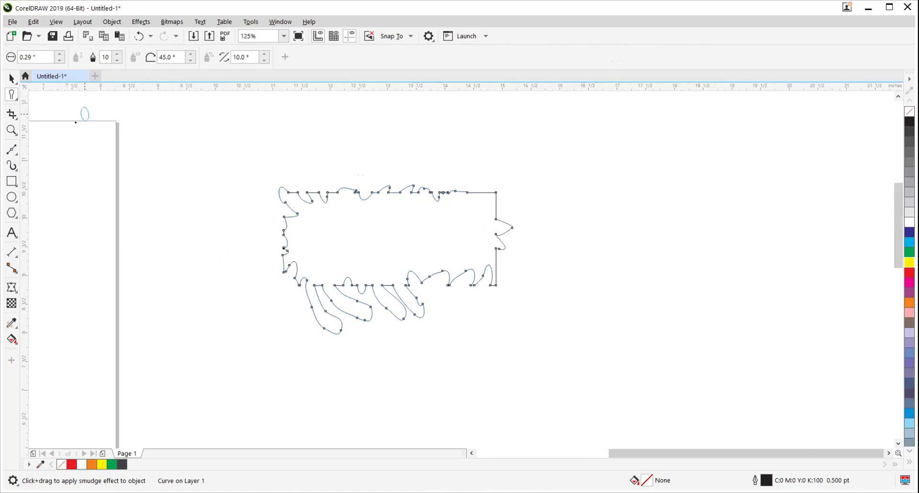
# Select the red shape and set the Roughen tool to a 0.24 inch nib and a spike frequency of 6
pyautogui.click(12, 99)
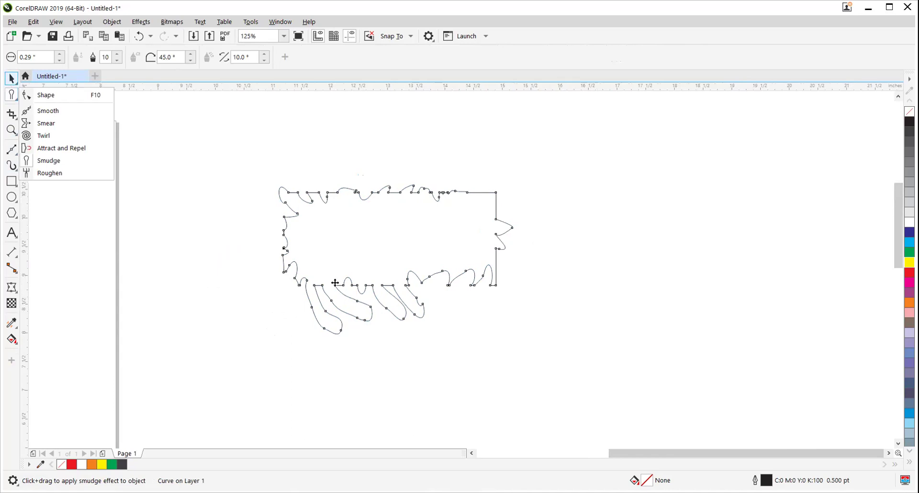
pyautogui.scroll(-2, 627, 236)
pyautogui.scroll(3, 412, 287)
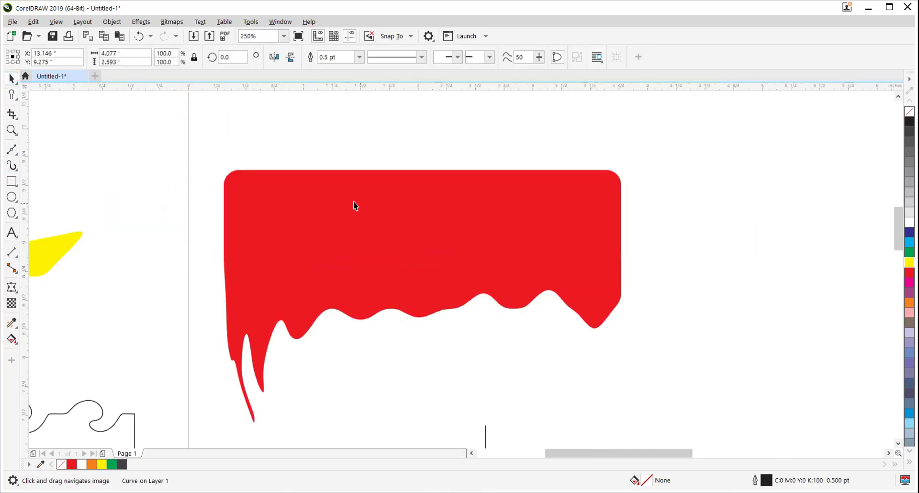
pyautogui.click(353, 201)
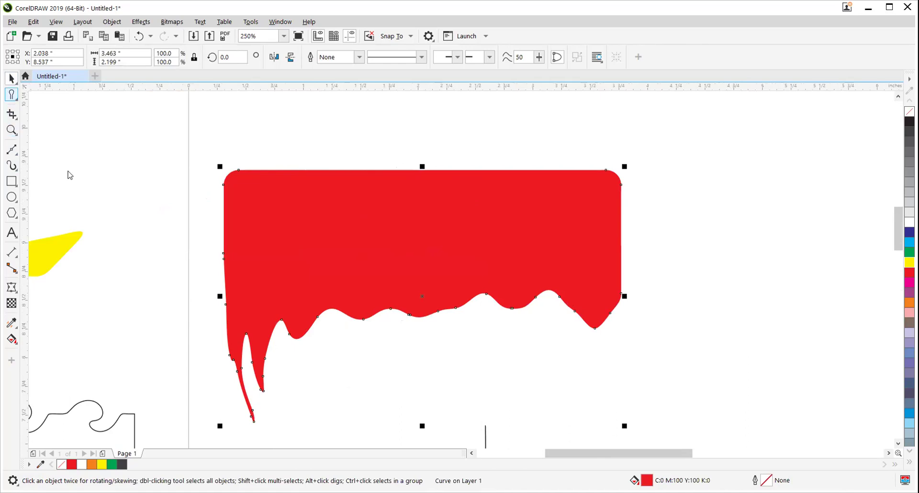
pyautogui.click(49, 173)
pyautogui.click(28, 57)
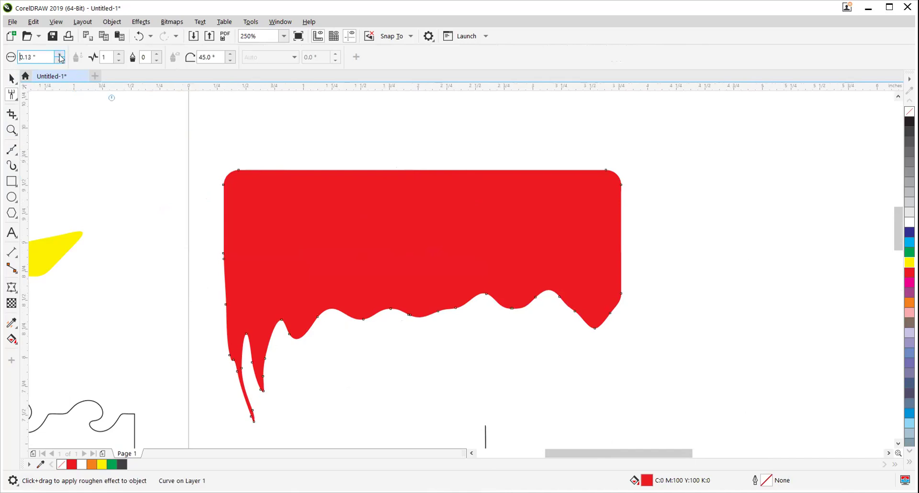
pyautogui.click(109, 56)
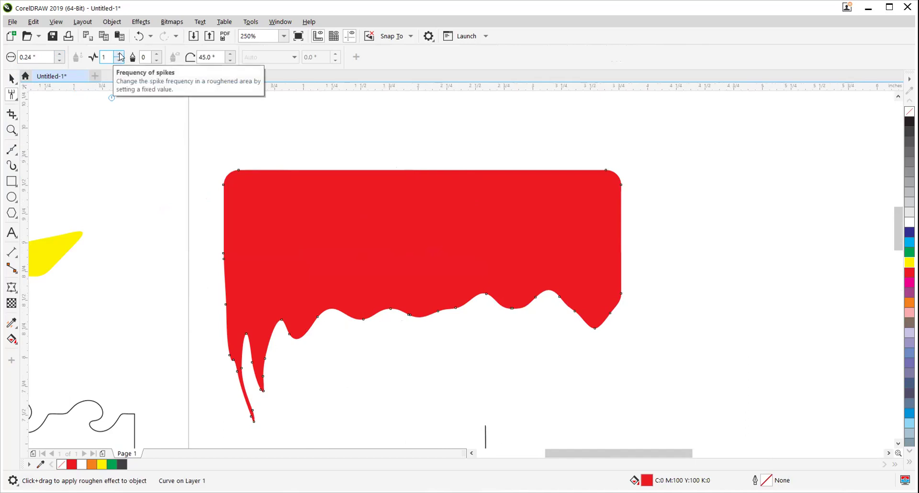
pyautogui.doubleClick(120, 55)
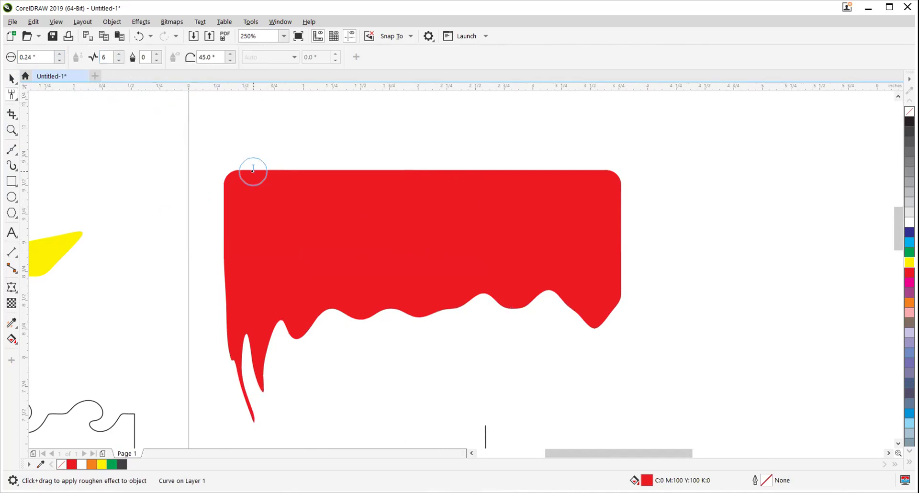
# Roughen the red shape's top edge and left edge into rows of fine spikes
pyautogui.moveTo(254, 170); pyautogui.dragTo(572, 173)
pyautogui.scroll(3, 247, 165)
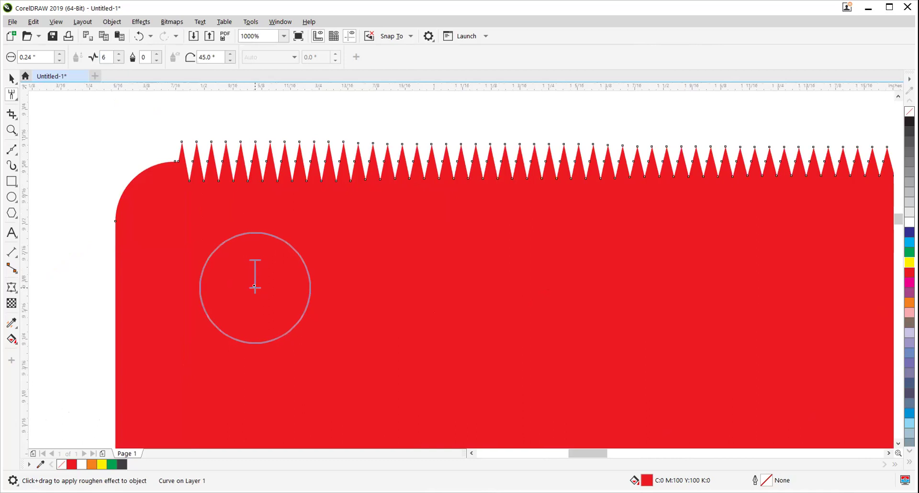
pyautogui.scroll(-2, 230, 211)
pyautogui.moveTo(135, 165)
pyautogui.mouseDown()
pyautogui.moveTo(173, 140)
pyautogui.moveTo(144, 164)
pyautogui.moveTo(146, 383)
pyautogui.mouseUp()
pyautogui.moveTo(212, 344); pyautogui.dragTo(205, 176)
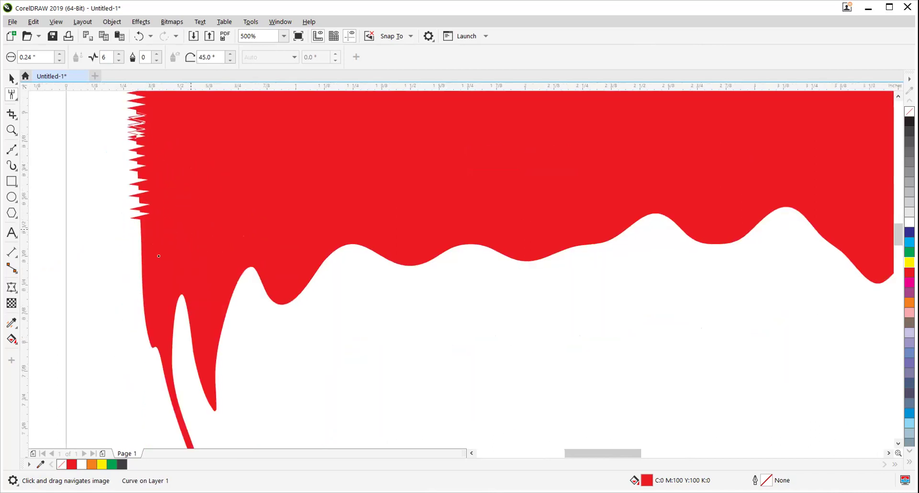
pyautogui.moveTo(145, 240); pyautogui.dragTo(141, 307)
# Roughen the red shape's top-right corner and right edge down to the wavy bottom
pyautogui.scroll(-3, 275, 288)
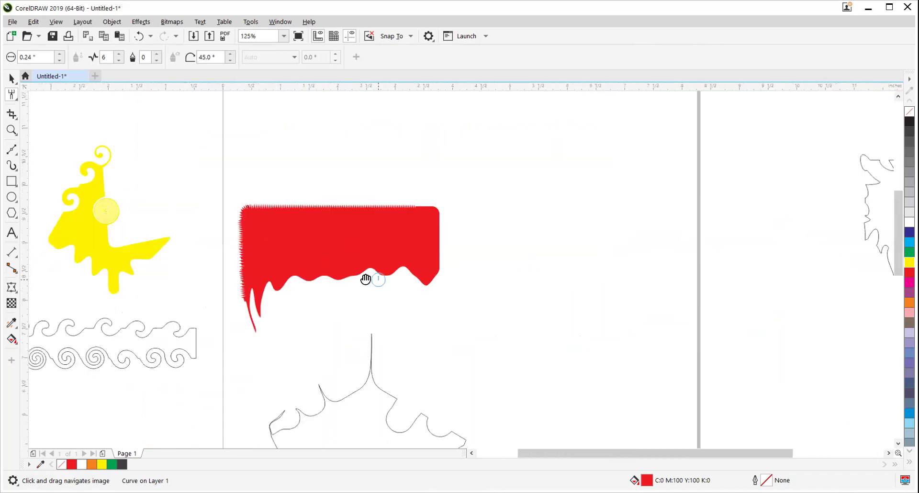
pyautogui.scroll(2, 279, 197)
pyautogui.moveTo(371, 163)
pyautogui.mouseDown()
pyautogui.moveTo(407, 171)
pyautogui.moveTo(399, 311)
pyautogui.mouseUp()
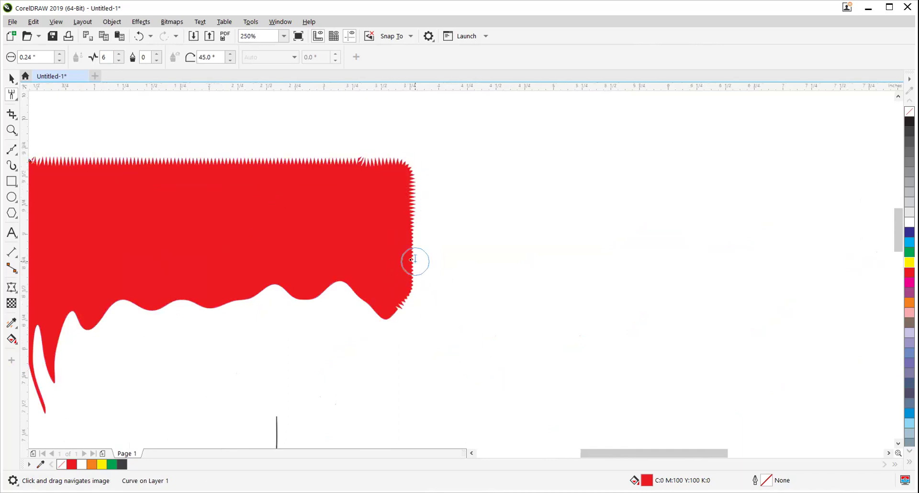
# Add the artistic text "asd" beside the red shape and enlarge it to about 136 pt
pyautogui.press('F8')
pyautogui.click(517, 212)
pyautogui.write('asd')
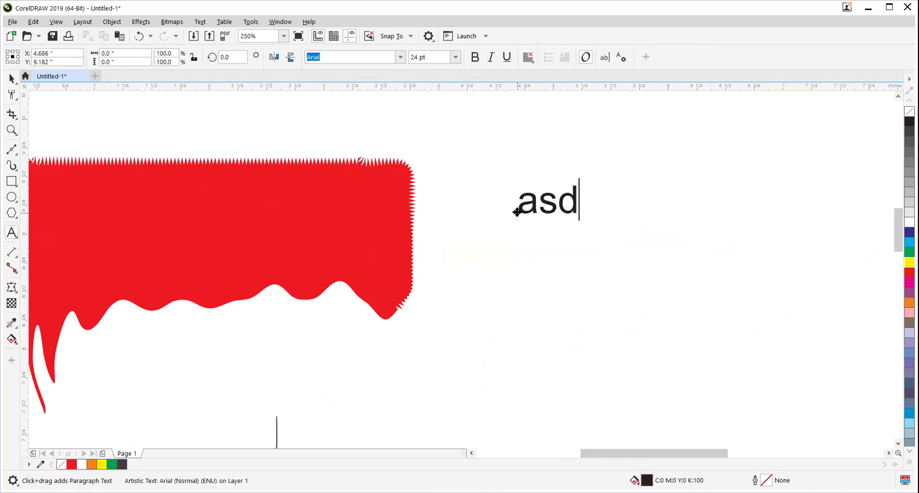
pyautogui.click(11, 78)
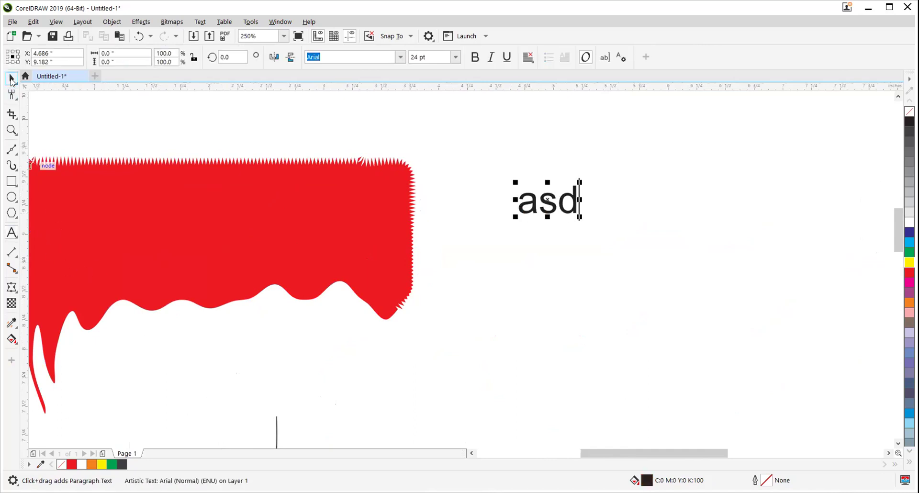
pyautogui.moveTo(580, 217); pyautogui.dragTo(848, 347)
pyautogui.moveTo(615, 292); pyautogui.dragTo(552, 247)
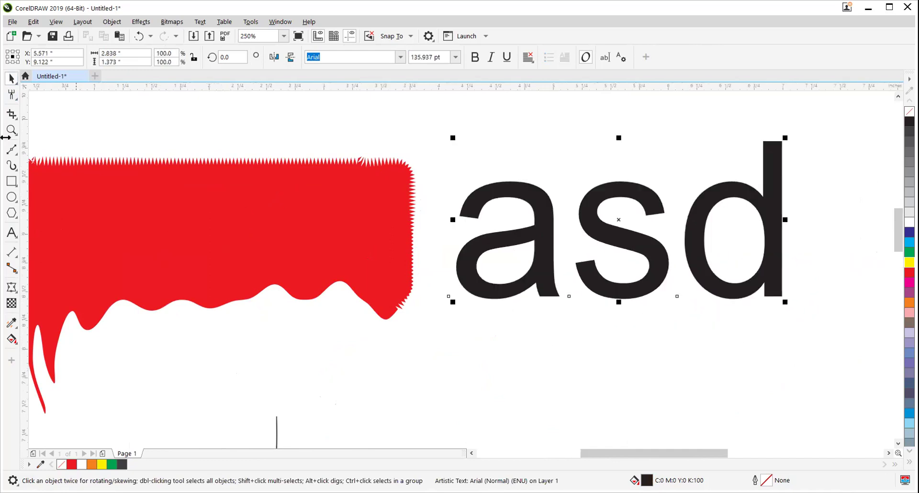
# Roughen the top curve and upper-right shoulder of the letter "a" into spikes with the 0.24 inch nib and frequency 6
pyautogui.click(11, 94)
pyautogui.scroll(2, 462, 191)
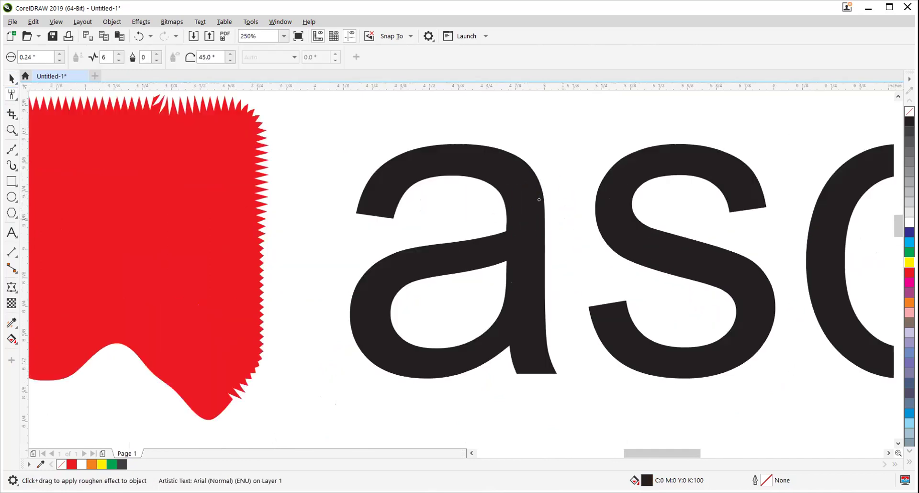
pyautogui.moveTo(453, 145); pyautogui.dragTo(498, 139)
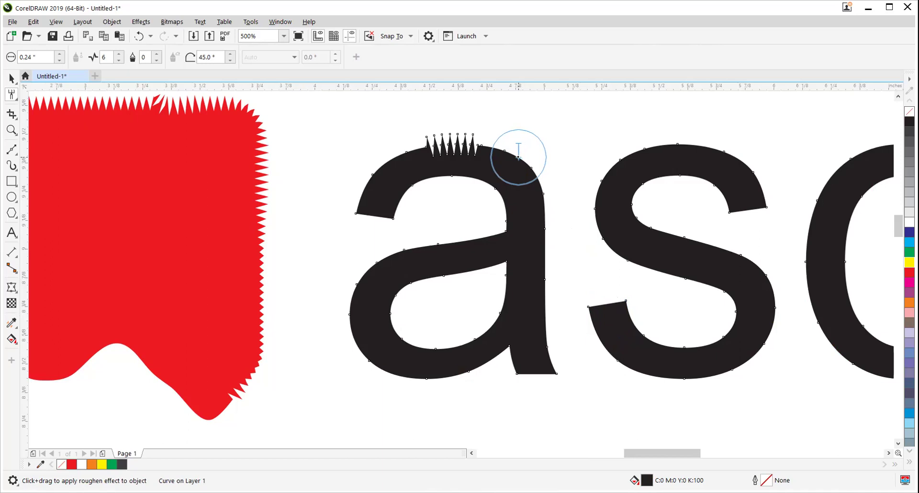
pyautogui.moveTo(507, 152); pyautogui.dragTo(538, 178)
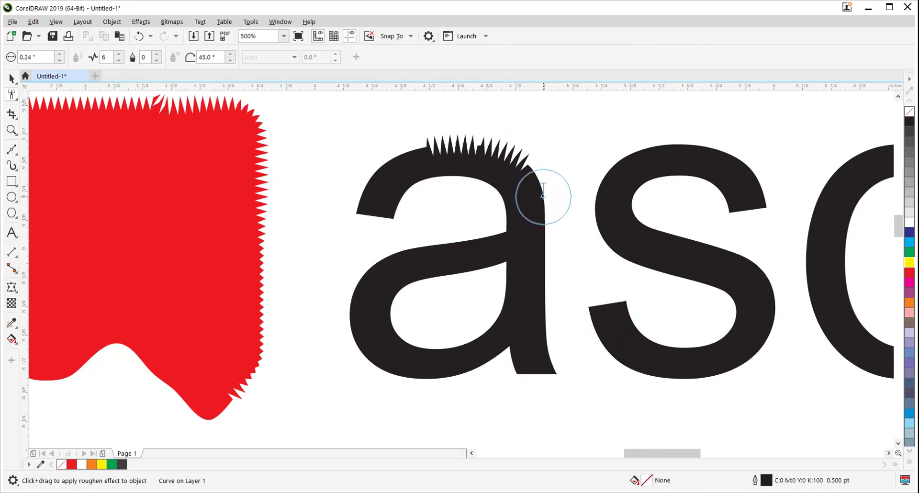
pyautogui.press('Escape')
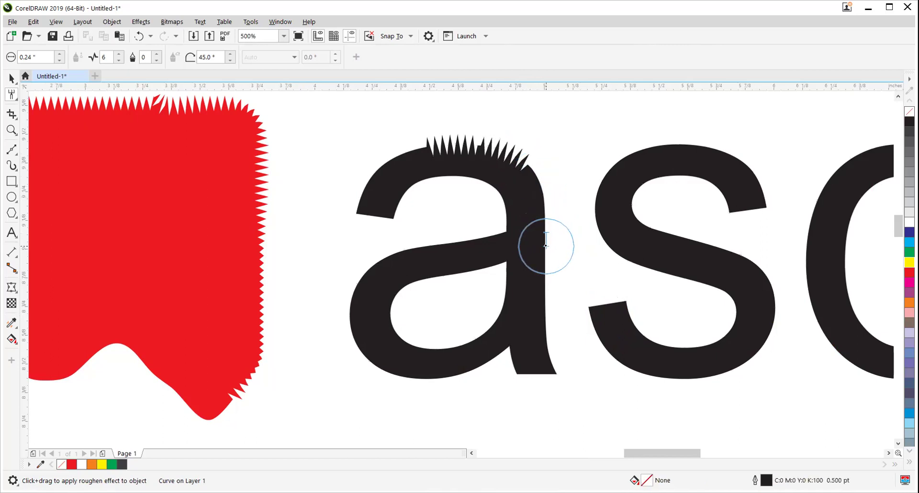
pyautogui.scroll(-2, 554, 296)
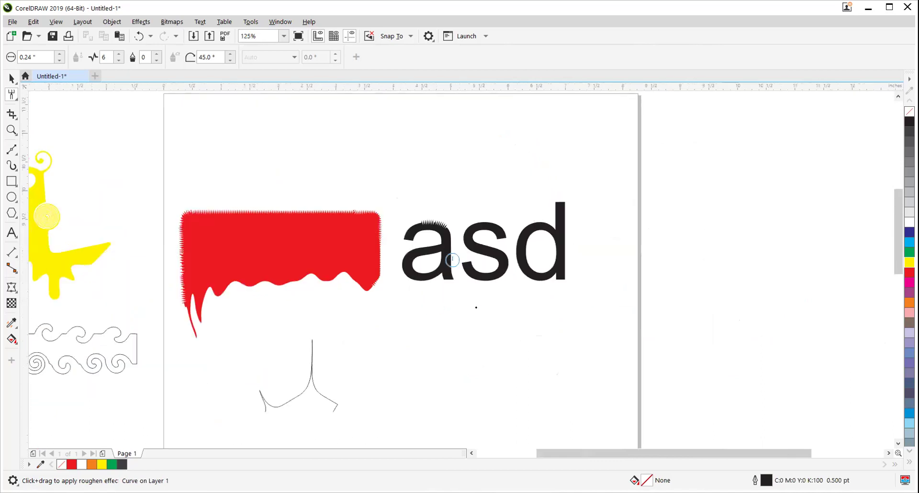
# Roughen the upper-left curve of the "s" and the top end of the "d" stem into spikes
pyautogui.click(12, 79)
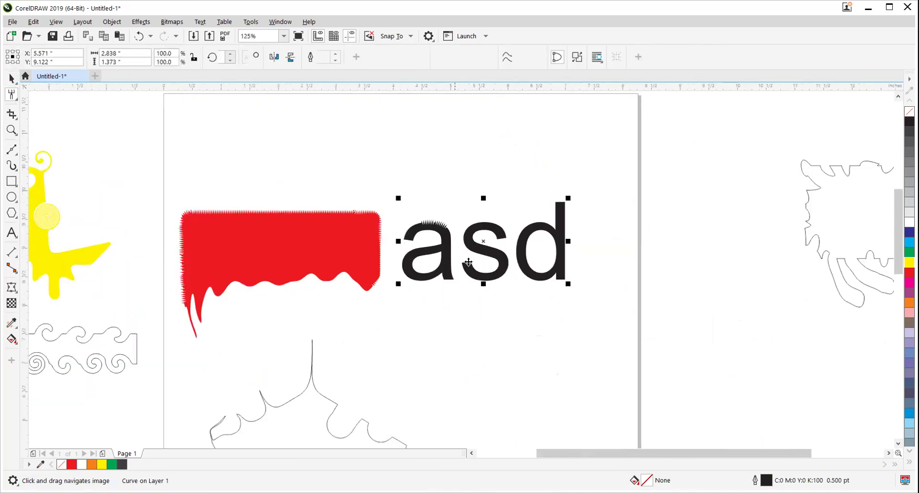
pyautogui.scroll(1, 490, 249)
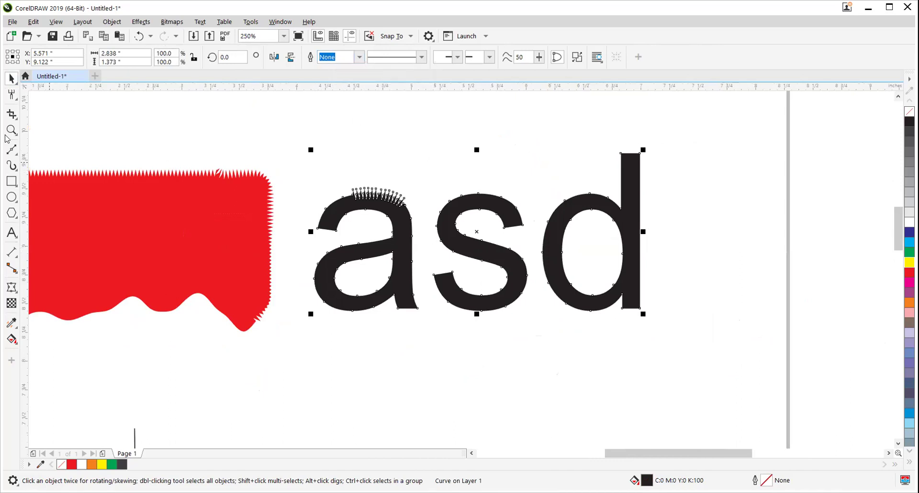
pyautogui.click(11, 94)
pyautogui.moveTo(471, 195)
pyautogui.mouseDown()
pyautogui.moveTo(447, 201)
pyautogui.moveTo(436, 230)
pyautogui.moveTo(441, 247)
pyautogui.mouseUp()
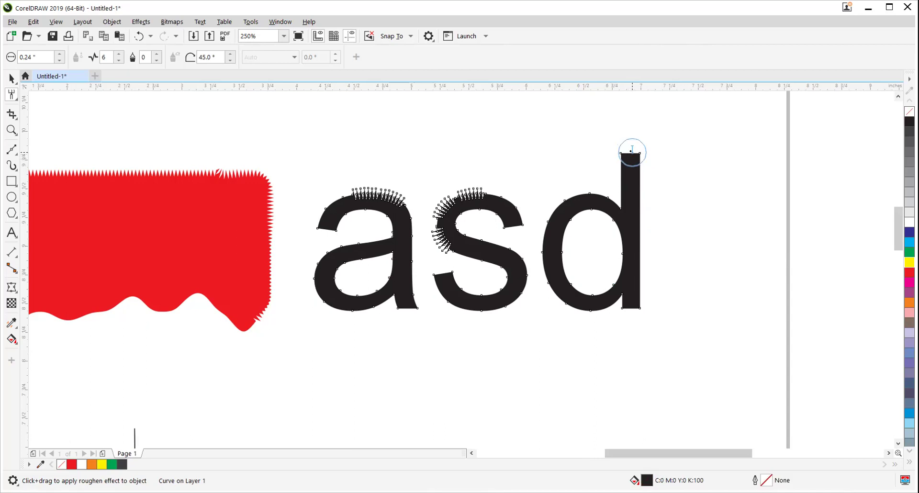
pyautogui.scroll(4, 629, 151)
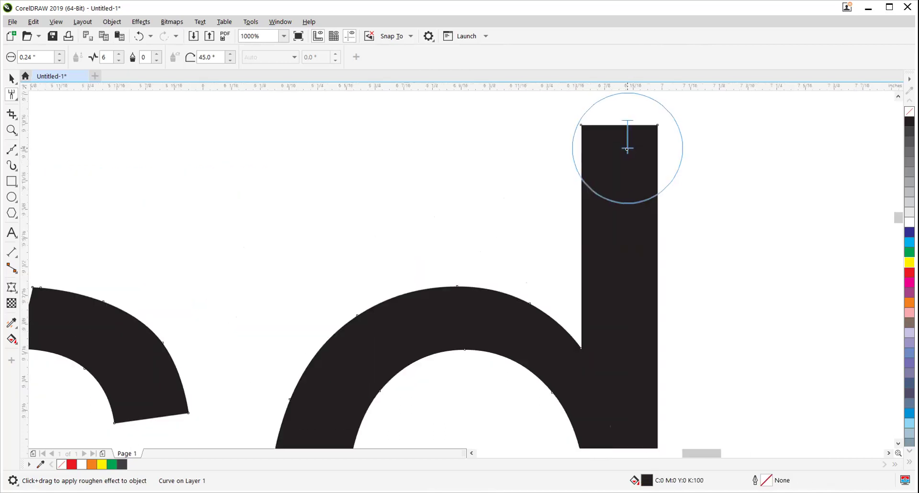
pyautogui.moveTo(624, 128); pyautogui.dragTo(626, 126)
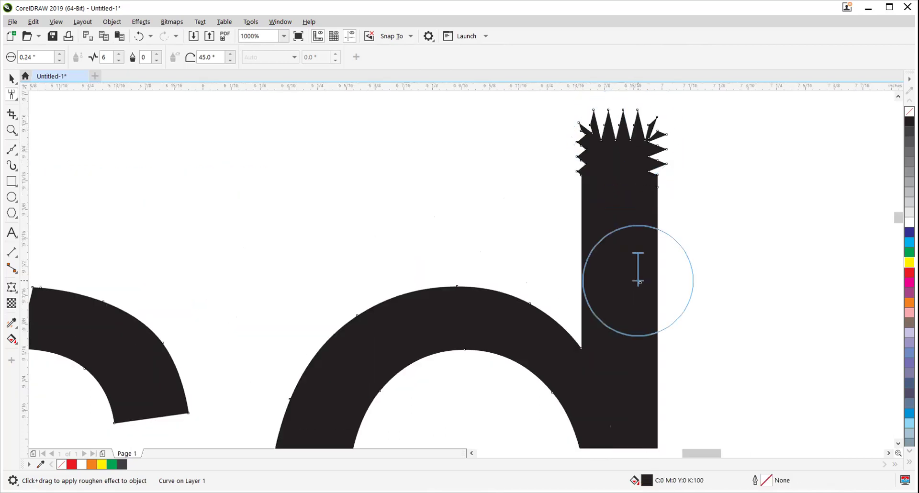
pyautogui.scroll(-4, 636, 281)
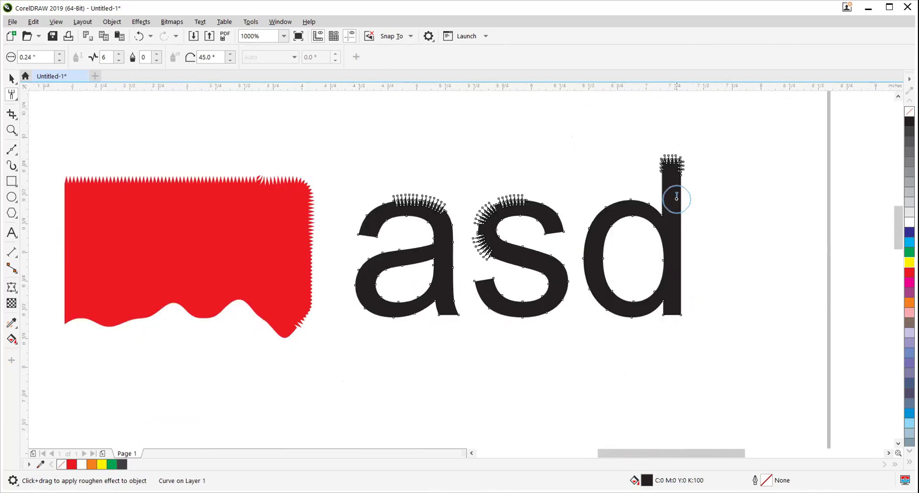
# Set the Roughen spike frequency to 10 and add denser spikes to the middle stroke of the "s"
pyautogui.click(118, 55)
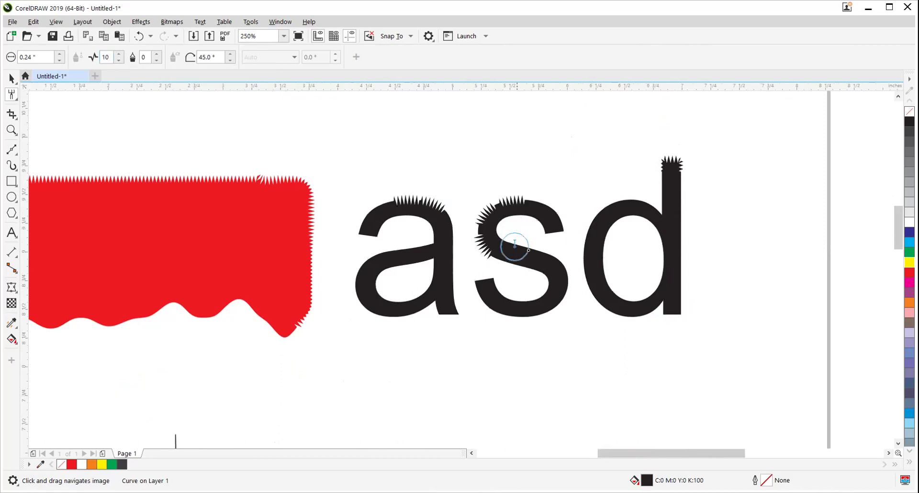
pyautogui.click(534, 248)
pyautogui.scroll(3, 533, 249)
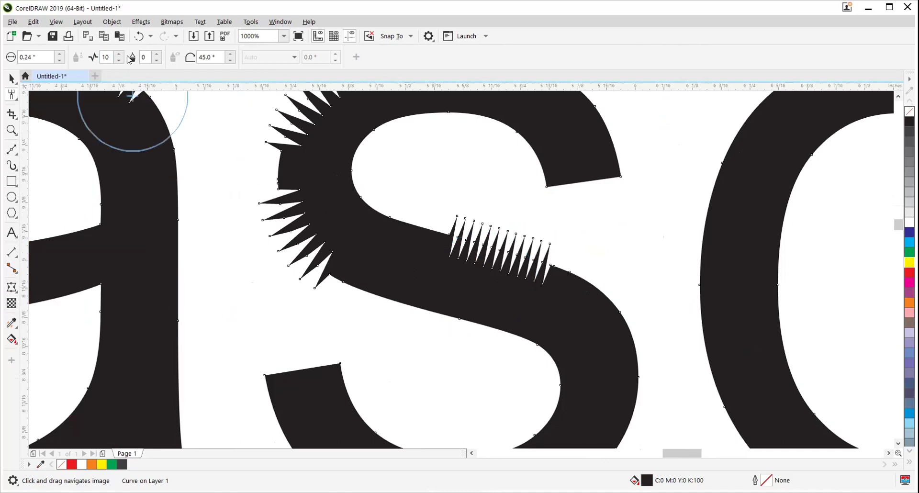
# Set the Roughen dryout to 10 and roughen the upper-right curve and end of the "s"
pyautogui.click(157, 53)
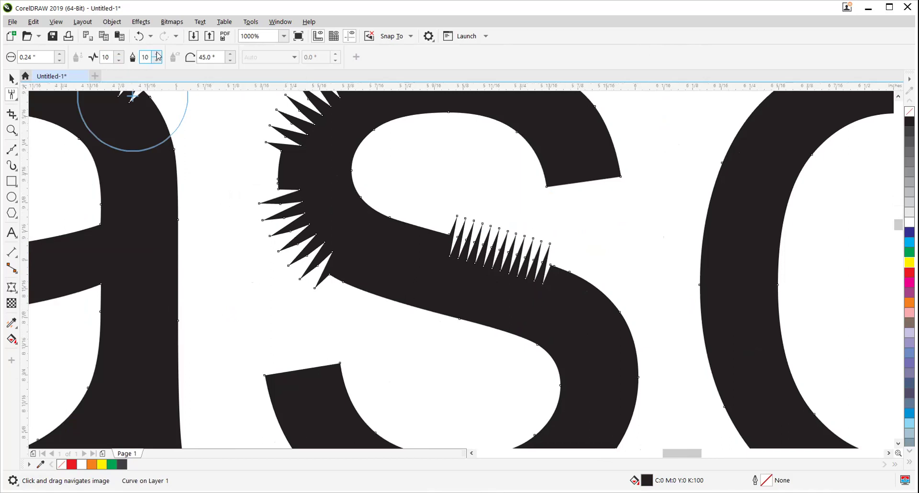
pyautogui.moveTo(622, 127)
pyautogui.mouseDown()
pyautogui.moveTo(606, 136)
pyautogui.moveTo(621, 187)
pyautogui.mouseUp()
pyautogui.scroll(-2, 621, 186)
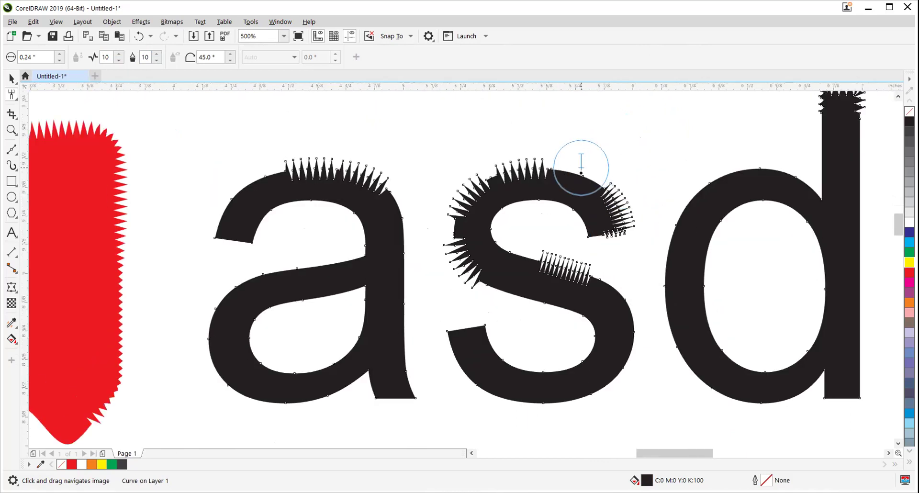
pyautogui.moveTo(569, 174)
pyautogui.mouseDown()
pyautogui.moveTo(616, 205)
pyautogui.moveTo(566, 164)
pyautogui.moveTo(598, 212)
pyautogui.mouseUp()
pyautogui.scroll(-1, 448, 174)
pyautogui.moveTo(448, 174); pyautogui.dragTo(567, 194)
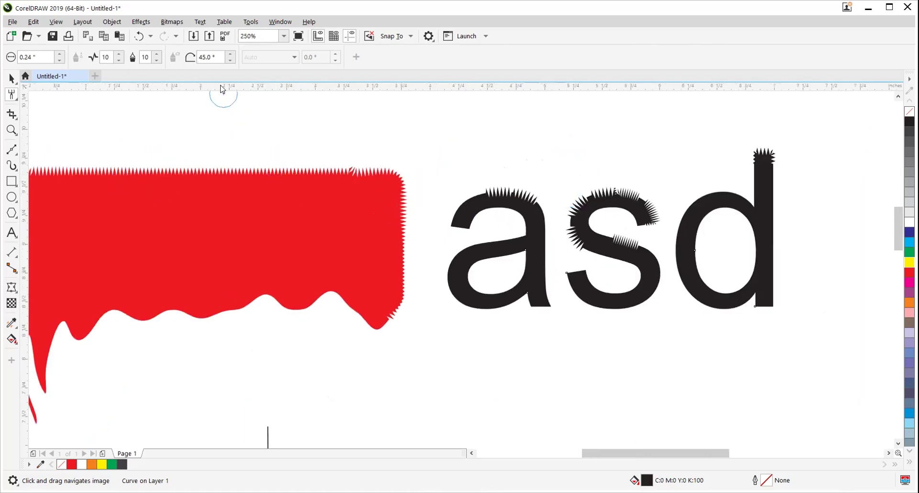
# Set the Roughen tilt to 75° and roughen the remaining outer edge of the "a" into short spikes
pyautogui.doubleClick(208, 56)
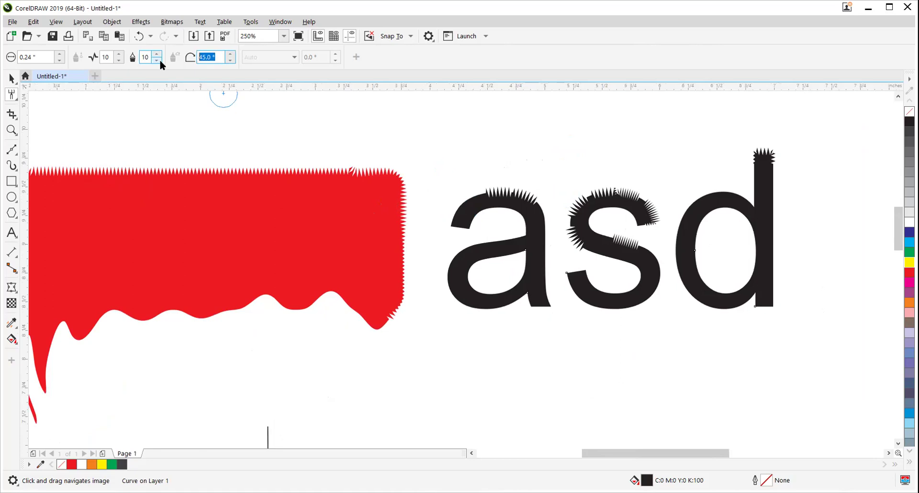
pyautogui.write('75')
pyautogui.press('Return')
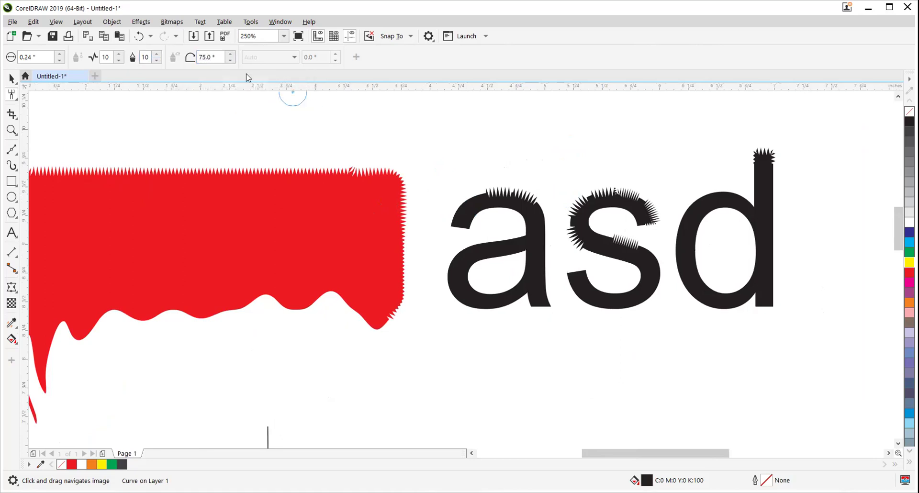
pyautogui.scroll(2, 499, 239)
pyautogui.click(335, 123)
pyautogui.scroll(-1, 338, 131)
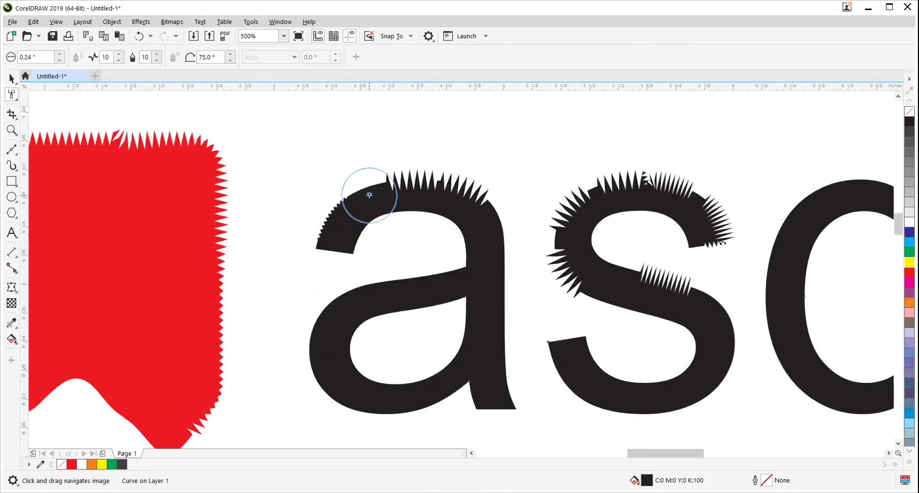
pyautogui.scroll(1, 505, 215)
pyautogui.moveTo(498, 225); pyautogui.dragTo(508, 293)
pyautogui.moveTo(484, 352); pyautogui.dragTo(538, 146)
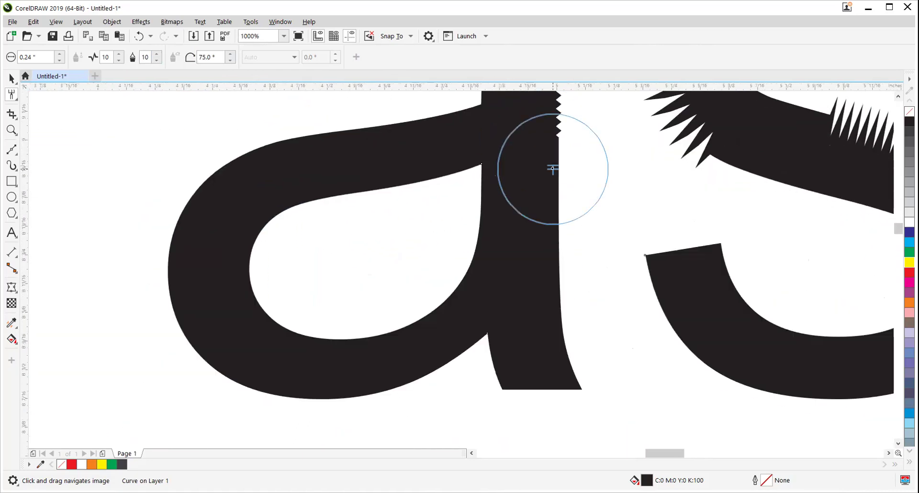
pyautogui.moveTo(548, 190)
pyautogui.mouseDown()
pyautogui.moveTo(563, 255)
pyautogui.moveTo(427, 275)
pyautogui.moveTo(293, 116)
pyautogui.moveTo(401, 264)
pyautogui.mouseUp()
pyautogui.scroll(-3, 354, 312)
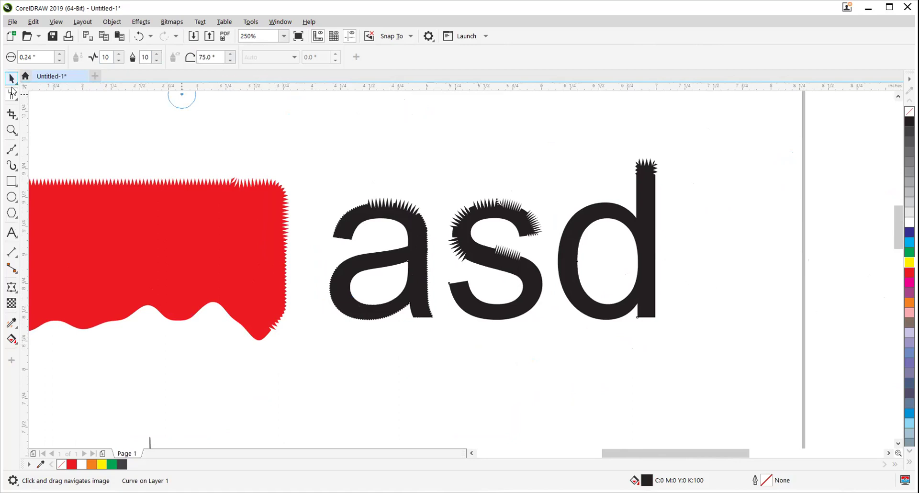
pyautogui.click(11, 81)
pyautogui.click(17, 99)
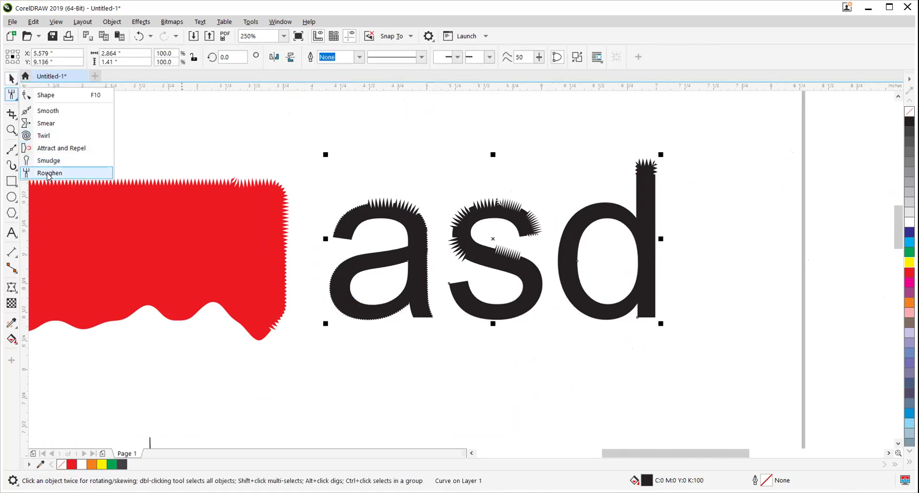
pyautogui.click(11, 81)
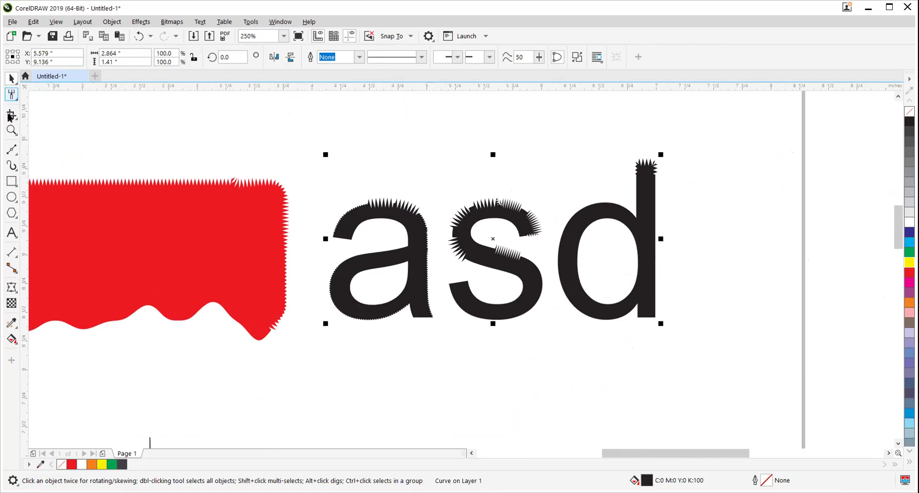
pyautogui.click(13, 165)
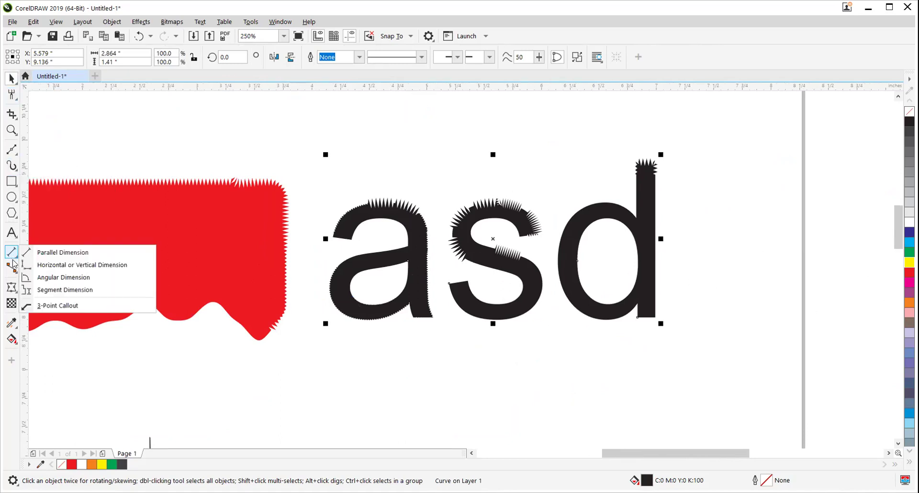
pyautogui.moveTo(14, 289)
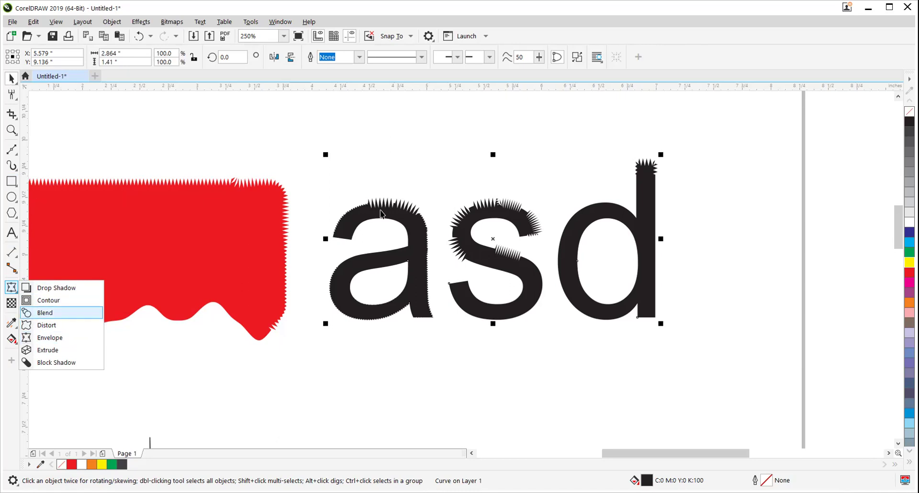
# Move the pointed outline shape from the page to the empty area right of it, below the other distorted outline
pyautogui.click(484, 159)
pyautogui.scroll(-2, 484, 159)
pyautogui.moveTo(570, 115); pyautogui.dragTo(652, 70)
pyautogui.moveTo(562, 205); pyautogui.dragTo(396, 250)
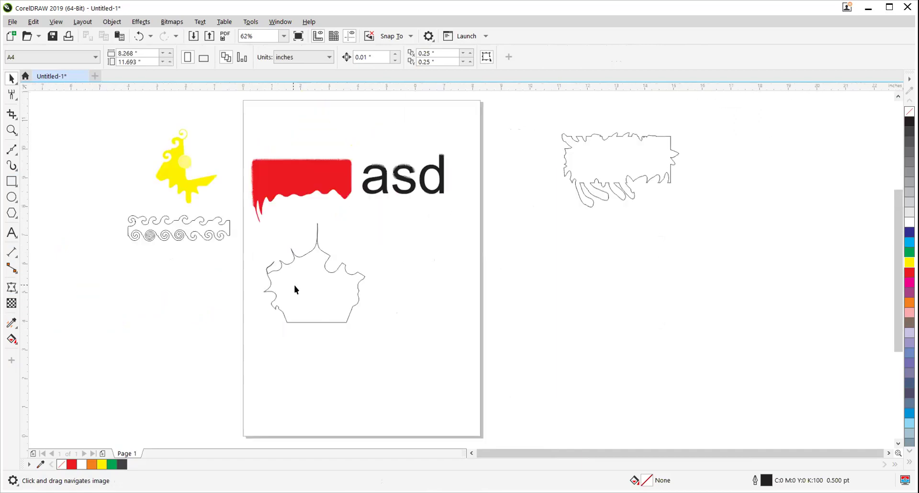
pyautogui.press('space')
pyautogui.moveTo(305, 280); pyautogui.dragTo(716, 243)
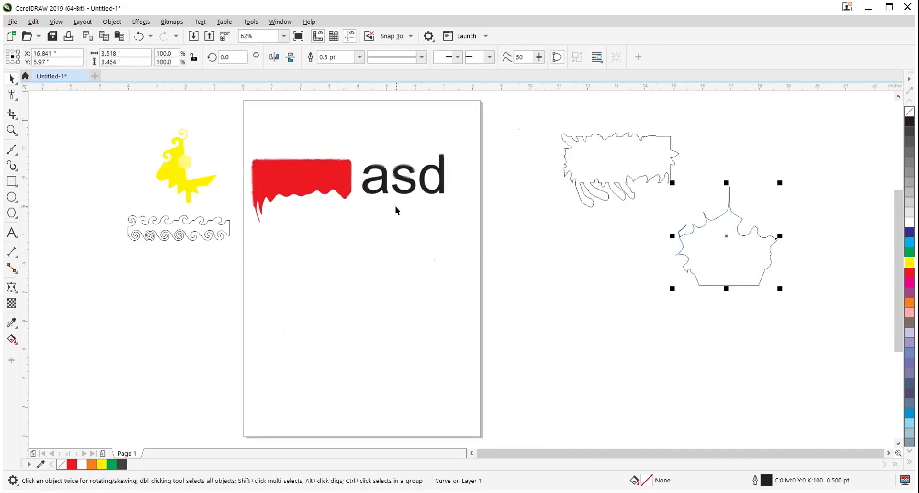
# Add the artistic text "SCOPE COMPUTERS" in the cleared middle of the page
pyautogui.click(10, 234)
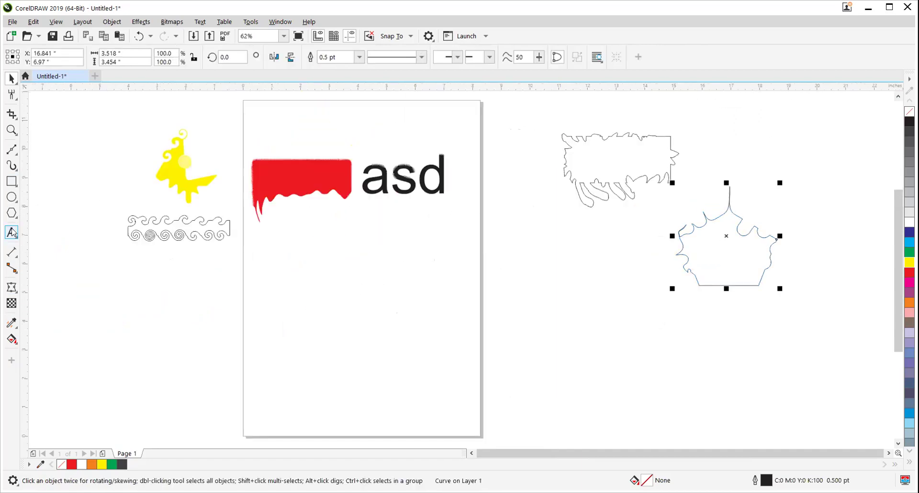
pyautogui.click(294, 282)
pyautogui.write('SCOPE CO')
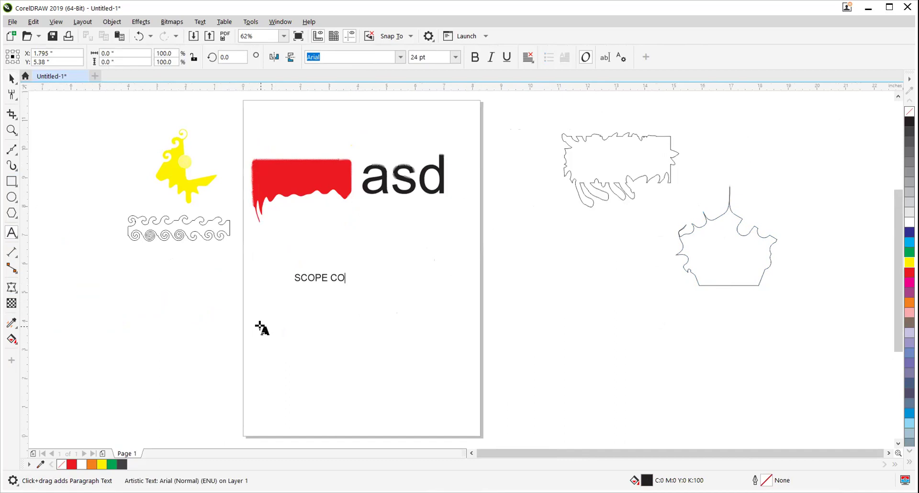
pyautogui.write(',PUTERS')
# Make the "SCOPE COMPUTERS" text bold, enlarge it to about 82 pt and place it across the lower part of the page
pyautogui.click(11, 78)
pyautogui.click(475, 57)
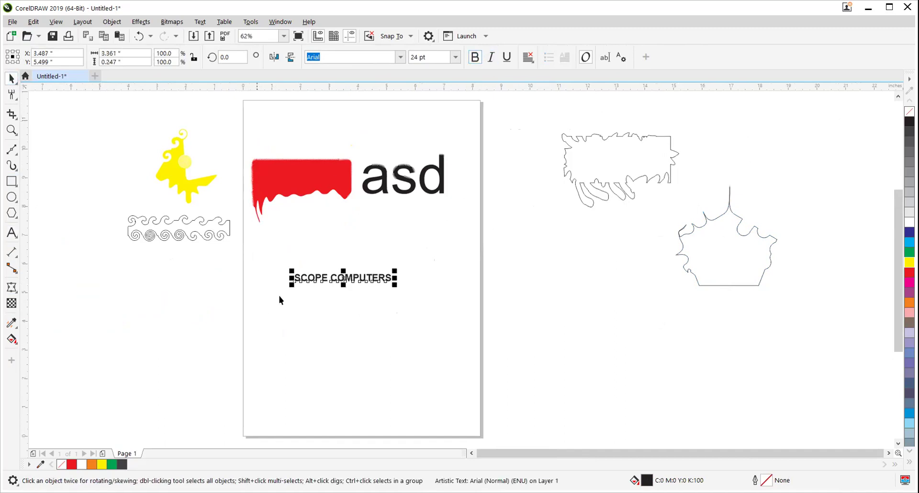
pyautogui.moveTo(291, 284); pyautogui.dragTo(58, 401)
pyautogui.moveTo(216, 294); pyautogui.dragTo(358, 349)
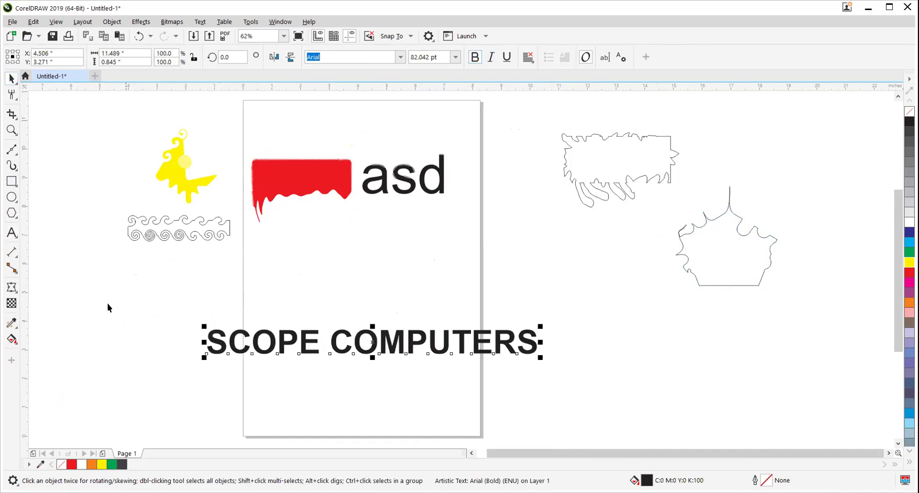
# Apply the Circular envelope preset to the "SCOPE COMPUTERS" text
pyautogui.click(7, 289)
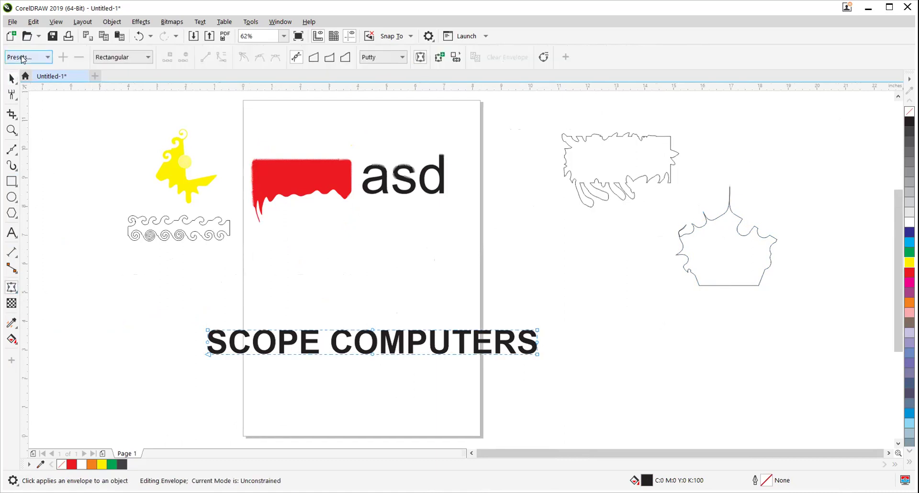
pyautogui.click(14, 61)
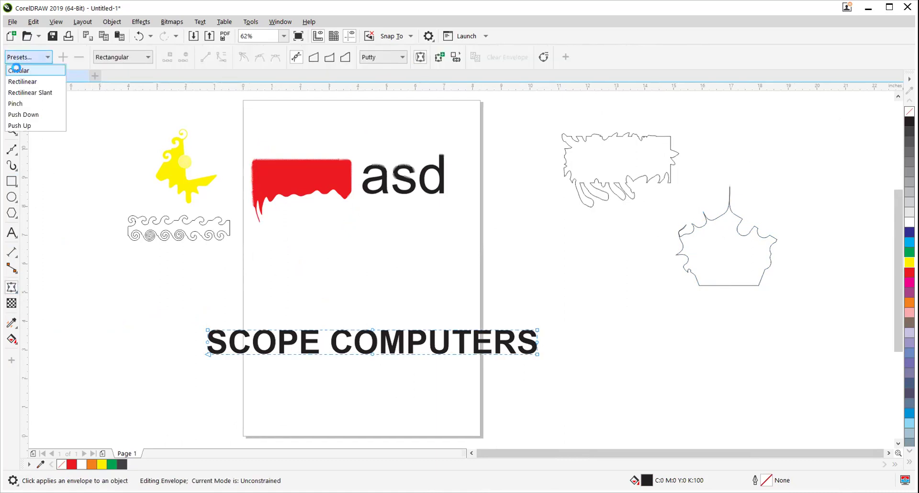
pyautogui.click(18, 72)
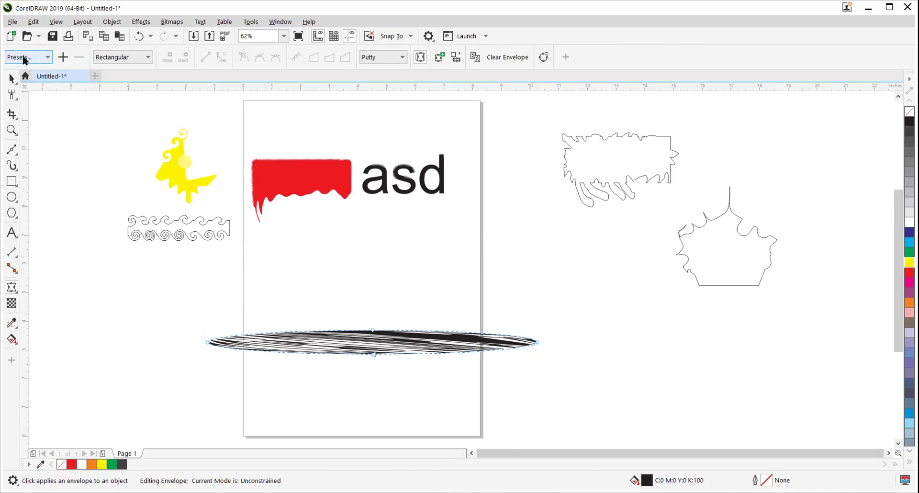
# Look through the other envelope presets and undo the Circular envelope on the text
pyautogui.click(24, 58)
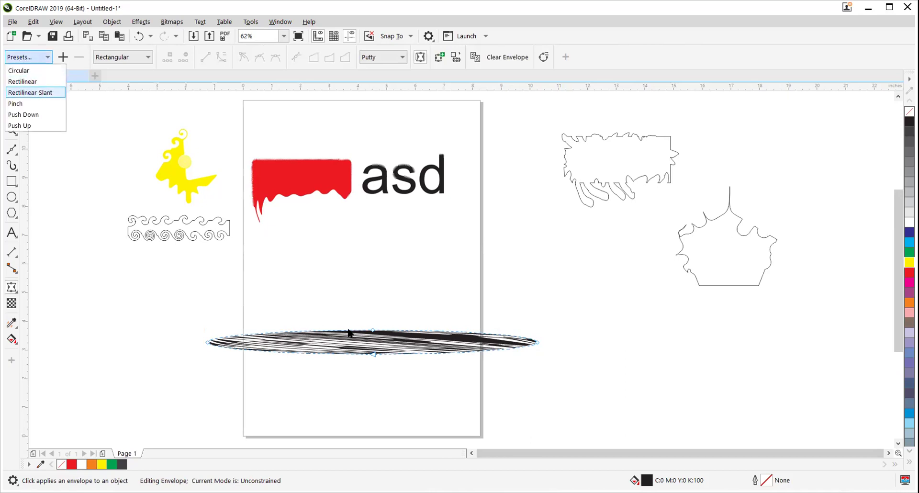
pyautogui.press('Down')
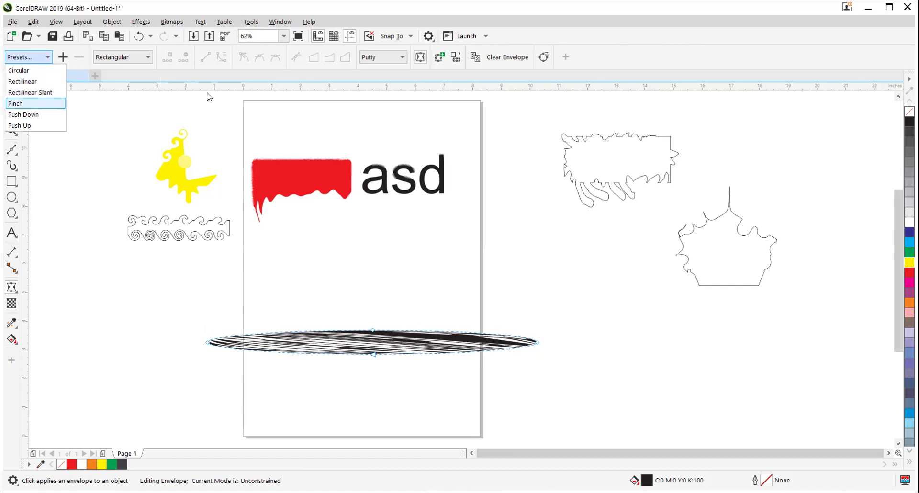
pyautogui.click(109, 244)
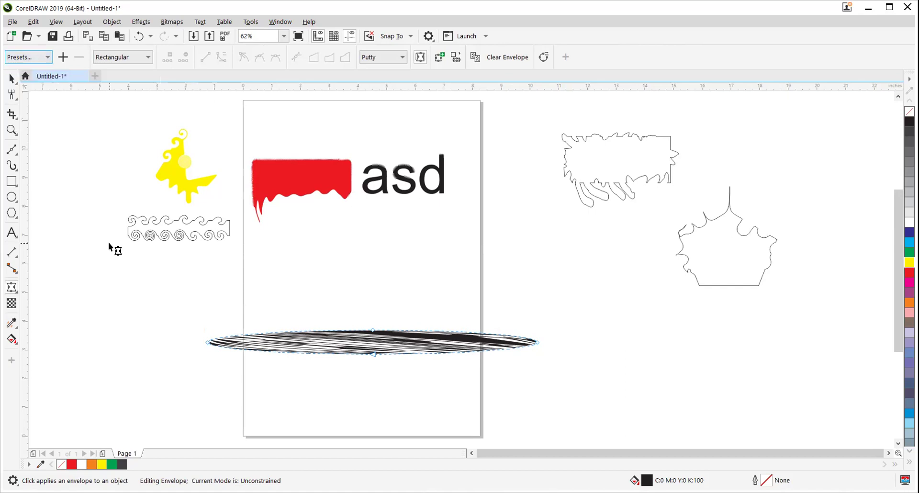
pyautogui.click(10, 79)
pyautogui.hotkey('ctrl', 'z')
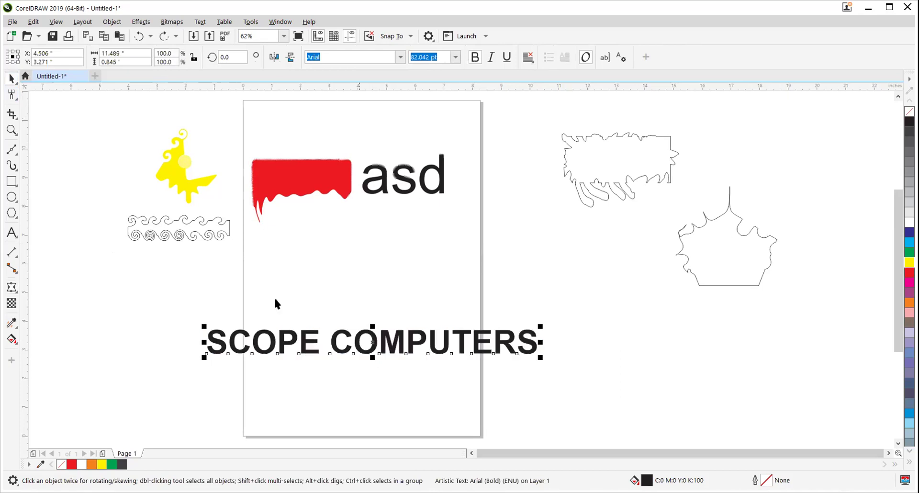
# Apply the Rectilinear envelope preset to the "SCOPE COMPUTERS" text and replace it with Rectilinear Slant
pyautogui.click(12, 287)
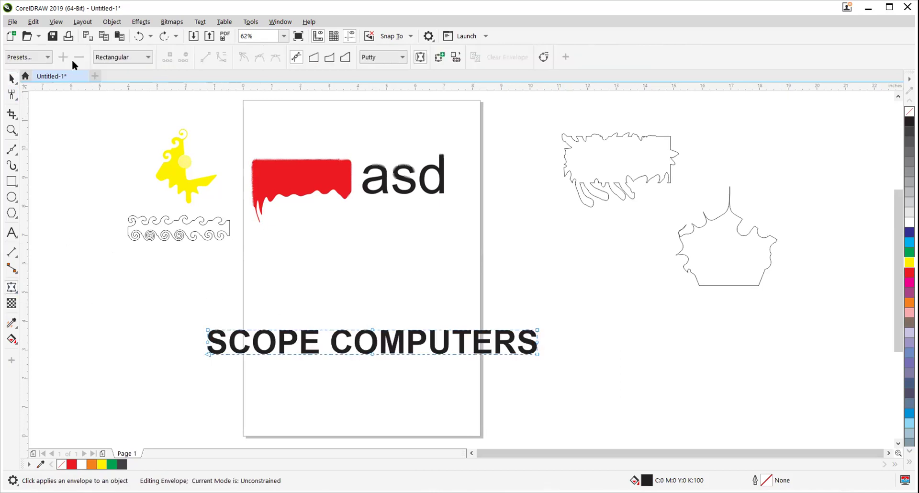
pyautogui.click(37, 83)
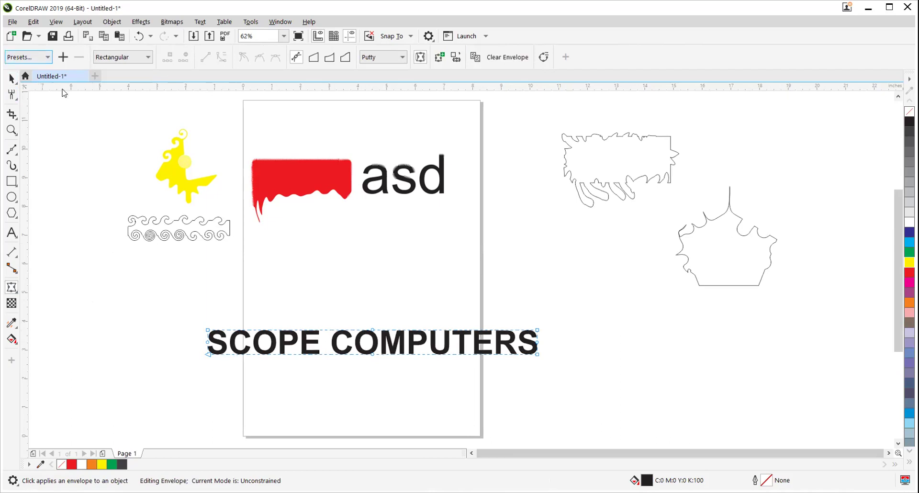
pyautogui.click(47, 57)
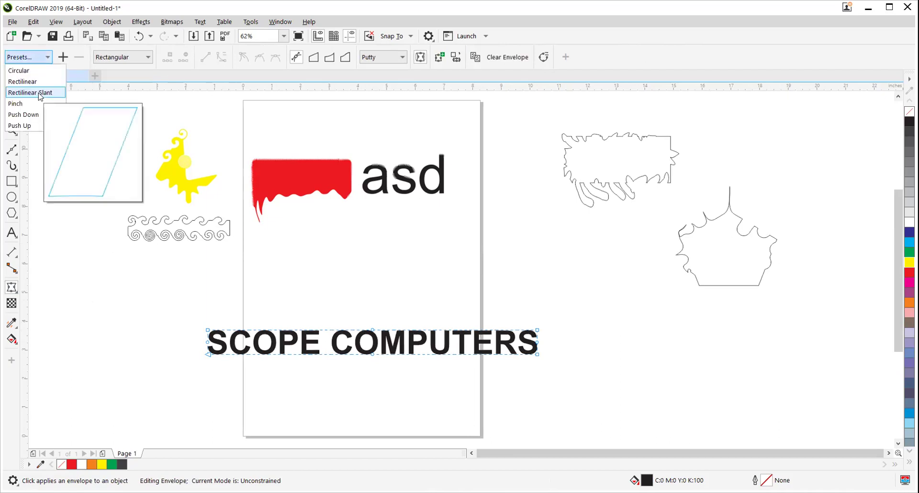
pyautogui.click(46, 90)
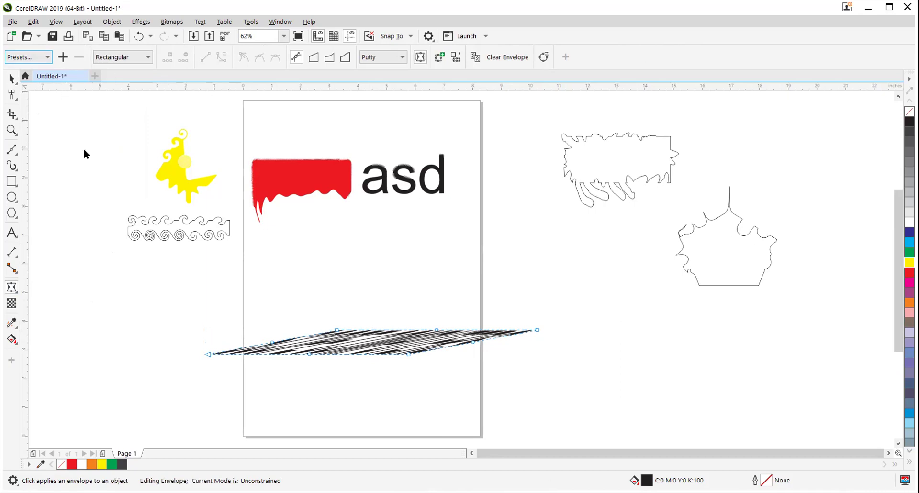
# Clear the Rectilinear Slant envelope from the "SCOPE COMPUTERS" text
pyautogui.click(12, 79)
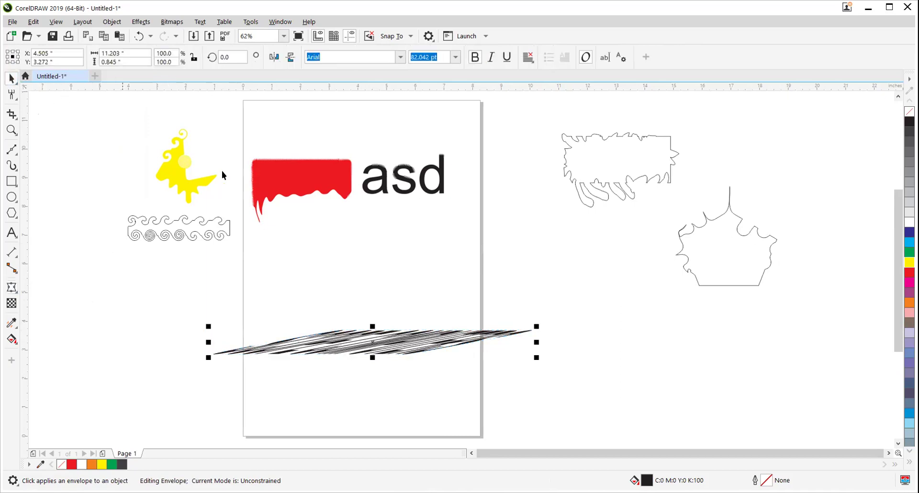
pyautogui.click(17, 287)
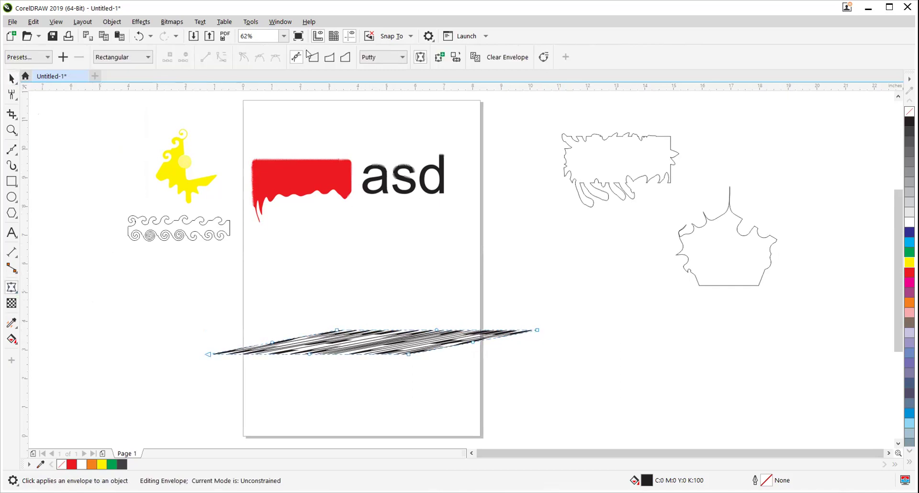
pyautogui.click(517, 57)
# Flare the end of "COMPUTERS" by pulling its unconstrained envelope corners apart vertically, and try bulging the end edge outward
pyautogui.moveTo(346, 295); pyautogui.dragTo(311, 175)
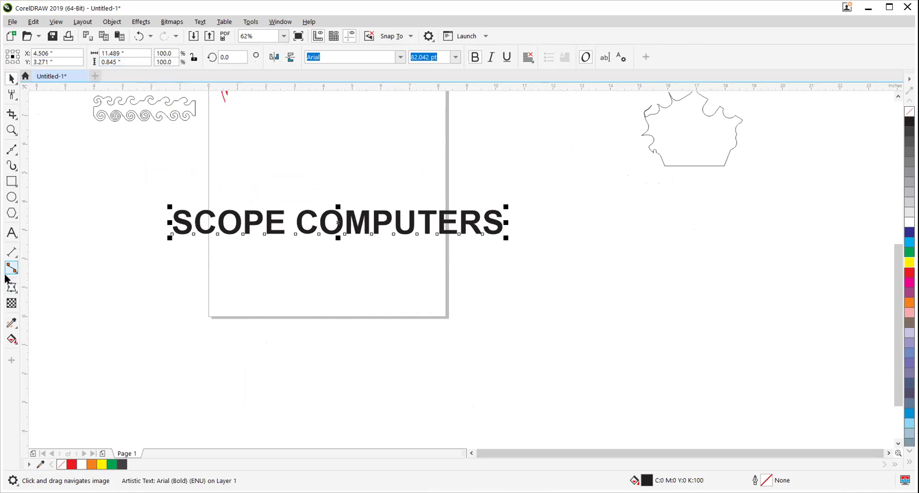
pyautogui.click(12, 287)
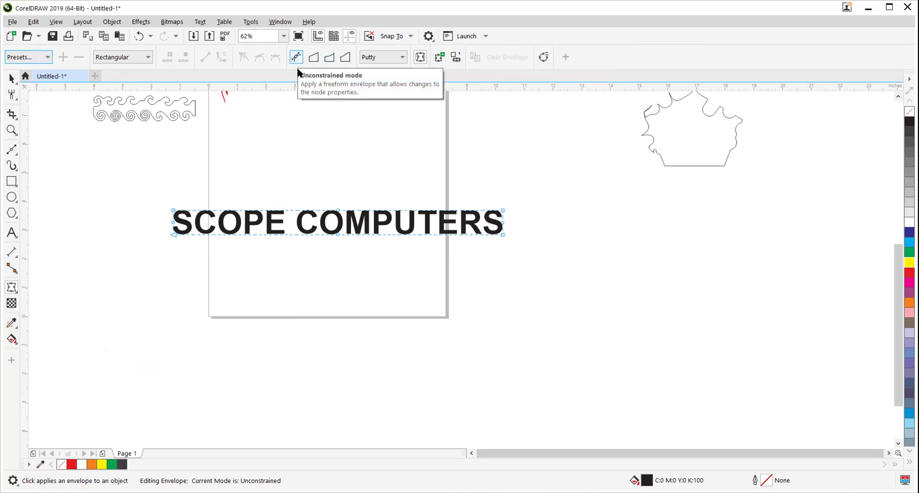
pyautogui.moveTo(501, 235); pyautogui.dragTo(500, 341)
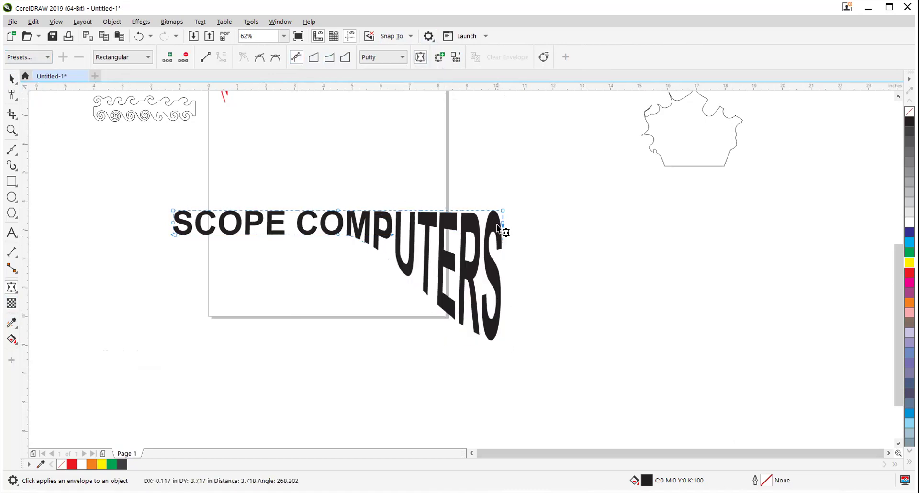
pyautogui.moveTo(503, 211); pyautogui.dragTo(501, 133)
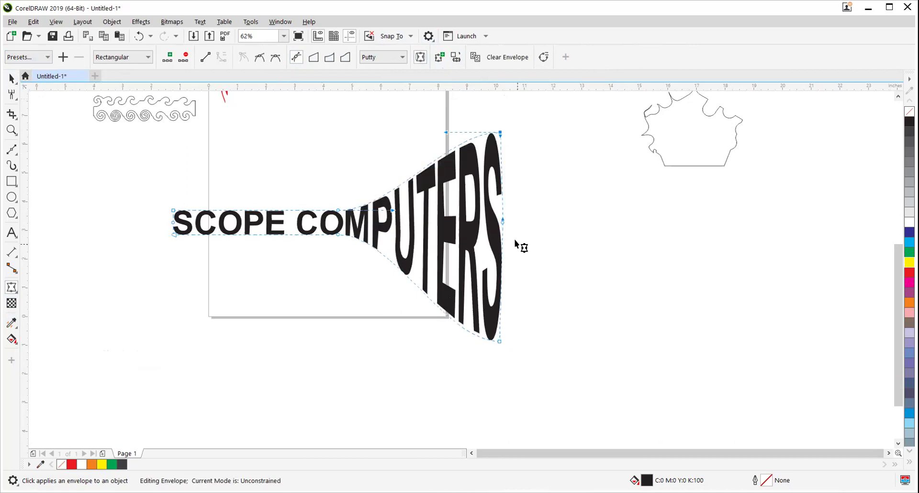
pyautogui.moveTo(503, 224); pyautogui.dragTo(538, 231)
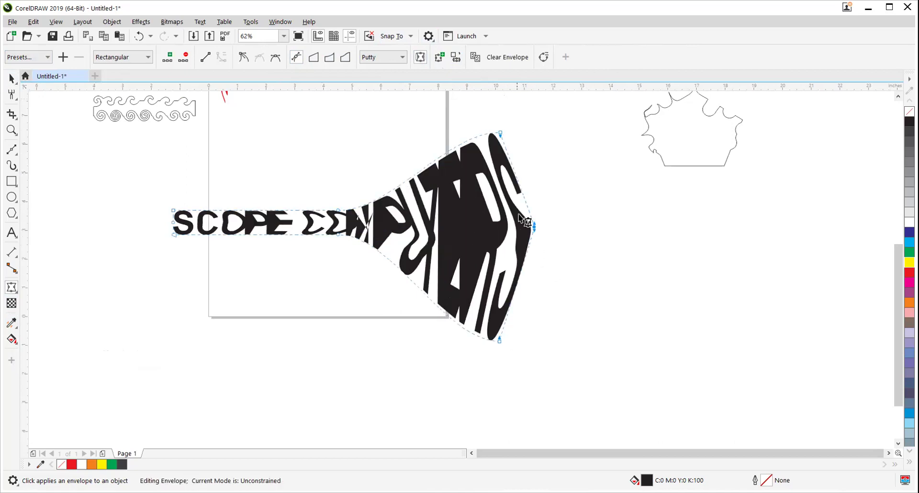
pyautogui.hotkey('ctrl', 'z')
# Pull both corner nodes at the text's flared end slightly outward and bend the adjoining envelope edges inward with their handles
pyautogui.moveTo(501, 134); pyautogui.dragTo(516, 130)
pyautogui.moveTo(461, 129); pyautogui.dragTo(456, 210)
pyautogui.moveTo(501, 342); pyautogui.dragTo(516, 352)
pyautogui.moveTo(452, 274); pyautogui.dragTo(454, 301)
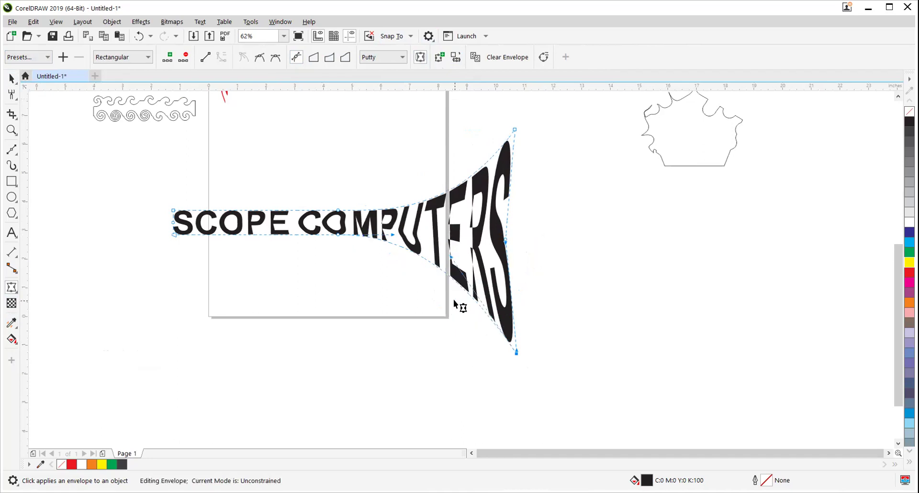
# Lower the middle nodes of the envelope's lower and upper edges to make the text dip, then clear the envelope
pyautogui.moveTo(338, 234); pyautogui.dragTo(334, 274)
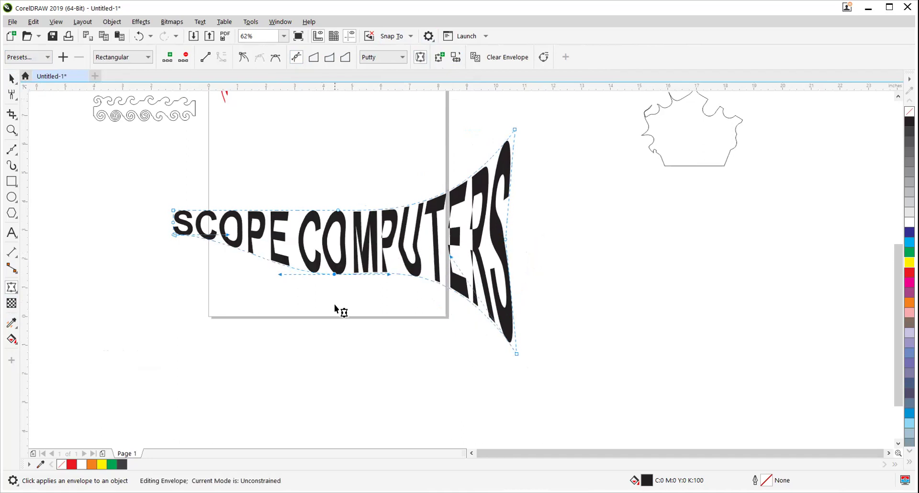
pyautogui.moveTo(339, 211); pyautogui.dragTo(335, 239)
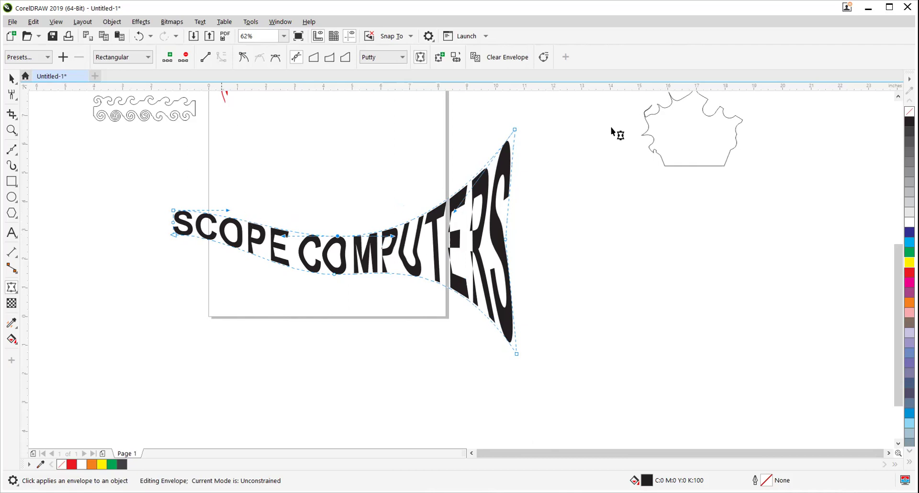
pyautogui.click(508, 58)
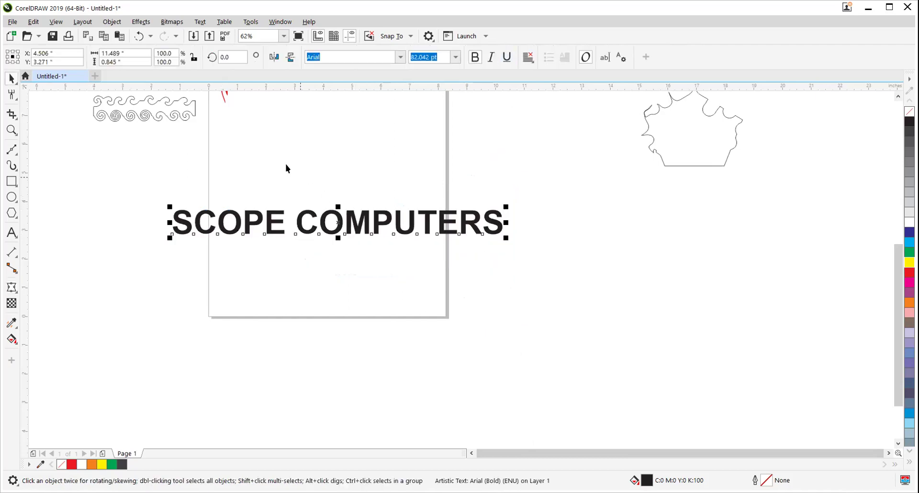
# Shape the "SCOPE COMPUTERS" text into a wedge widening toward the final S with a Straight Line mode envelope
pyautogui.click(12, 288)
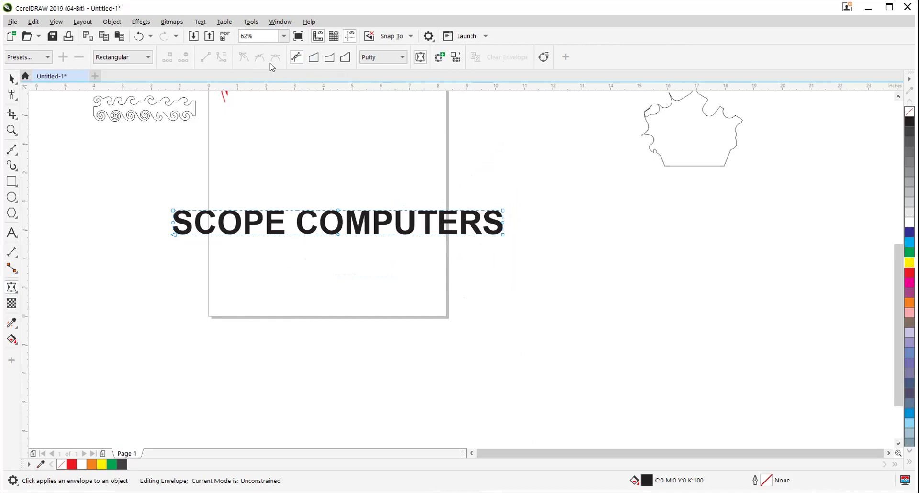
pyautogui.click(315, 61)
pyautogui.moveTo(503, 235); pyautogui.dragTo(496, 414)
pyautogui.moveTo(503, 211); pyautogui.dragTo(503, 109)
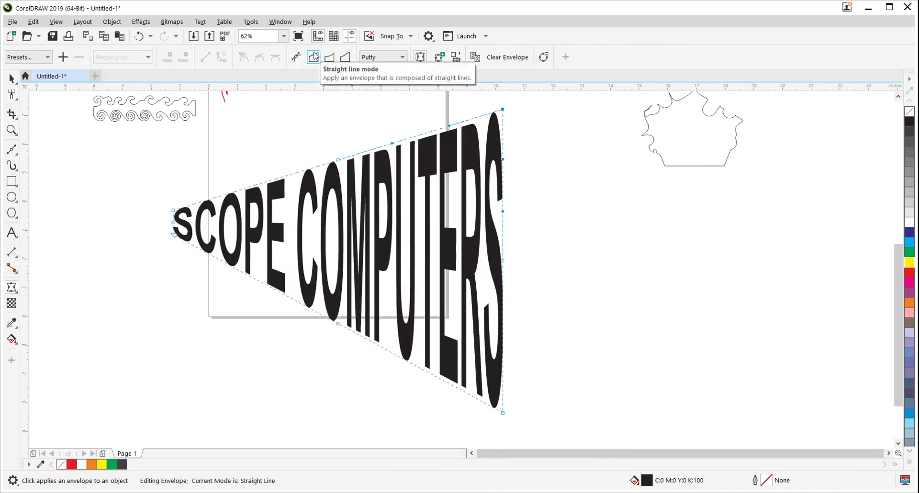
pyautogui.click(12, 78)
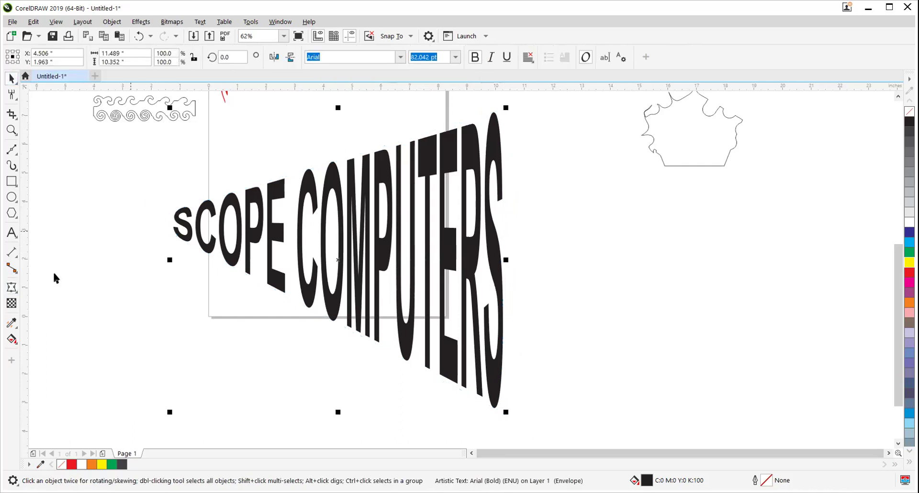
# Draw a narrow upright ellipse about 0.77 by 1.95 inches just before the first S of the text
pyautogui.press('F7')
pyautogui.press('space')
pyautogui.click(11, 197)
pyautogui.moveTo(152, 198); pyautogui.dragTo(174, 254)
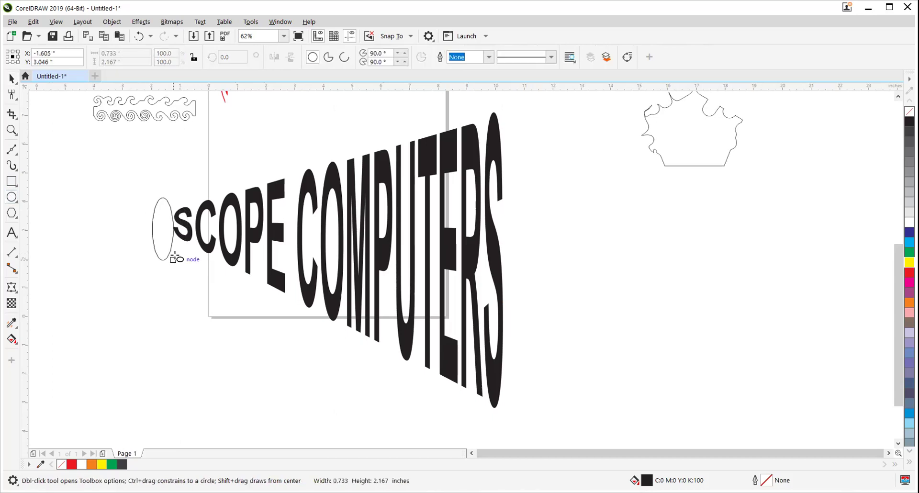
pyautogui.press('space')
pyautogui.click(163, 225)
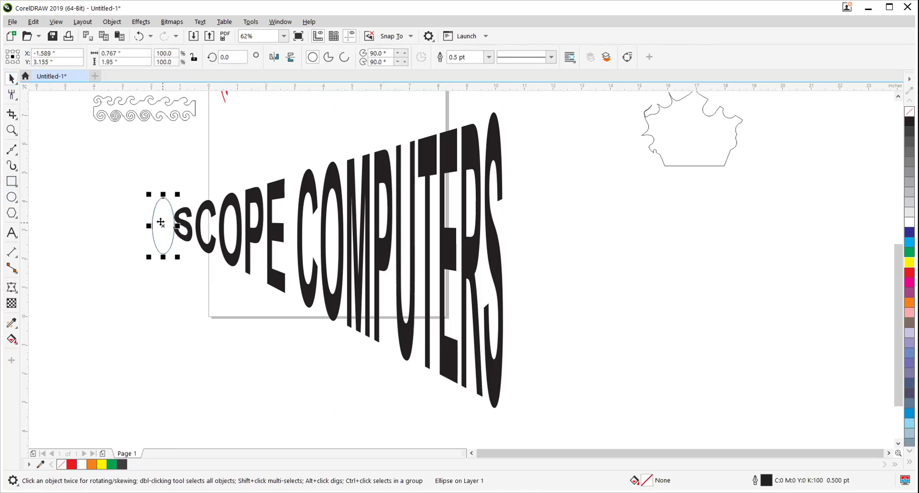
# Nudge the ellipse away from the S and draw a rectangle about 4.1 by 1.93 inches extending left from its middle
pyautogui.scroll(2, 161, 222)
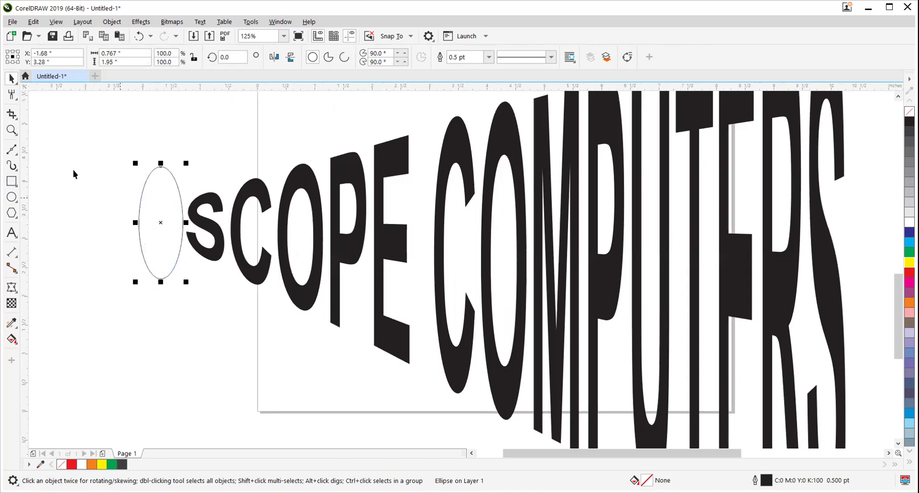
pyautogui.click(12, 150)
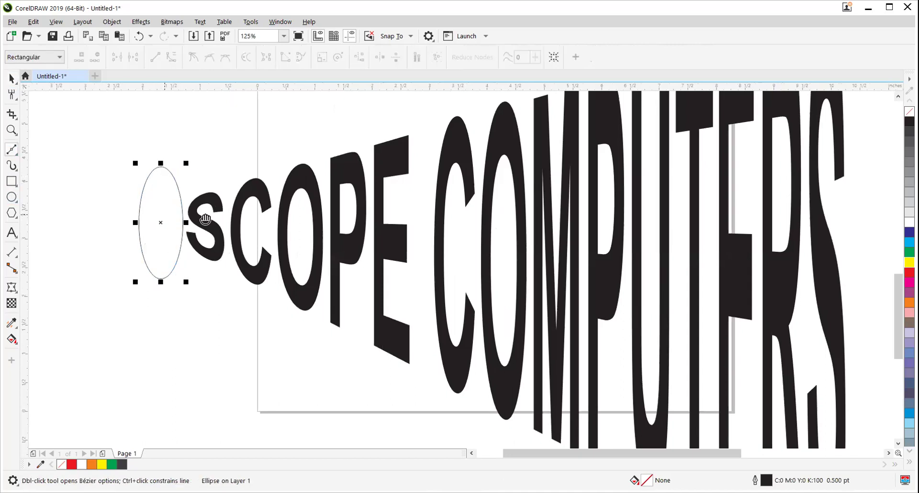
pyautogui.moveTo(206, 219); pyautogui.dragTo(460, 219)
pyautogui.click(11, 181)
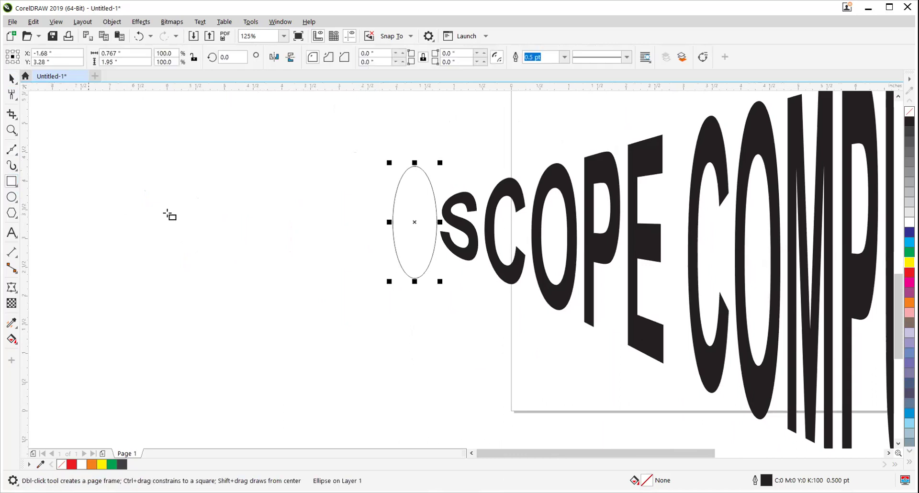
pyautogui.moveTo(415, 166); pyautogui.dragTo(179, 276)
pyautogui.click(12, 78)
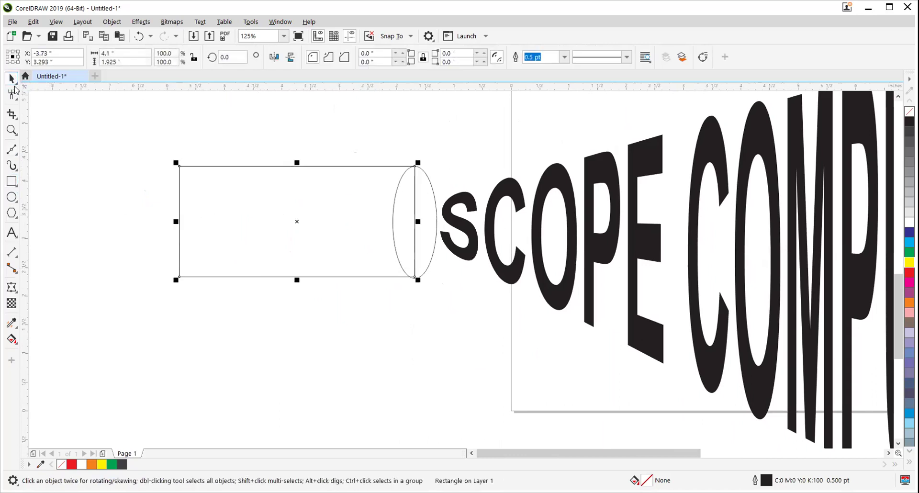
# Convert the rectangle to curves and taper it by moving the two corner nodes farthest from the ellipse toward each other
pyautogui.click(12, 95)
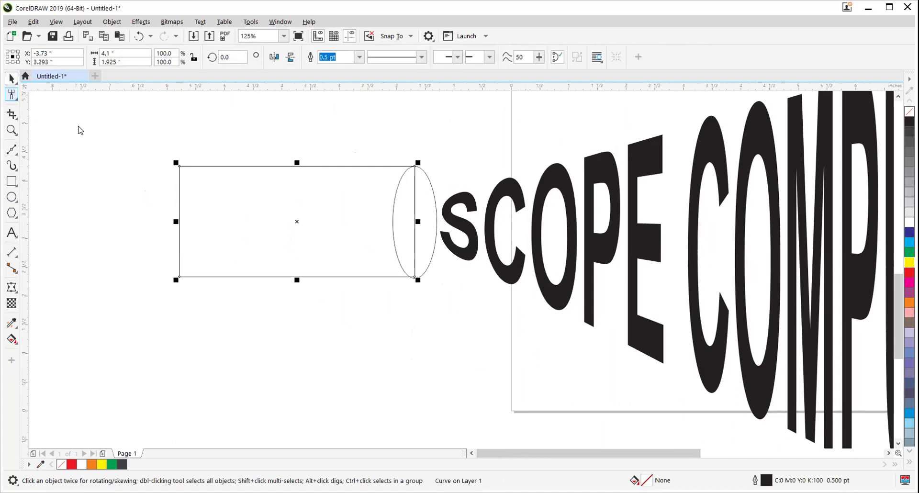
pyautogui.press('F10')
pyautogui.moveTo(179, 168); pyautogui.dragTo(180, 200)
pyautogui.moveTo(146, 254); pyautogui.dragTo(234, 315)
pyautogui.moveTo(178, 278); pyautogui.dragTo(179, 243)
# Weld the tapered shape and the ellipse into a single outline
pyautogui.click(12, 78)
pyautogui.keyDown('shift'); pyautogui.click(425, 201); pyautogui.keyUp('shift')
pyautogui.click(332, 57)
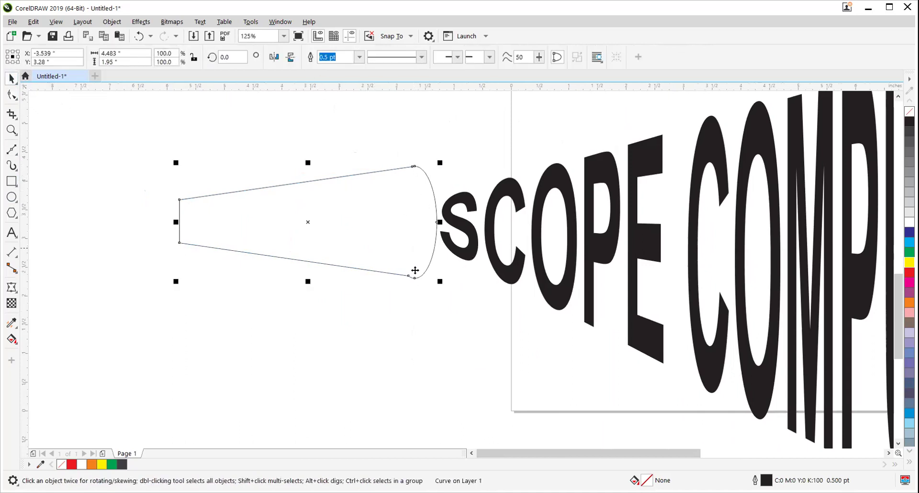
# Draw a Bézier curve bowed inward between the upper and lower joints of the rounded end to complete the oval opening
pyautogui.click(11, 149)
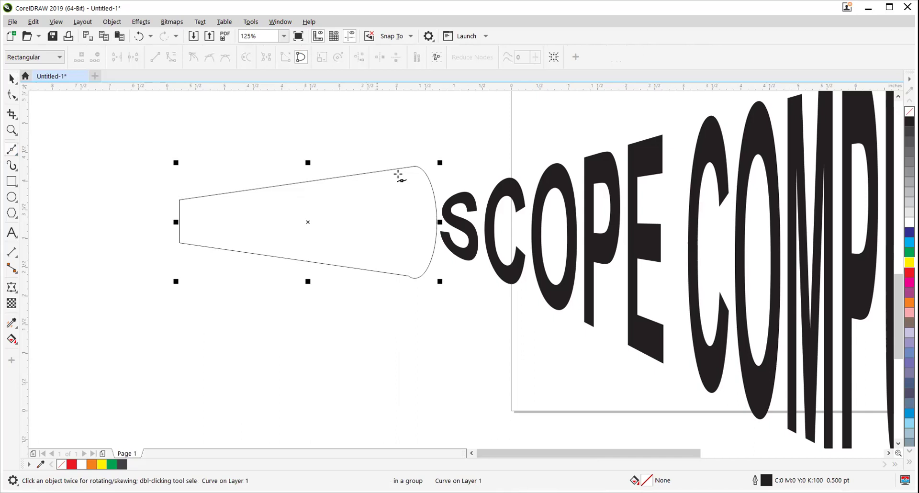
pyautogui.click(415, 167)
pyautogui.moveTo(413, 277); pyautogui.dragTo(445, 345)
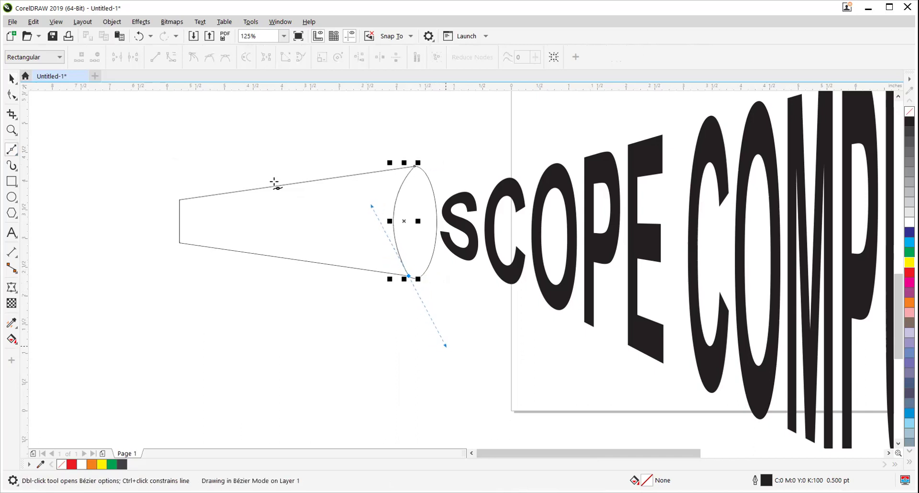
# Convert the torch's narrow end to a curve and bow it outward into a symmetrical rounded end
pyautogui.click(12, 78)
pyautogui.click(211, 173)
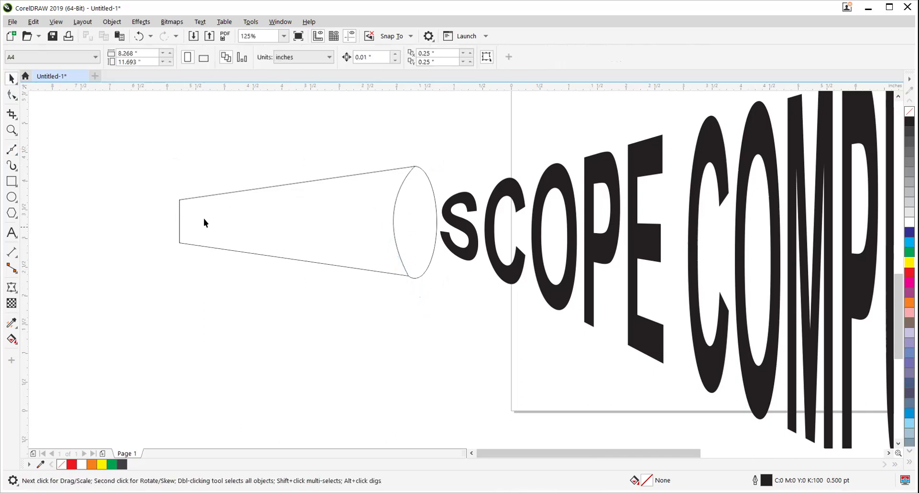
pyautogui.click(181, 216)
pyautogui.click(12, 95)
pyautogui.moveTo(214, 258); pyautogui.dragTo(173, 77)
pyautogui.click(171, 57)
pyautogui.moveTo(180, 220); pyautogui.dragTo(168, 223)
pyautogui.click(180, 200)
pyautogui.click(163, 217)
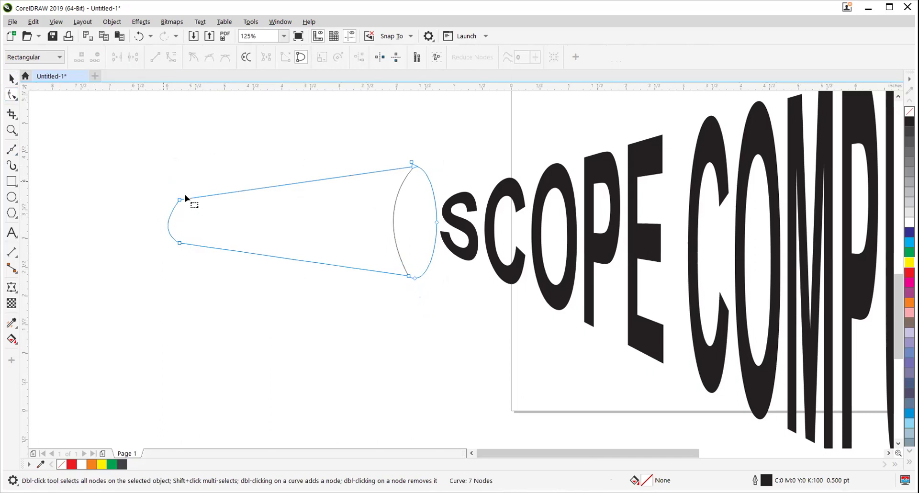
pyautogui.click(170, 213)
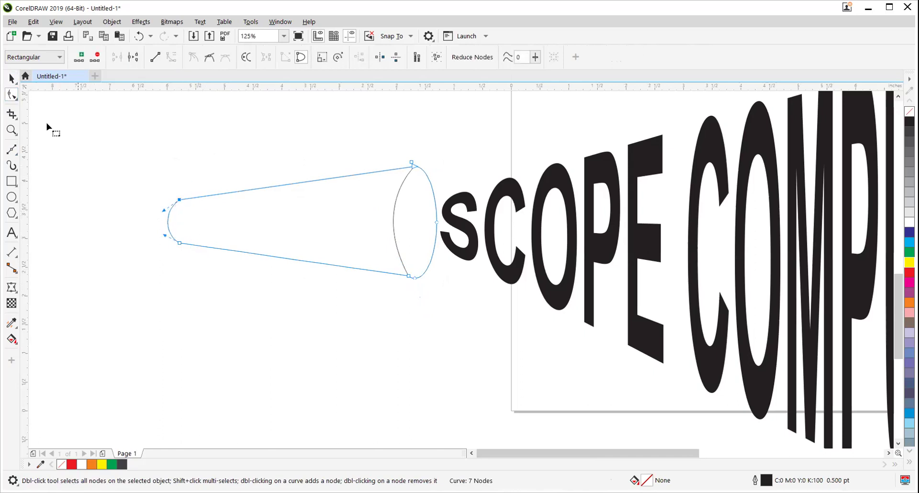
pyautogui.click(11, 78)
pyautogui.scroll(-2, 416, 277)
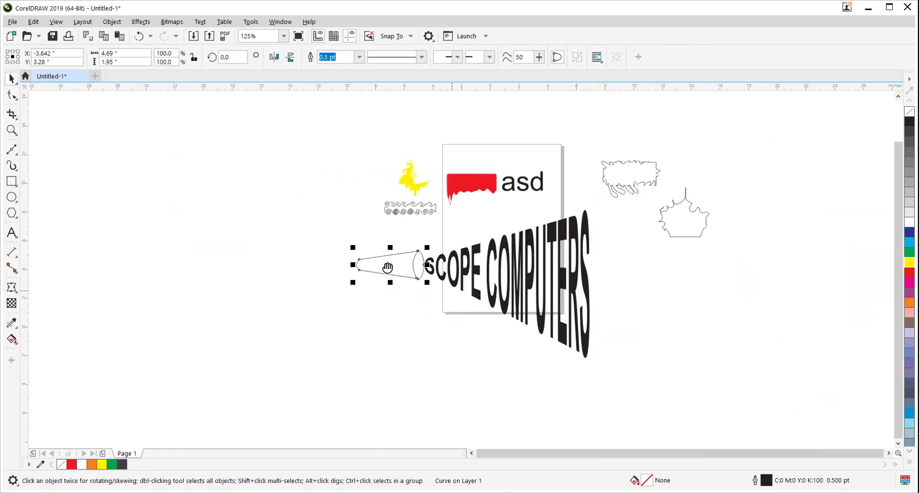
pyautogui.moveTo(388, 267); pyautogui.dragTo(341, 250)
pyautogui.click(589, 251)
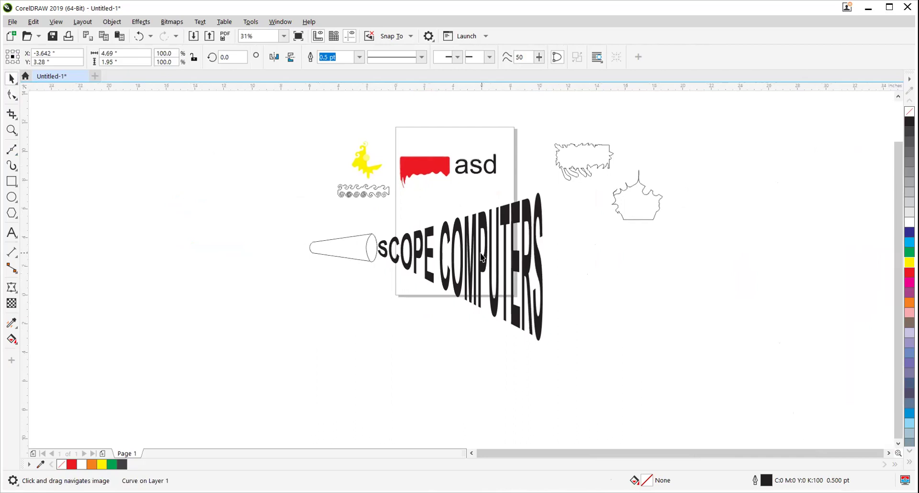
pyautogui.click(442, 253)
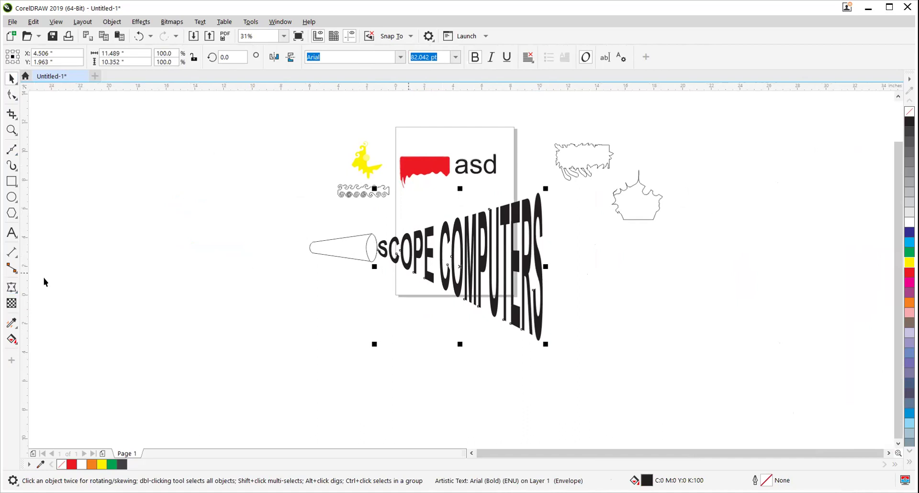
pyautogui.click(12, 287)
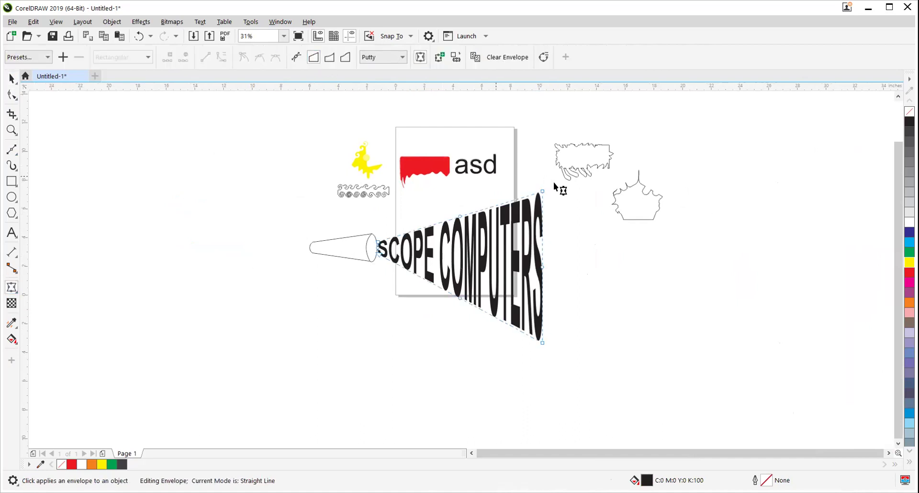
pyautogui.click(12, 78)
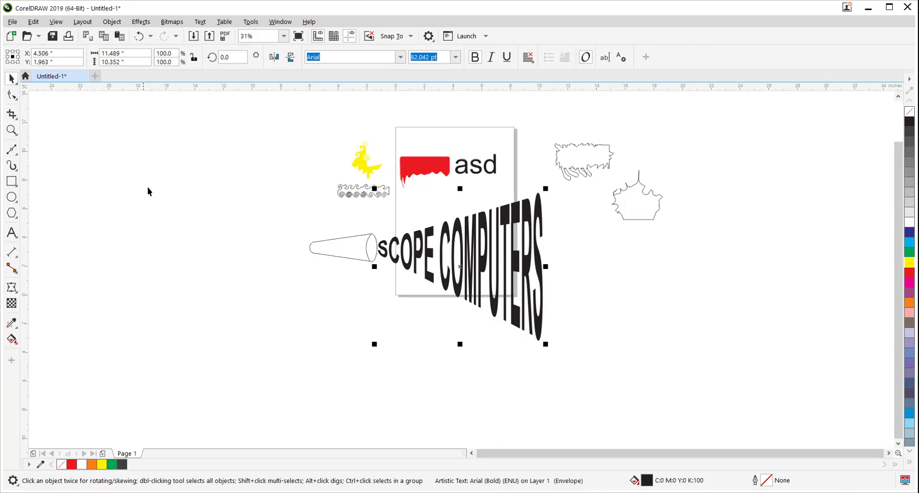
# Draw a rectangle about 5.9 by 11.5 inches left of the torch and mirror a copy about 6.4 inches wide against its right edge
pyautogui.click(13, 183)
pyautogui.moveTo(148, 184); pyautogui.dragTo(233, 349)
pyautogui.click(12, 79)
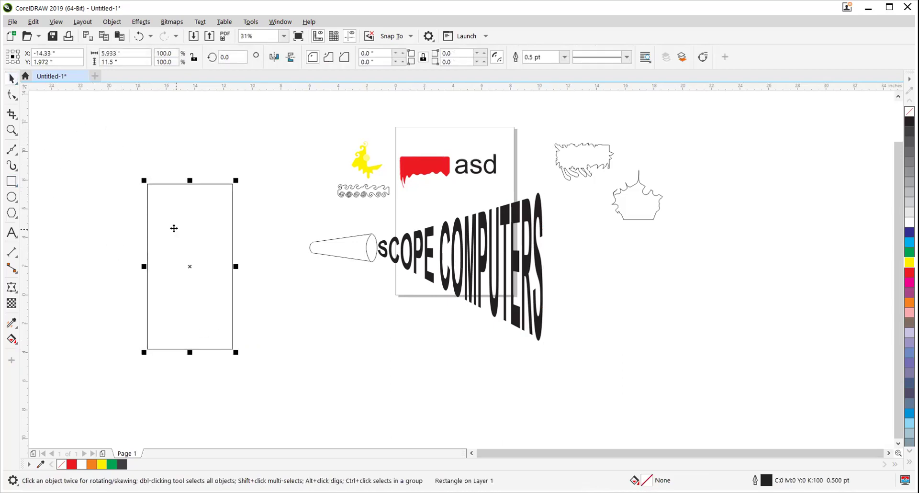
pyautogui.moveTo(144, 267); pyautogui.dragTo(319, 287)
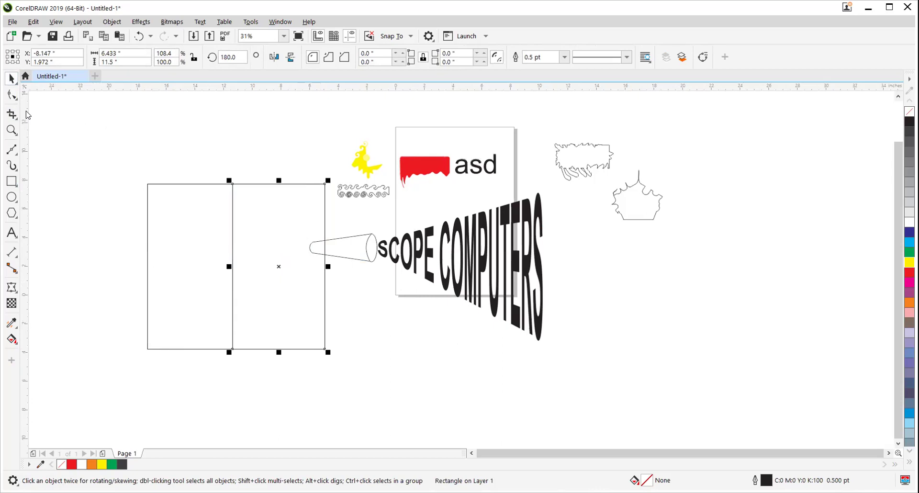
# Convert the mirrored copy to curves and move its upper right corner node straight up
pyautogui.hotkey('ctrl', 'q')
pyautogui.click(12, 95)
pyautogui.click(326, 185)
pyautogui.moveTo(325, 185); pyautogui.dragTo(326, 105)
pyautogui.moveTo(278, 275); pyautogui.dragTo(326, 438)
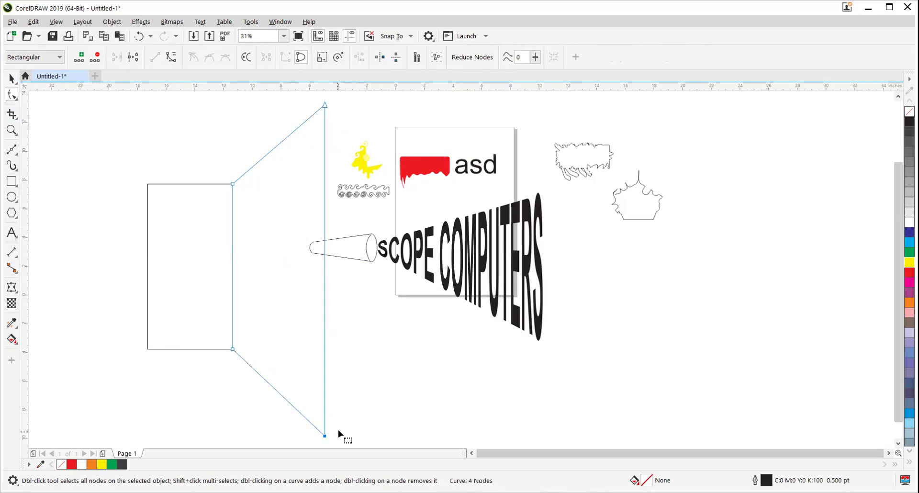
pyautogui.hotkey('ctrl', 'z')
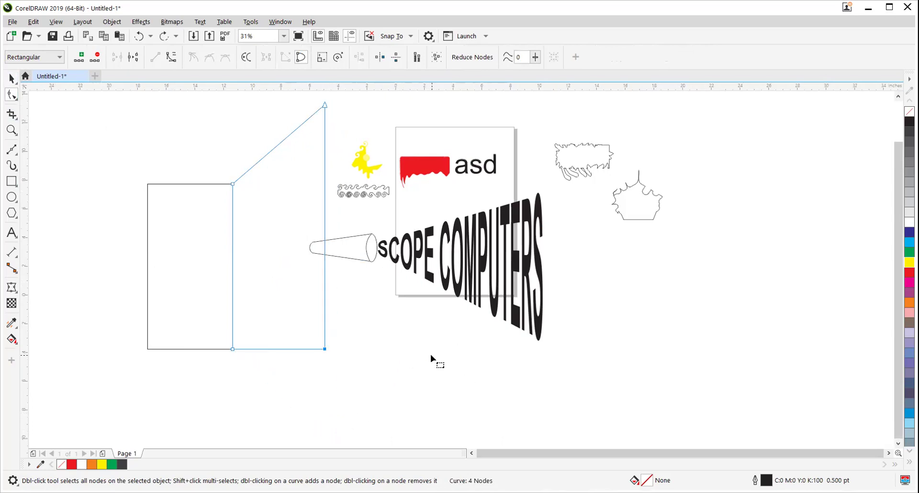
pyautogui.moveTo(325, 351); pyautogui.dragTo(463, 386)
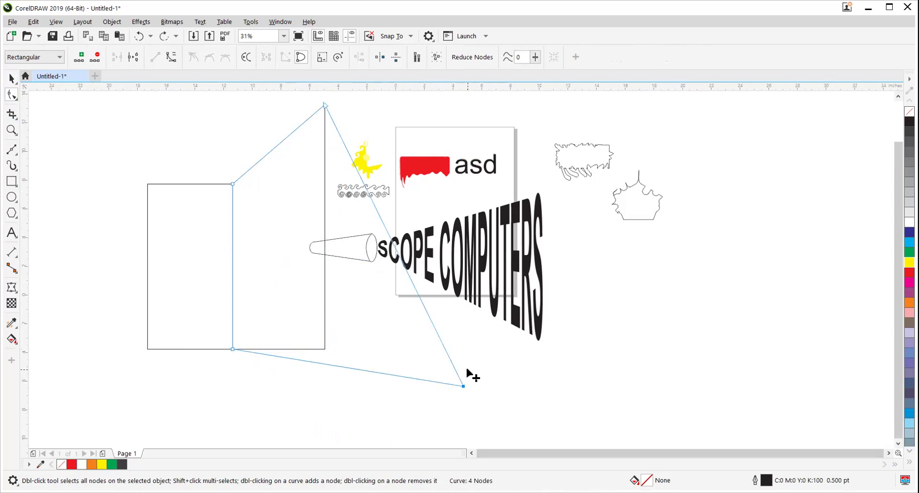
pyautogui.hotkey('ctrl', 'z')
# Move the copy's lower right corner node straight down to finish the flared trapezoid
pyautogui.scroll(-1, 368, 334)
pyautogui.moveTo(368, 334); pyautogui.dragTo(537, 331)
pyautogui.click(11, 79)
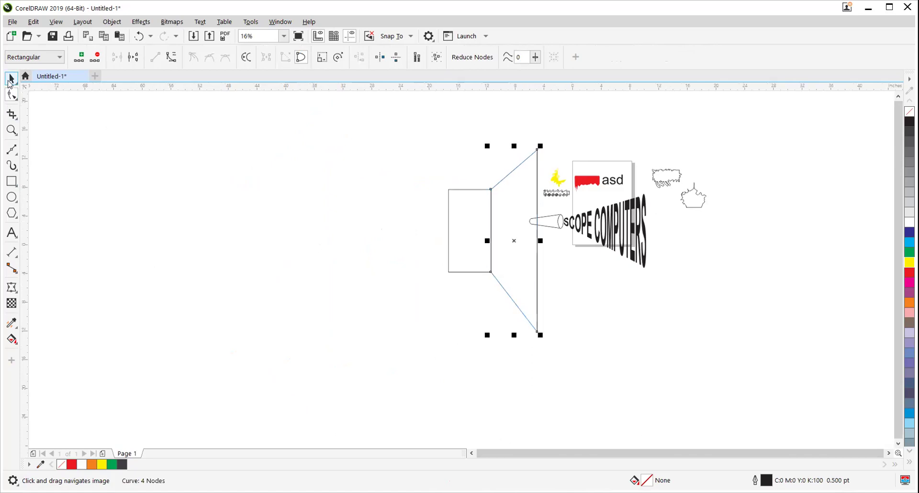
# Stretch the rectangle leftward and shift its shared edge with the trapezoid to the left, widening the trapezoid
pyautogui.click(448, 232)
pyautogui.moveTo(445, 232); pyautogui.dragTo(356, 232)
pyautogui.click(473, 279)
pyautogui.click(488, 238)
pyautogui.keyDown('shift'); pyautogui.click(447, 225); pyautogui.keyUp('shift')
pyautogui.click(514, 258)
pyautogui.click(491, 243)
pyautogui.moveTo(486, 241); pyautogui.dragTo(461, 232)
pyautogui.click(429, 236)
pyautogui.click(285, 258)
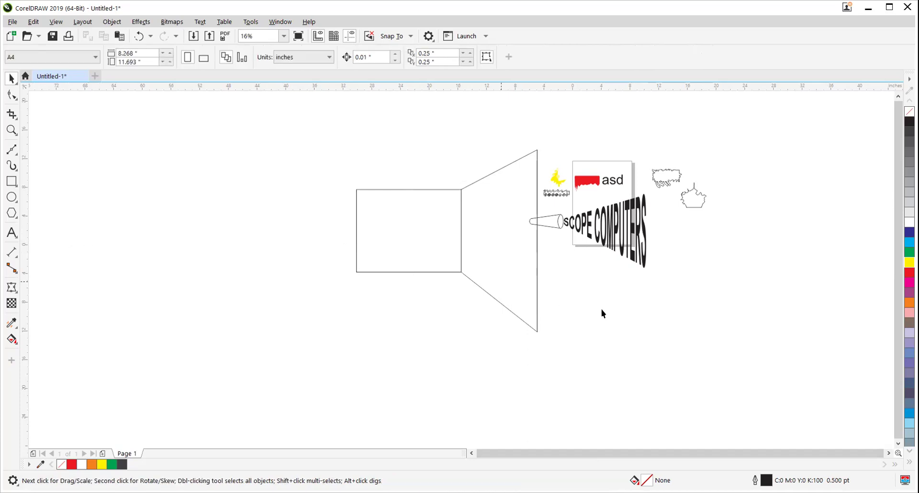
# Move the SCOPE COMPUTERS text below the page and clear its envelope
pyautogui.click(623, 210)
pyautogui.moveTo(587, 237); pyautogui.dragTo(589, 333)
pyautogui.click(12, 288)
pyautogui.click(497, 58)
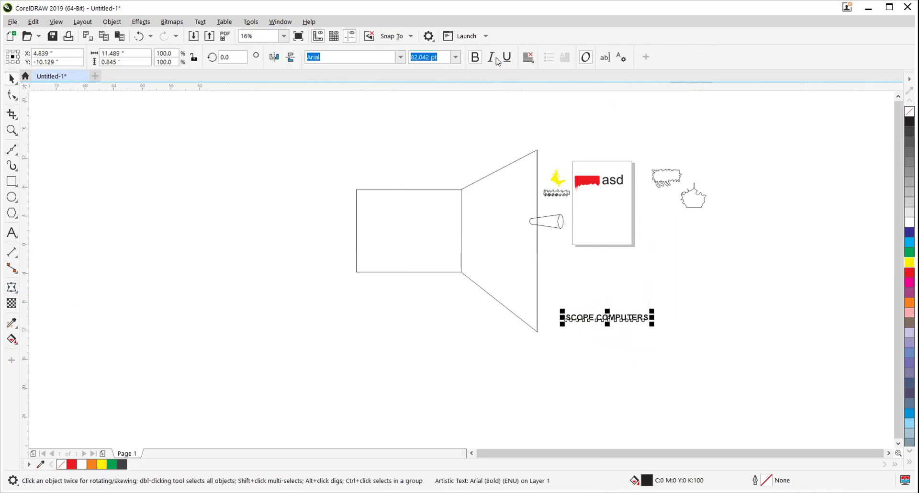
# Enlarge the text to span the combined width of the rectangle and trapezoid, and set its envelope to straight line mode
pyautogui.moveTo(613, 316); pyautogui.dragTo(537, 304)
pyautogui.click(12, 288)
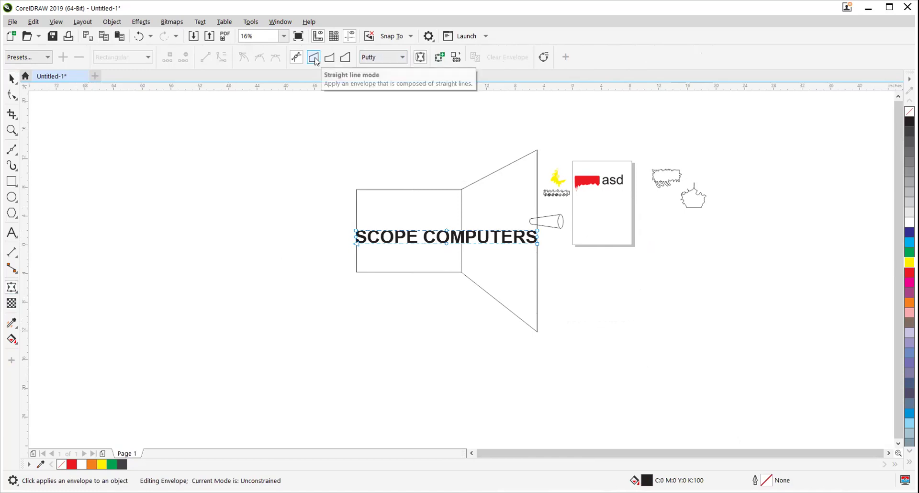
pyautogui.click(314, 58)
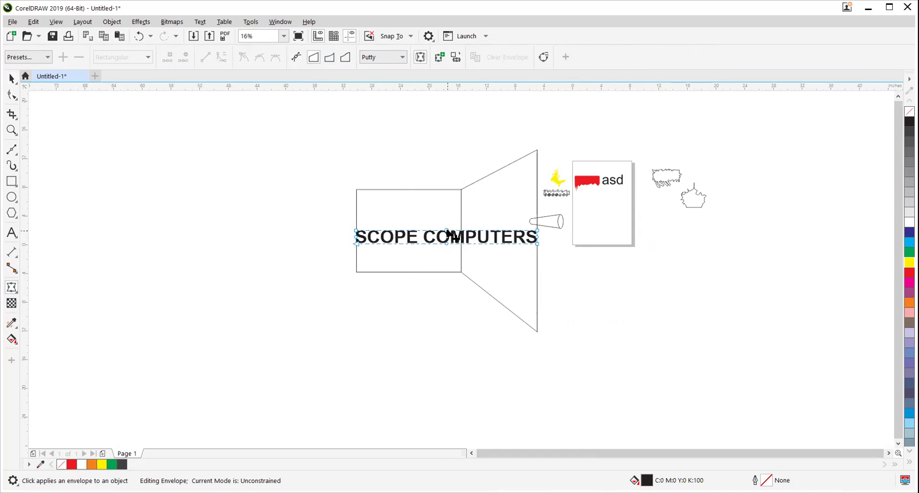
pyautogui.moveTo(450, 235); pyautogui.dragTo(452, 192)
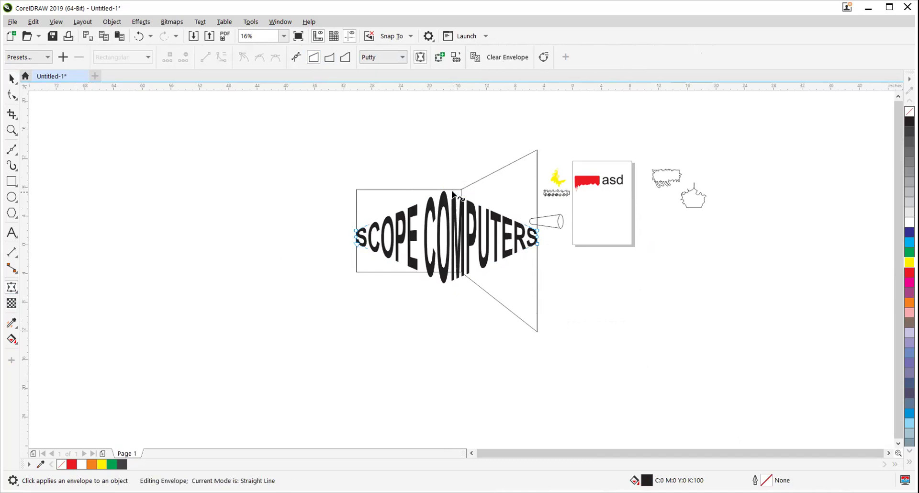
pyautogui.hotkey('ctrl', 'z')
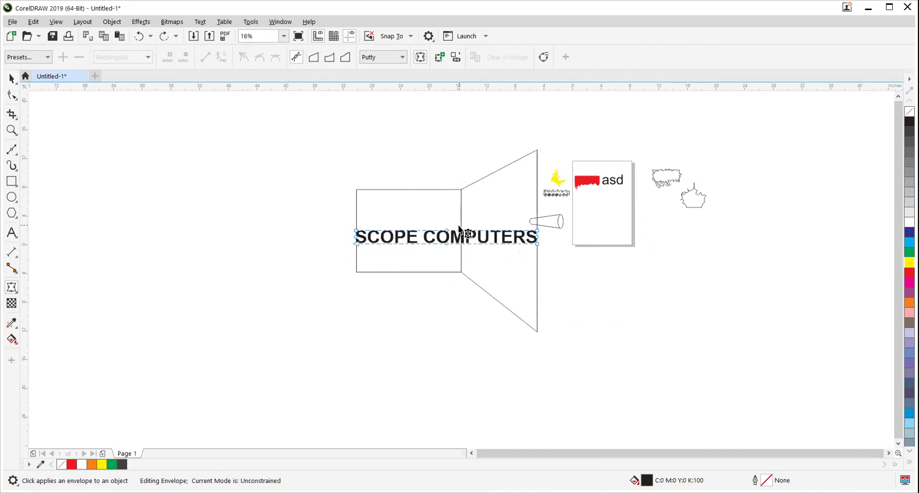
pyautogui.moveTo(448, 232); pyautogui.dragTo(447, 194)
pyautogui.hotkey('ctrl', 'z')
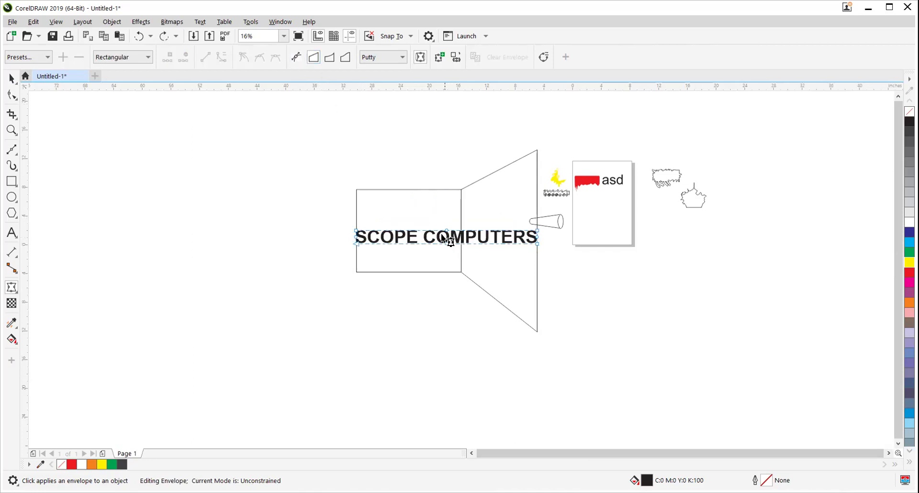
# Stretch the envelope's right corners to the trapezoid's corners and align its middle nodes with the rectangle's top and bottom edges
pyautogui.moveTo(446, 231); pyautogui.dragTo(444, 189)
pyautogui.moveTo(445, 245); pyautogui.dragTo(447, 273)
pyautogui.moveTo(537, 230); pyautogui.dragTo(546, 153)
pyautogui.moveTo(537, 247); pyautogui.dragTo(537, 334)
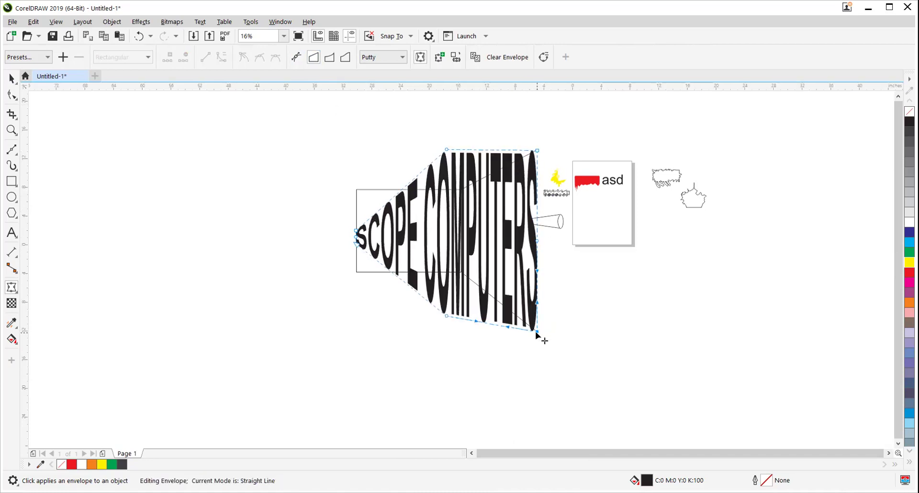
pyautogui.moveTo(447, 151); pyautogui.dragTo(447, 190)
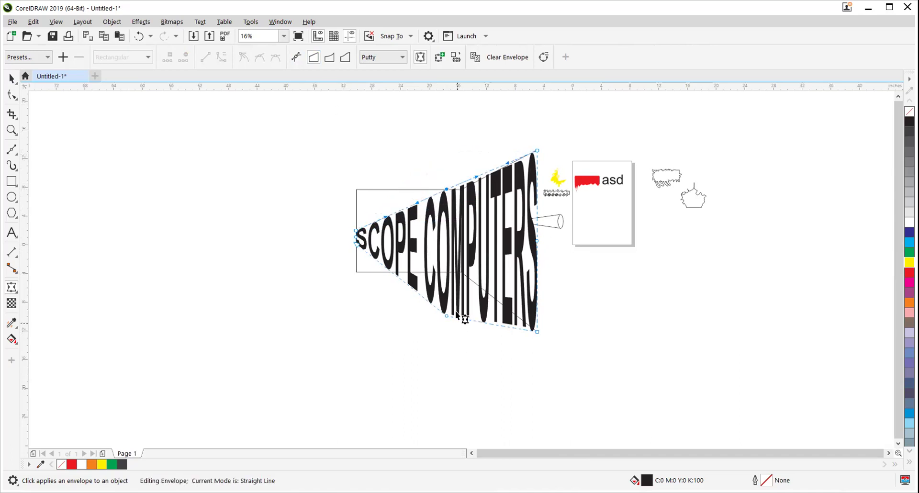
pyautogui.moveTo(445, 315); pyautogui.dragTo(447, 272)
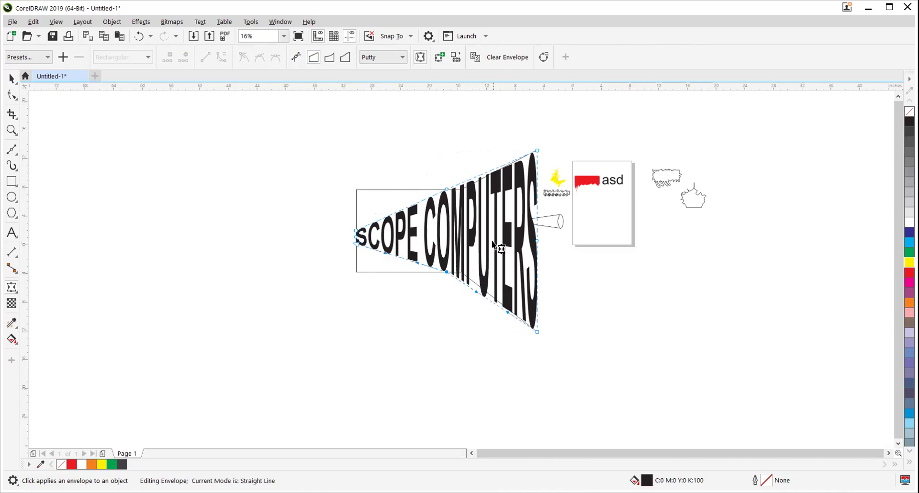
# Spread the envelope's left corners apart to heighten the S, and realign its middle nodes with the rectangle's edges
pyautogui.moveTo(356, 224); pyautogui.dragTo(356, 204)
pyautogui.moveTo(355, 248); pyautogui.dragTo(357, 262)
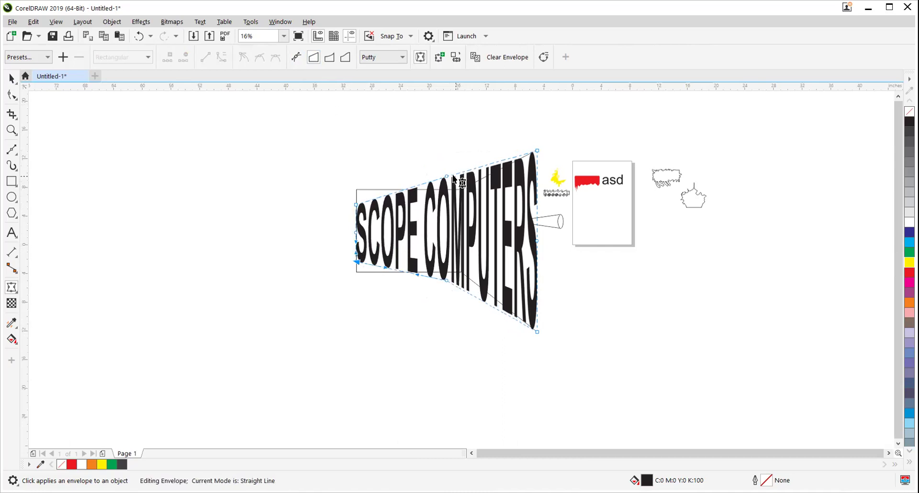
pyautogui.moveTo(448, 176); pyautogui.dragTo(472, 191)
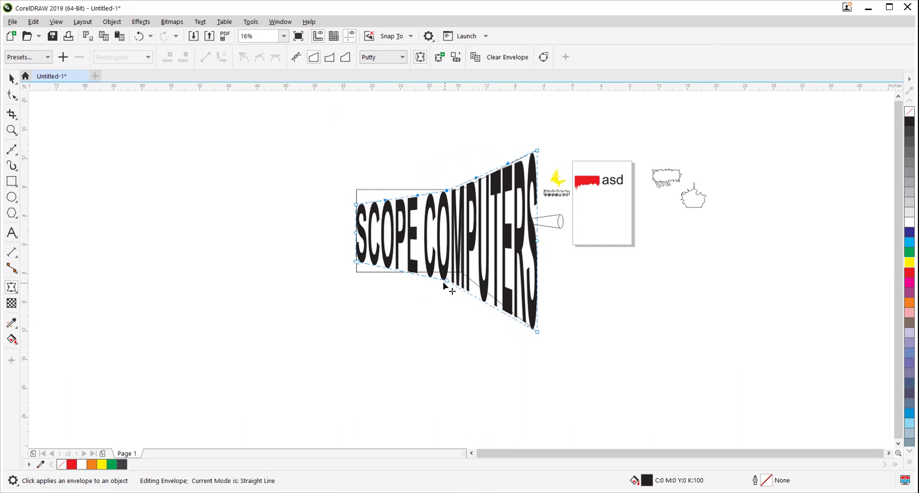
pyautogui.moveTo(444, 282); pyautogui.dragTo(446, 273)
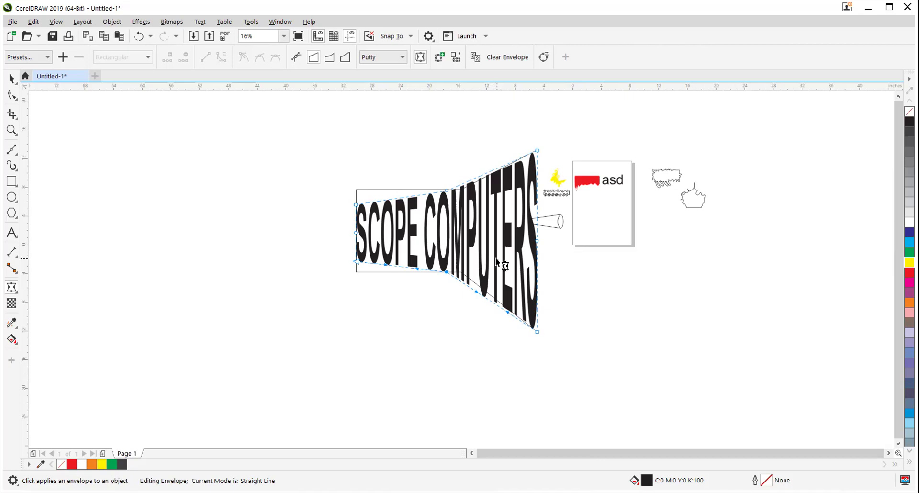
# Move the trapezoid and rectangle clear of the text to its left, and shift the enveloped text slightly down and left
pyautogui.click(12, 80)
pyautogui.click(356, 306)
pyautogui.moveTo(471, 229); pyautogui.dragTo(292, 293)
pyautogui.click(401, 261)
pyautogui.click(482, 316)
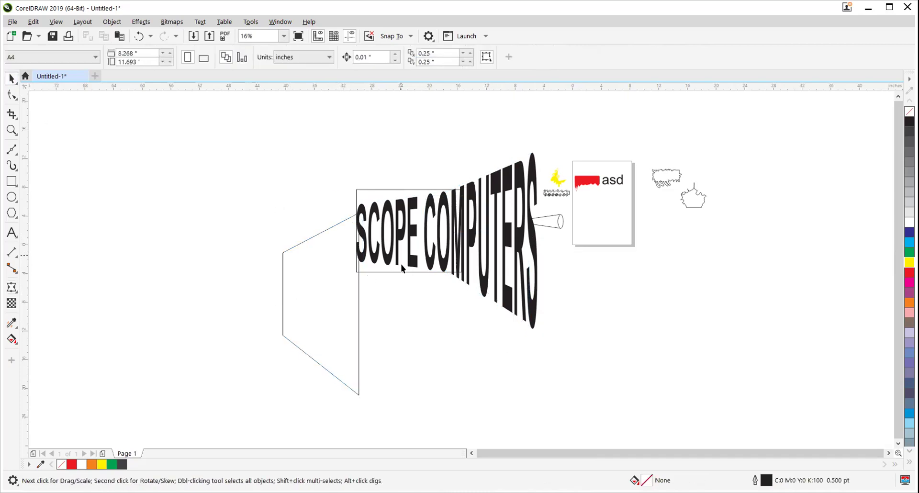
pyautogui.moveTo(401, 266); pyautogui.dragTo(227, 236)
pyautogui.moveTo(450, 246); pyautogui.dragTo(461, 184)
pyautogui.moveTo(358, 266); pyautogui.dragTo(209, 234)
pyautogui.click(455, 204)
pyautogui.click(428, 195)
pyautogui.moveTo(429, 205); pyautogui.dragTo(384, 277)
# Clear the text's envelope and apply a straight-line one that flares symmetrically to about 37 inches tall at the final S
pyautogui.click(12, 288)
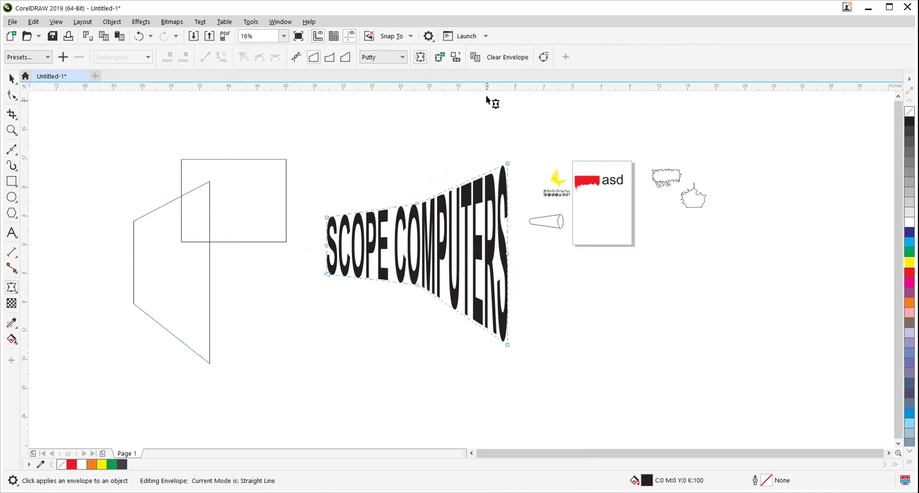
pyautogui.click(502, 57)
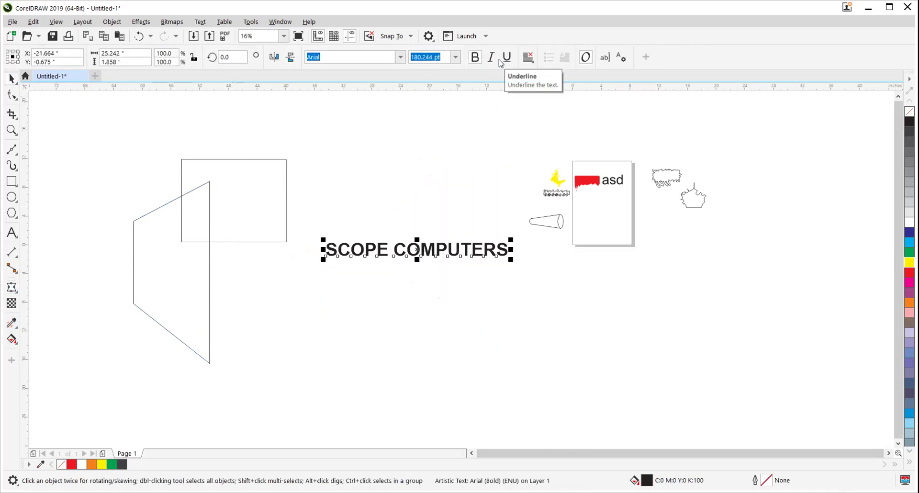
pyautogui.click(12, 287)
pyautogui.click(314, 57)
pyautogui.moveTo(508, 258); pyautogui.dragTo(507, 390)
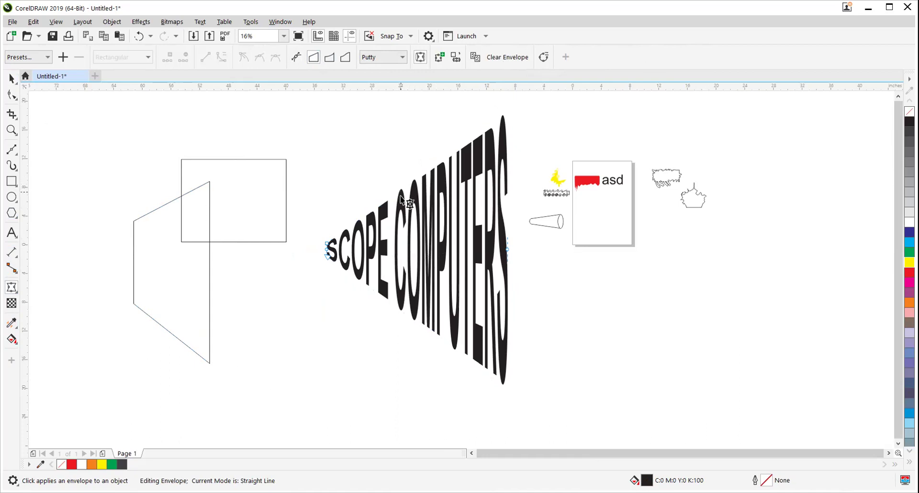
# Pull the envelope's upper and lower middle nodes inward so the text stays narrow up to the centre, and select the finished text
pyautogui.moveTo(417, 178); pyautogui.dragTo(418, 235)
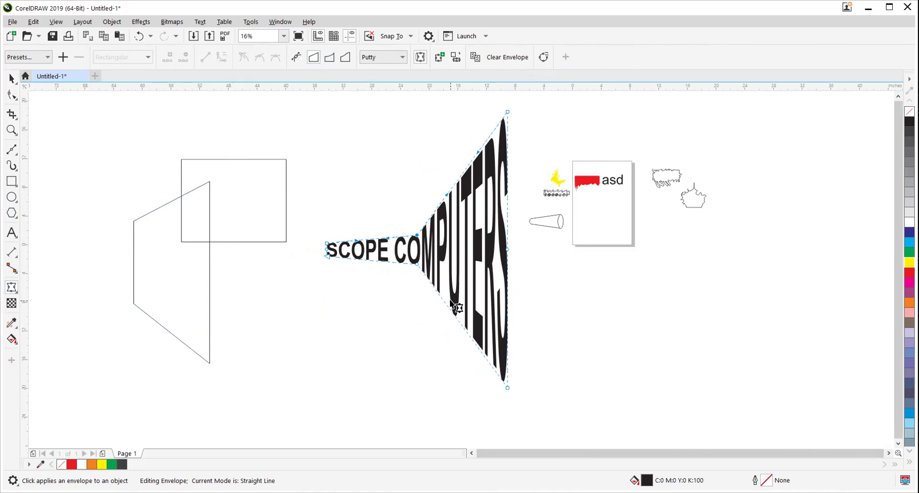
pyautogui.click(11, 78)
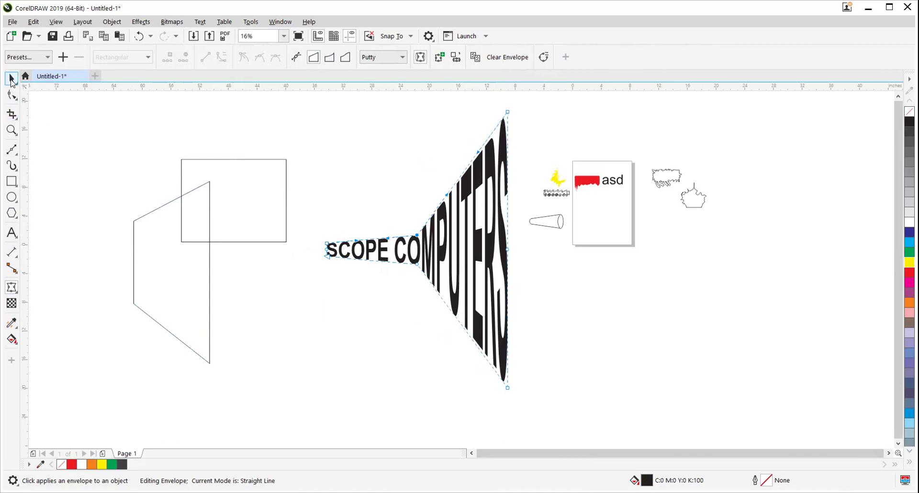
pyautogui.click(266, 317)
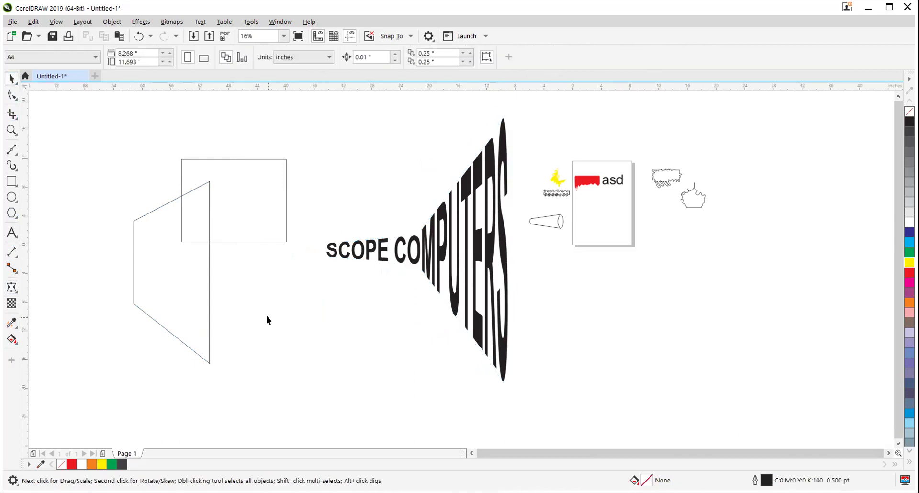
pyautogui.click(449, 237)
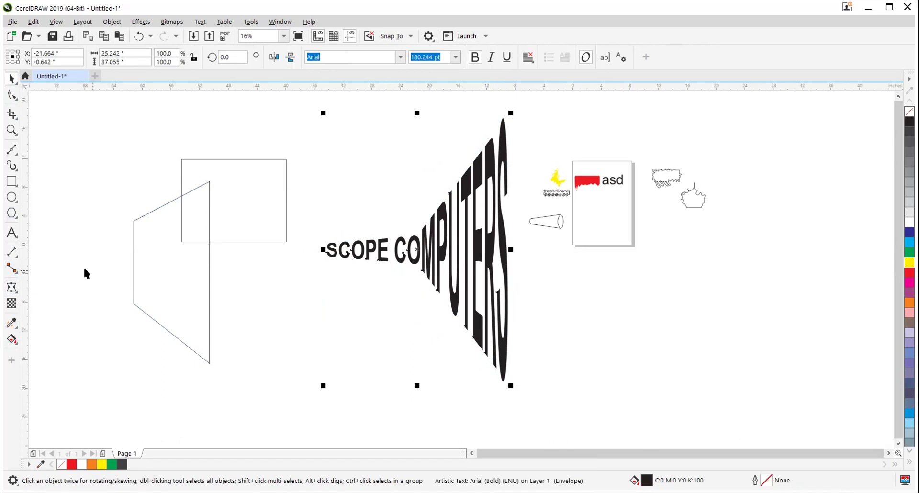
# Replace the text's envelope with a single-arc one, arching its upper and lower edges upward and lowering its two bottom corners
pyautogui.click(13, 287)
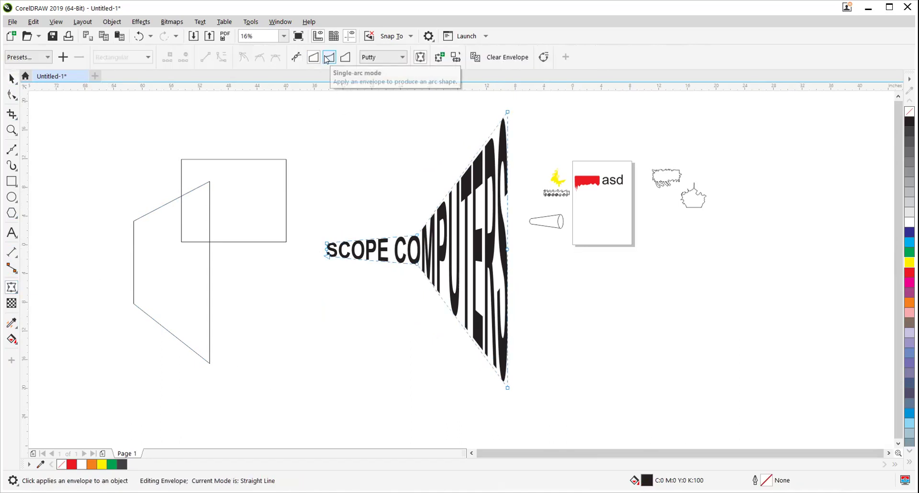
pyautogui.click(498, 60)
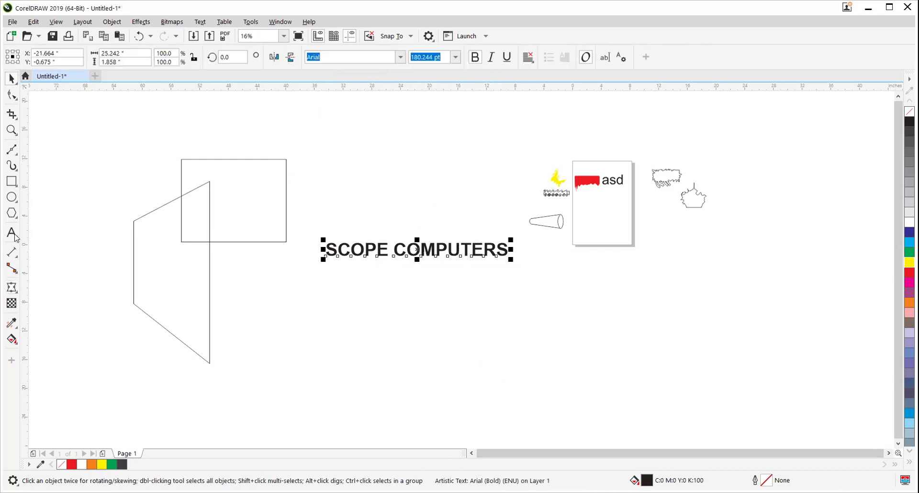
pyautogui.click(11, 287)
pyautogui.click(329, 58)
pyautogui.moveTo(418, 245); pyautogui.dragTo(425, 200)
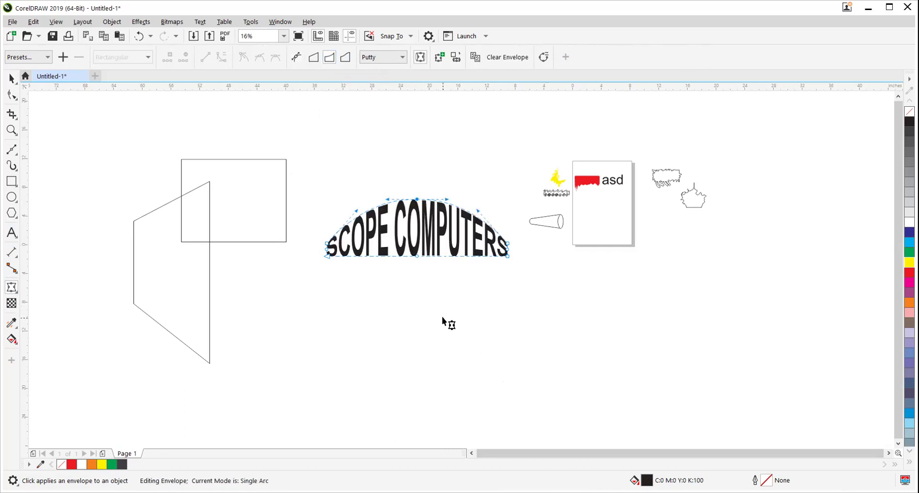
pyautogui.moveTo(418, 257); pyautogui.dragTo(417, 228)
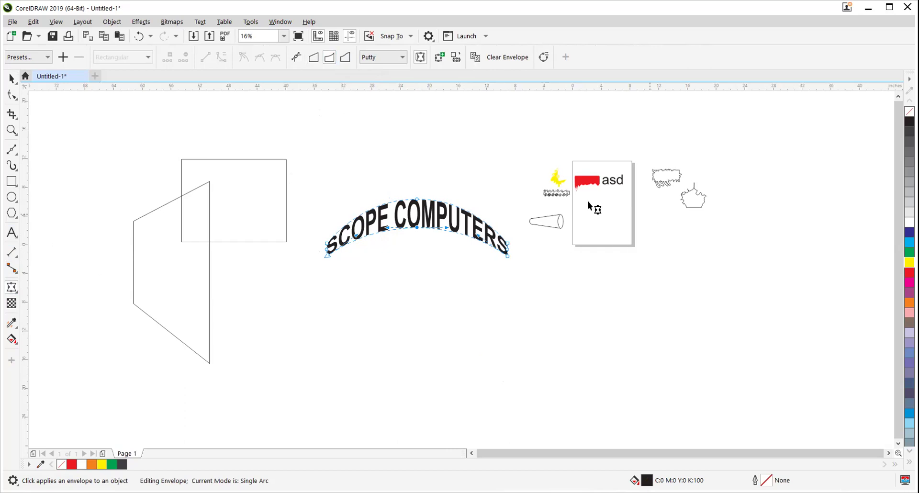
pyautogui.moveTo(329, 254); pyautogui.dragTo(328, 277)
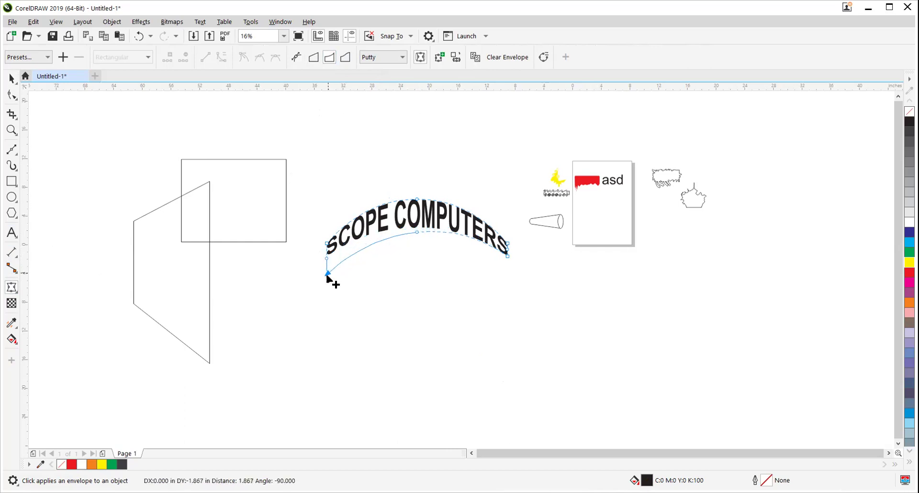
pyautogui.moveTo(509, 255); pyautogui.dragTo(508, 278)
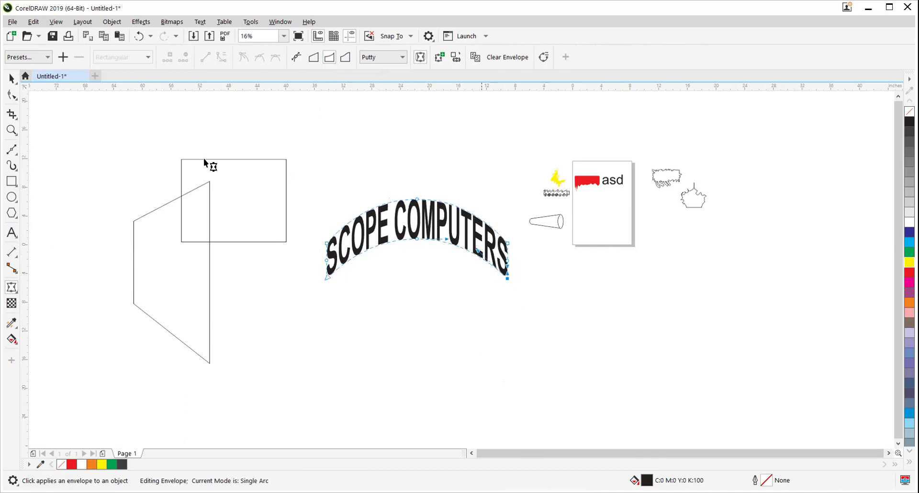
# Move the arched text down and widen it on both sides to about 54 inches
pyautogui.click(12, 78)
pyautogui.moveTo(511, 237); pyautogui.dragTo(562, 237)
pyautogui.moveTo(417, 210); pyautogui.dragTo(402, 257)
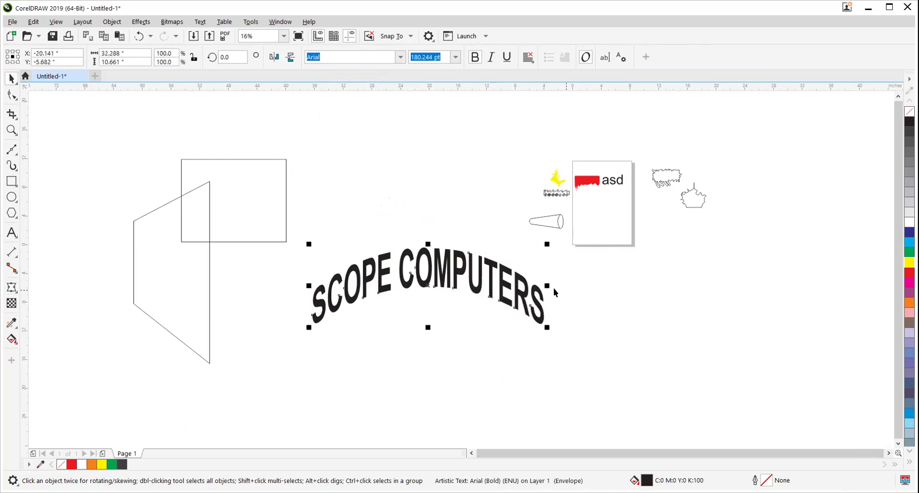
pyautogui.moveTo(547, 286); pyautogui.dragTo(647, 286)
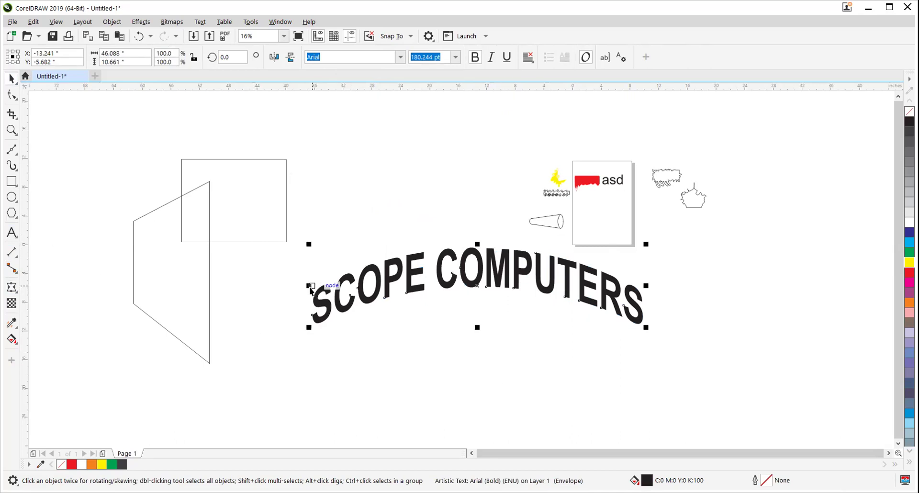
pyautogui.moveTo(309, 286); pyautogui.dragTo(236, 361)
# Reshape the single-arc envelope by raising its upper and lower middle nodes and spreading its right corners apart to heighten the final S
pyautogui.click(11, 288)
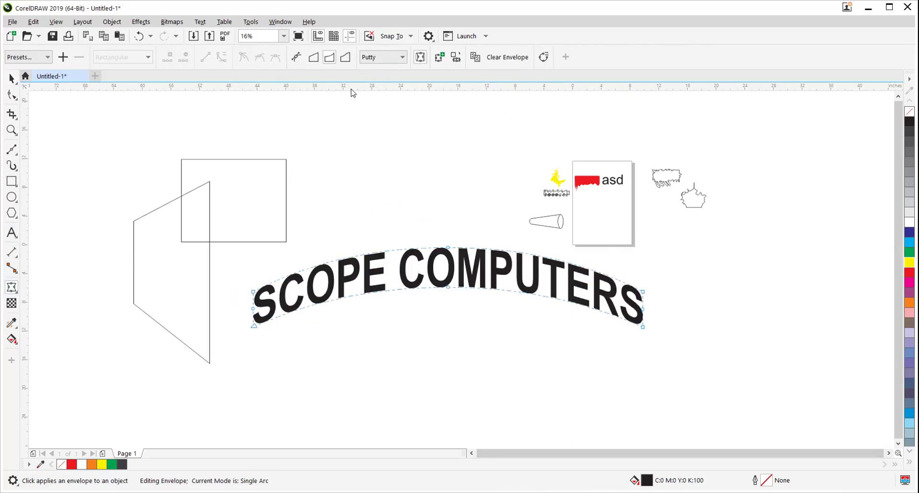
pyautogui.moveTo(448, 248); pyautogui.dragTo(461, 204)
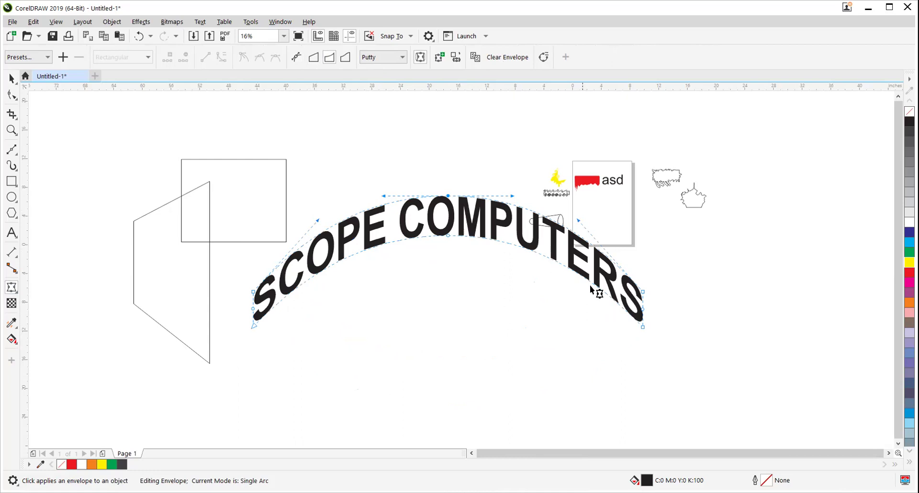
pyautogui.moveTo(646, 294); pyautogui.dragTo(647, 417)
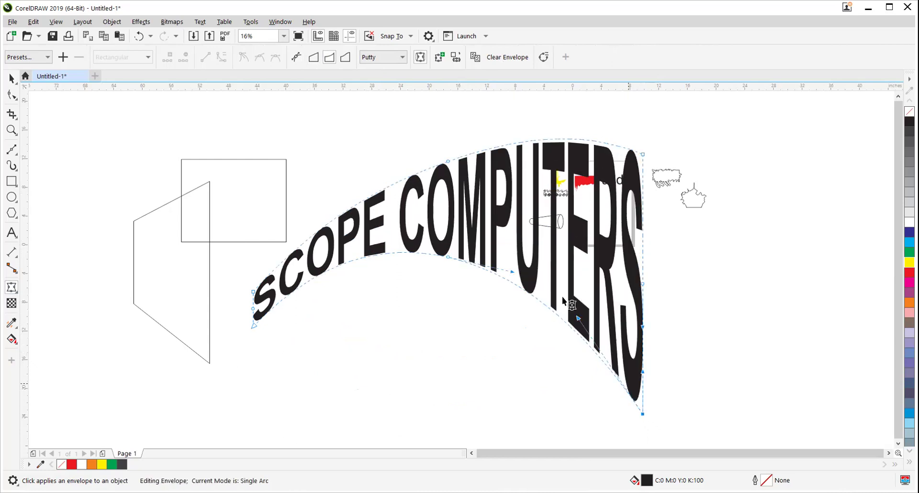
pyautogui.moveTo(448, 162); pyautogui.dragTo(447, 139)
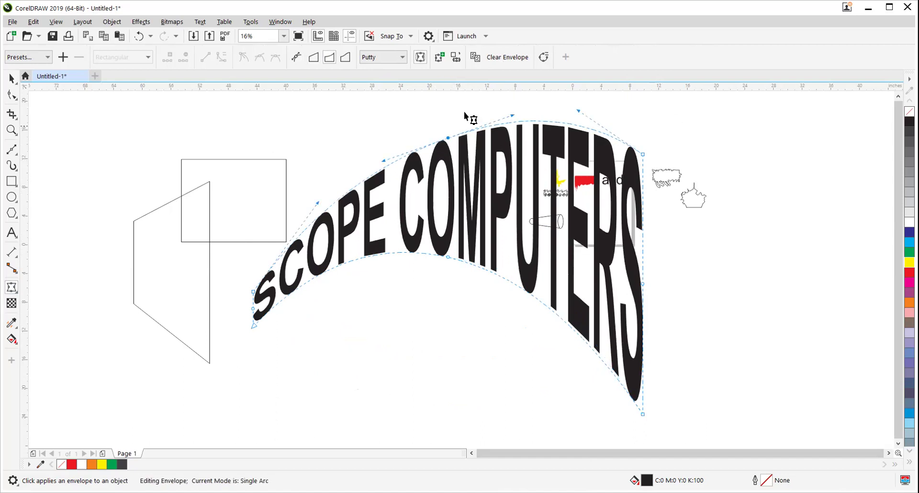
pyautogui.moveTo(448, 139); pyautogui.dragTo(448, 124)
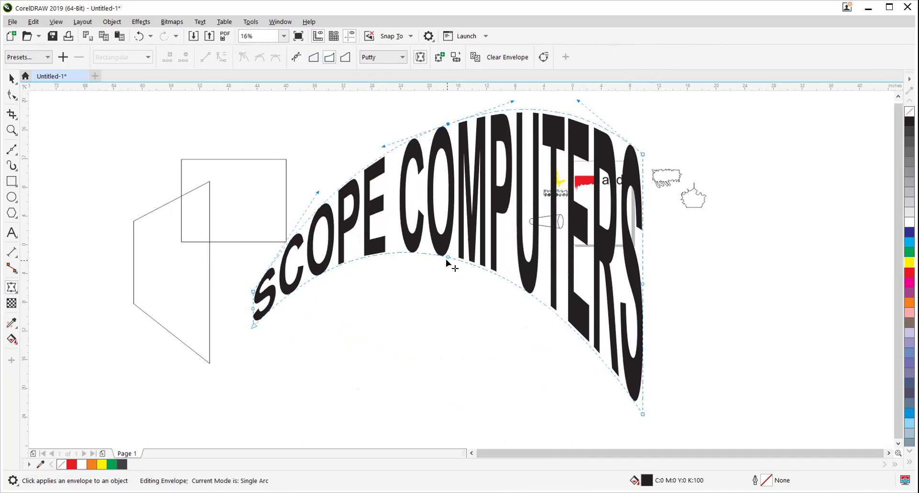
pyautogui.moveTo(448, 258); pyautogui.dragTo(448, 225)
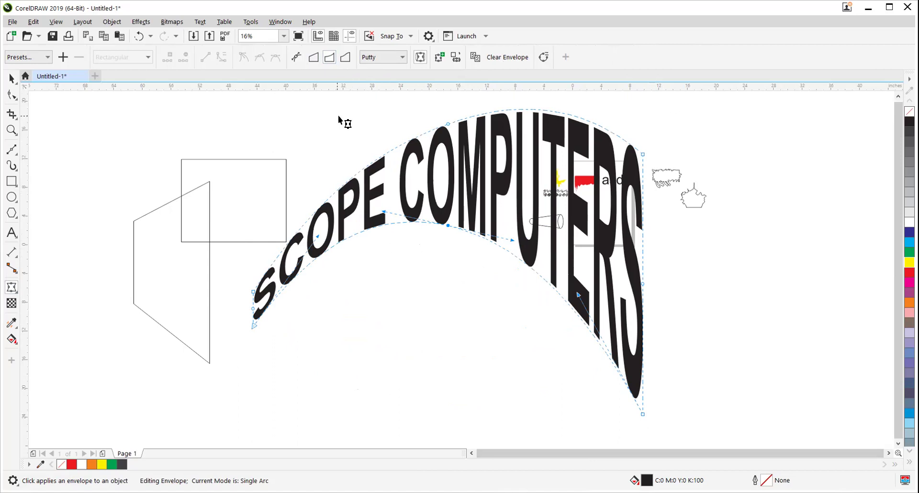
# Clear the text's envelope and enlarge the plain text to about 62 by 9.8 inches
pyautogui.click(505, 58)
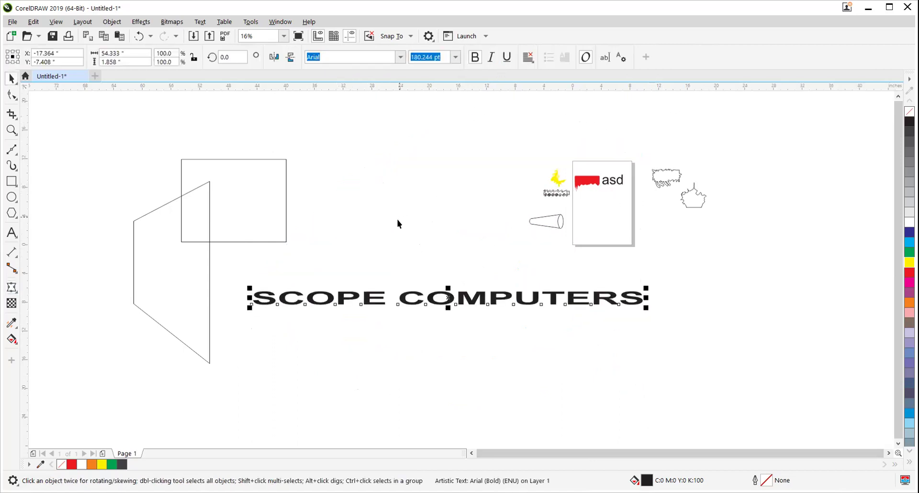
pyautogui.moveTo(449, 309); pyautogui.dragTo(448, 366)
pyautogui.moveTo(648, 327); pyautogui.dragTo(702, 326)
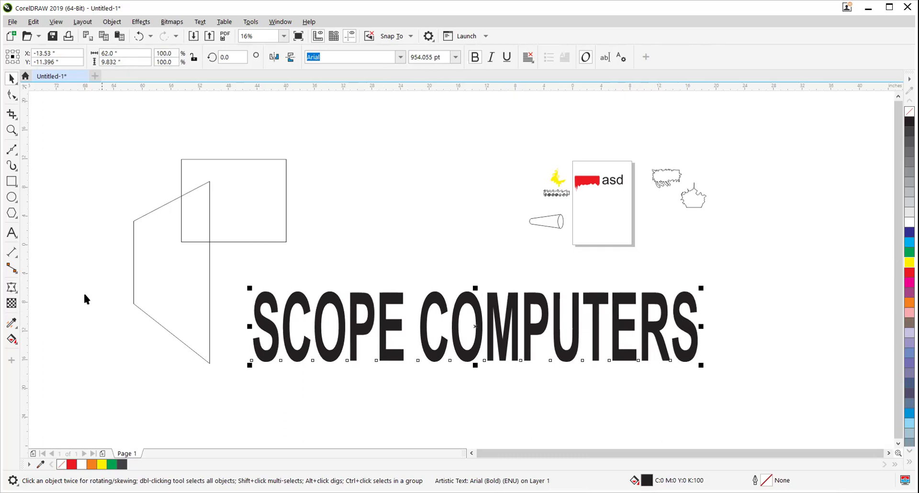
# Try a double-arc envelope that bulges the middle of the text's upper edge upward, and undo it
pyautogui.click(12, 287)
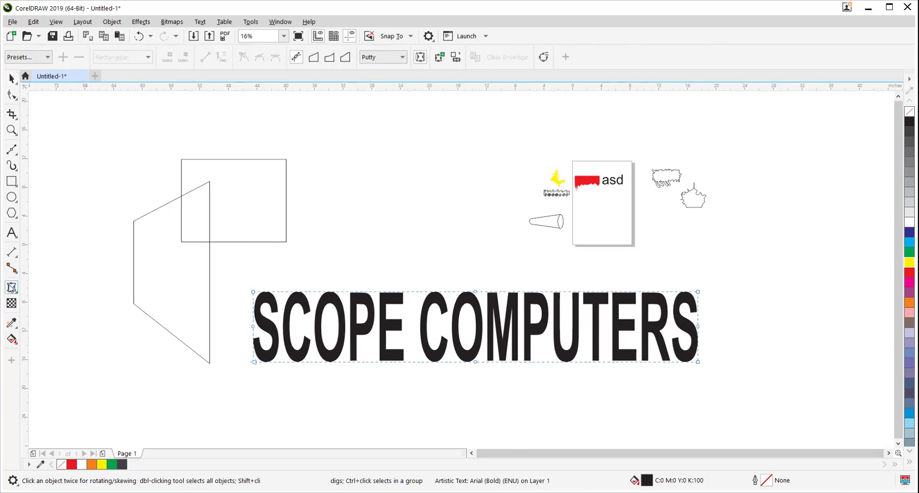
pyautogui.click(346, 62)
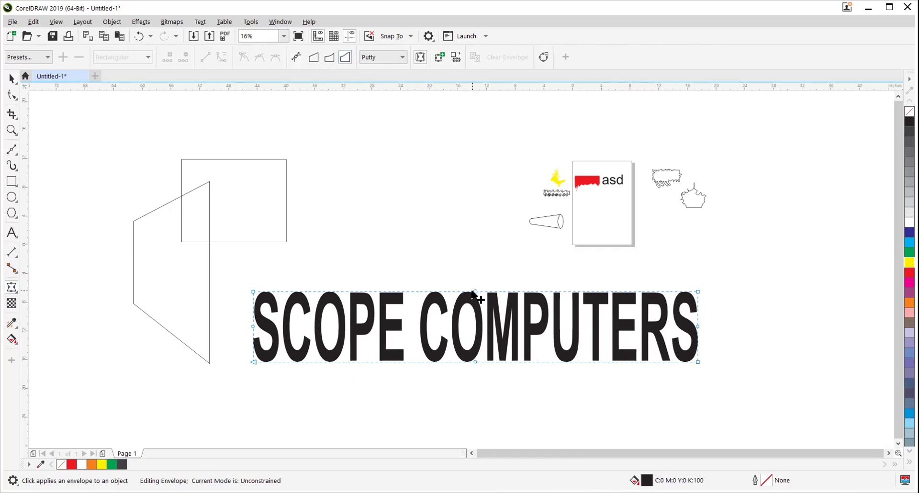
pyautogui.moveTo(475, 291); pyautogui.dragTo(474, 188)
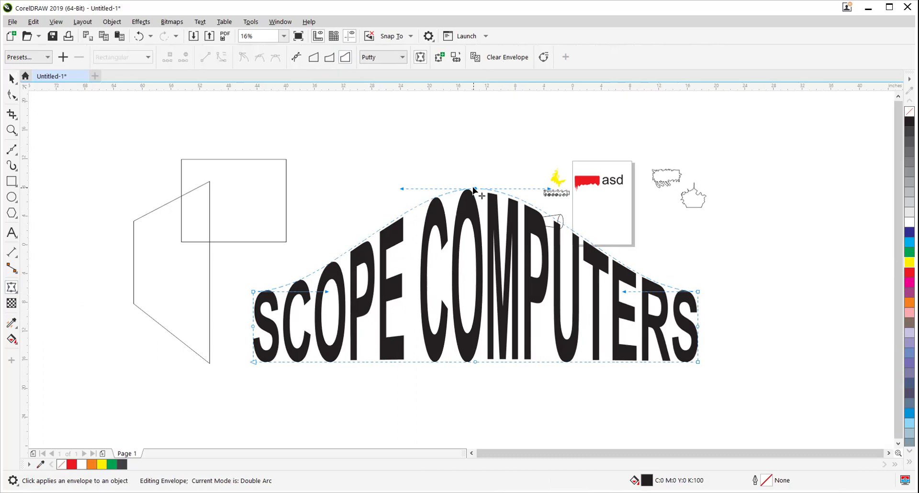
pyautogui.hotkey('ctrl', 'z')
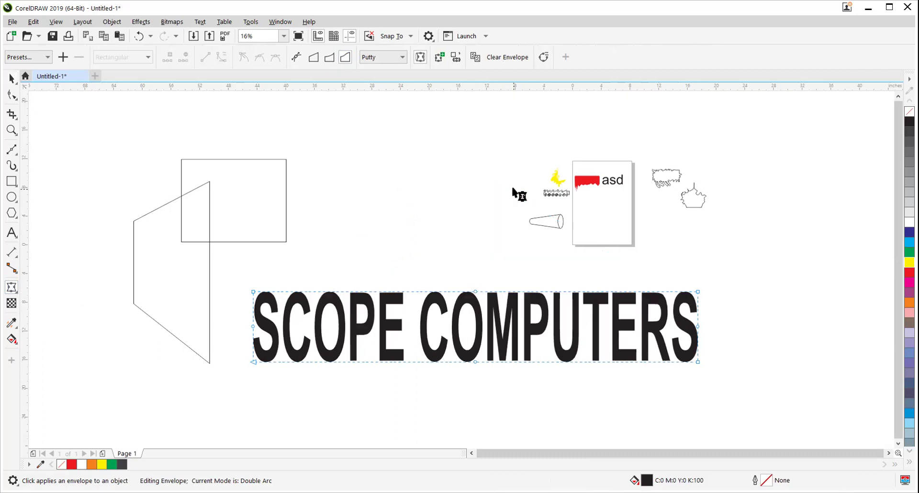
# Apply a double-arc envelope that dips the middle of both text edges, and move the text to the upper left of the rectangle and trapezoid
pyautogui.click(345, 57)
pyautogui.moveTo(477, 297); pyautogui.dragTo(478, 362)
pyautogui.scroll(-2, 490, 323)
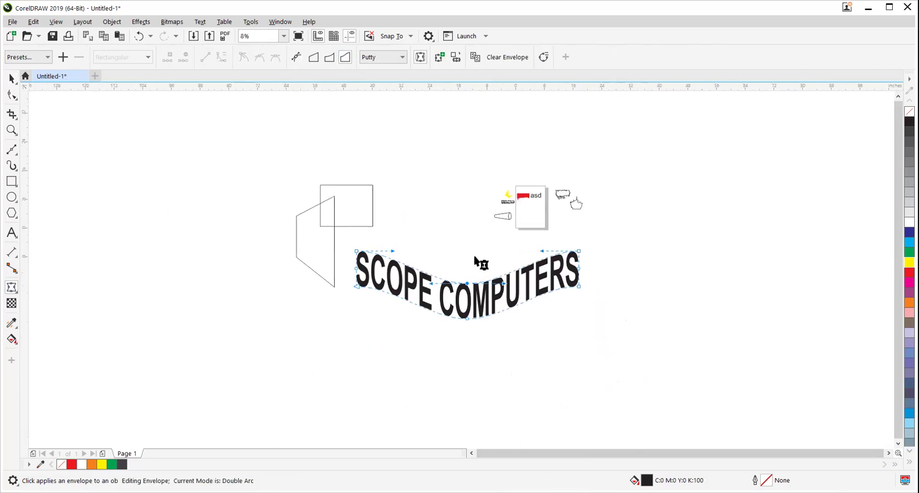
pyautogui.moveTo(467, 317); pyautogui.dragTo(467, 343)
pyautogui.click(154, 259)
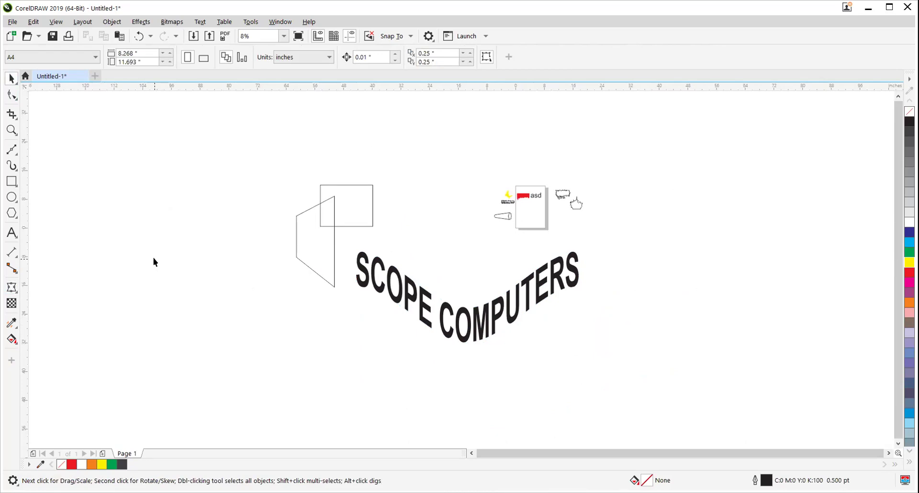
pyautogui.moveTo(474, 313); pyautogui.dragTo(221, 175)
# Add the artistic text "ASFDAGXDGFHDFH" below the page and enlarge it to about 106 inches wide
pyautogui.click(12, 233)
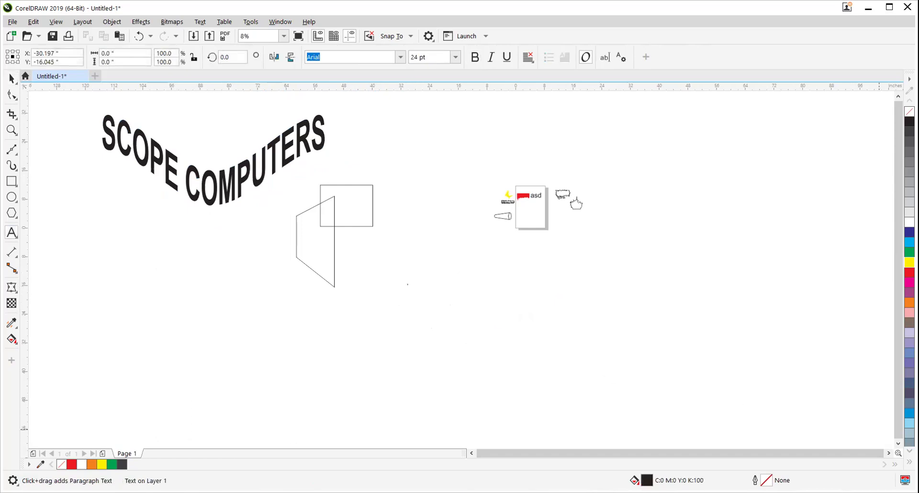
pyautogui.write('SCOPE COMPUTERS')
pyautogui.click(12, 79)
pyautogui.moveTo(408, 323); pyautogui.dragTo(773, 441)
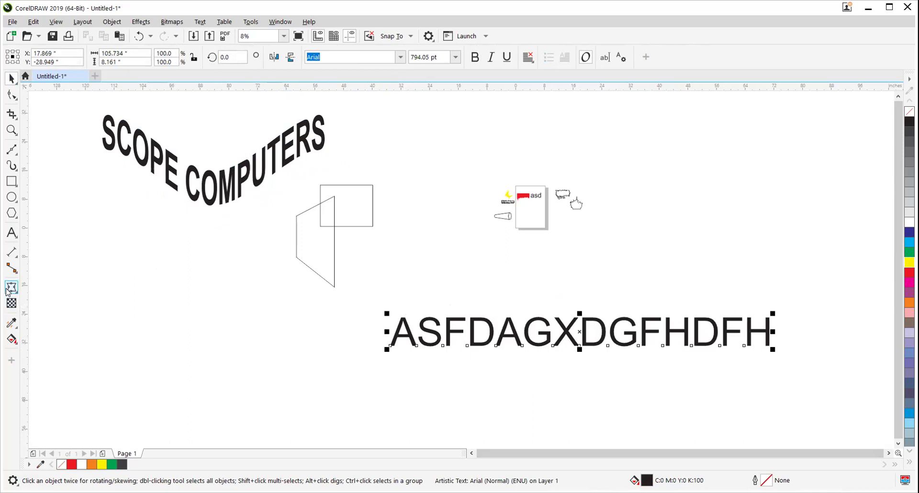
# Copy the envelope of SCOPE COMPUTERS onto the ASFDAGXDGFHDFH text, and undo the copy
pyautogui.click(11, 287)
pyautogui.click(475, 62)
pyautogui.click(279, 141)
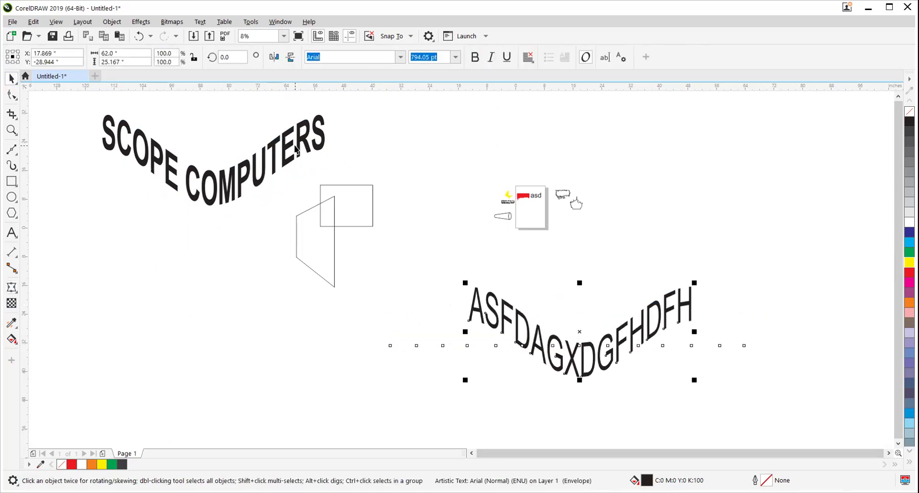
pyautogui.hotkey('ctrl', 'z')
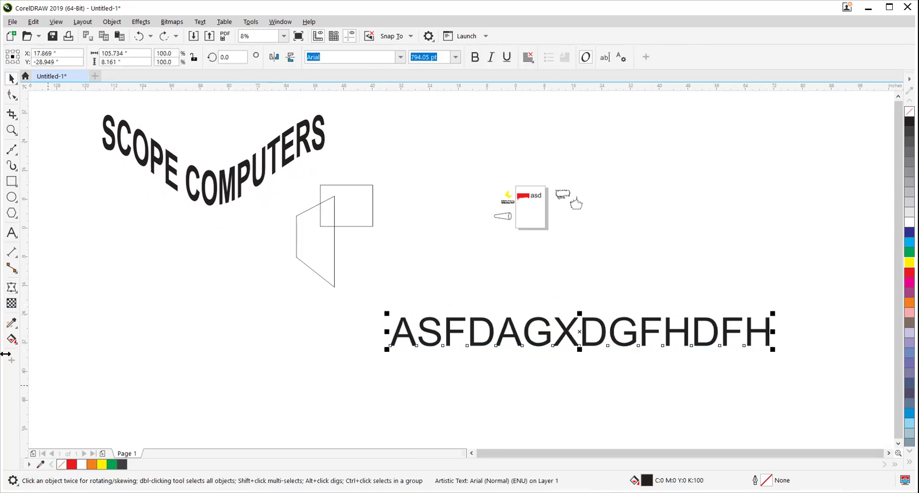
pyautogui.click(11, 287)
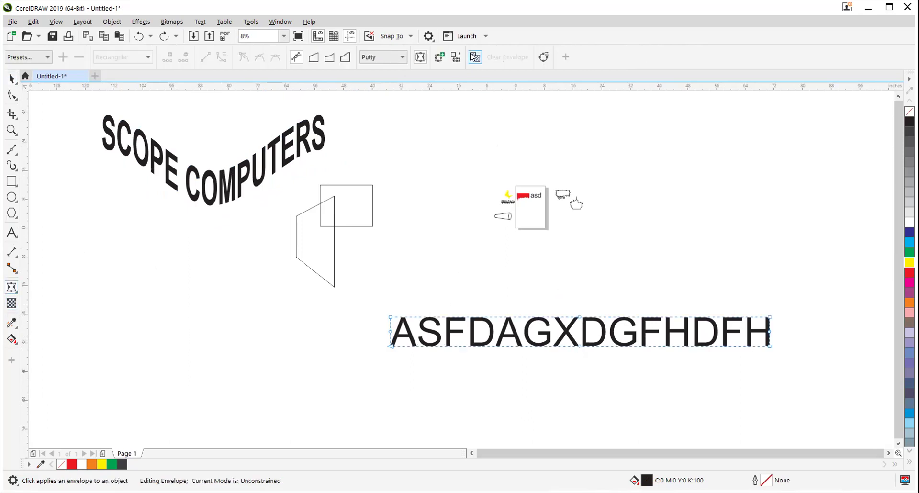
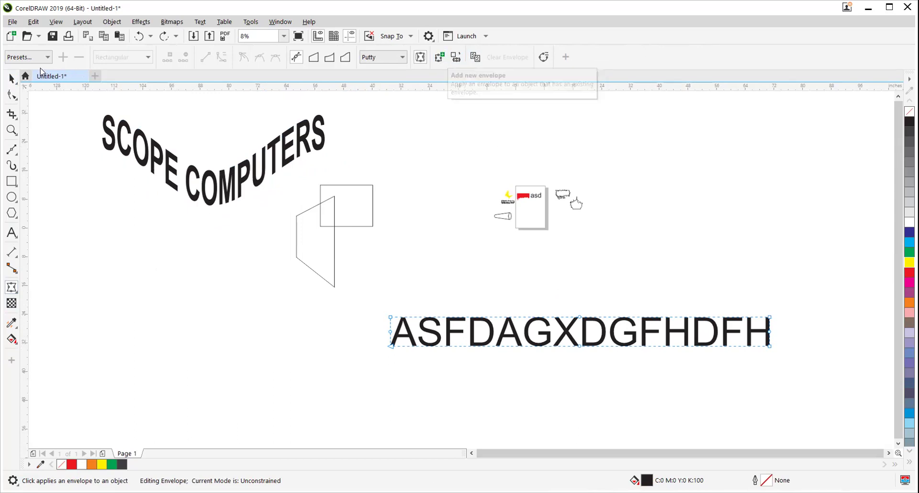
# Add a new straight-line envelope over the existing one on SCOPE COMPUTERS, pulling its lower middle node down into a V about 49.5 inches tall
pyautogui.click(12, 78)
pyautogui.click(170, 161)
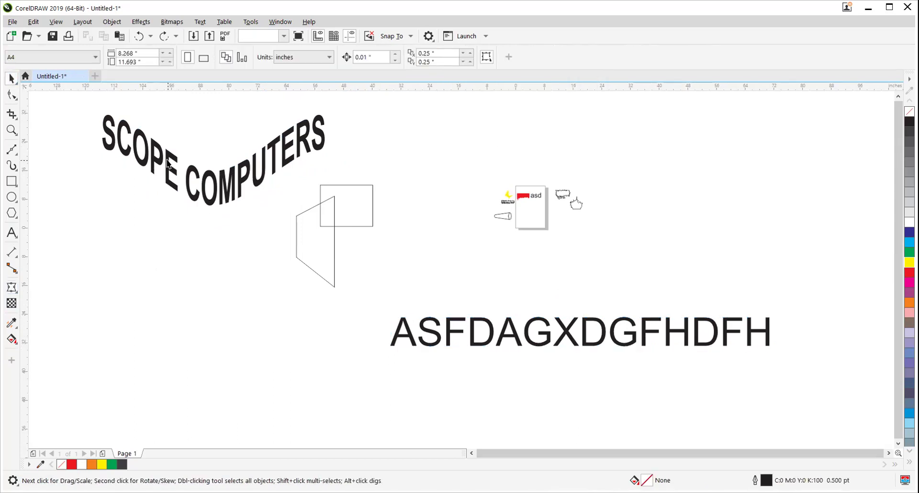
pyautogui.click(171, 163)
pyautogui.click(11, 289)
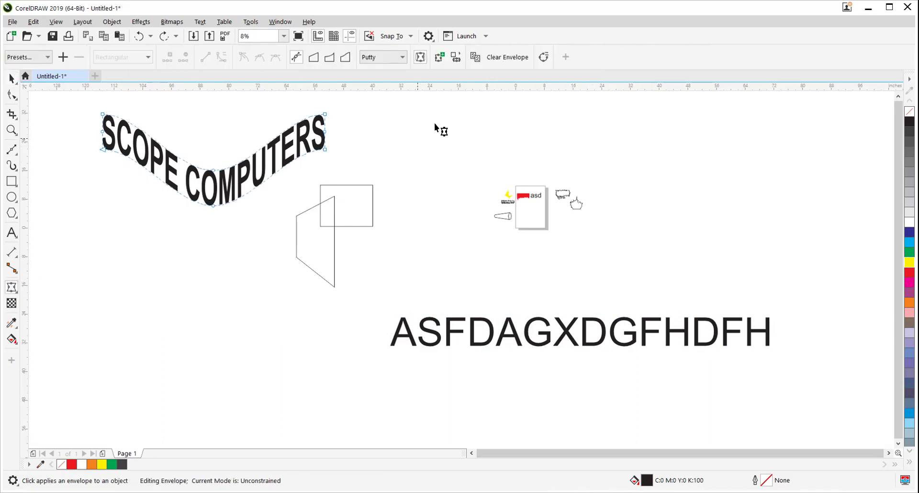
pyautogui.click(440, 58)
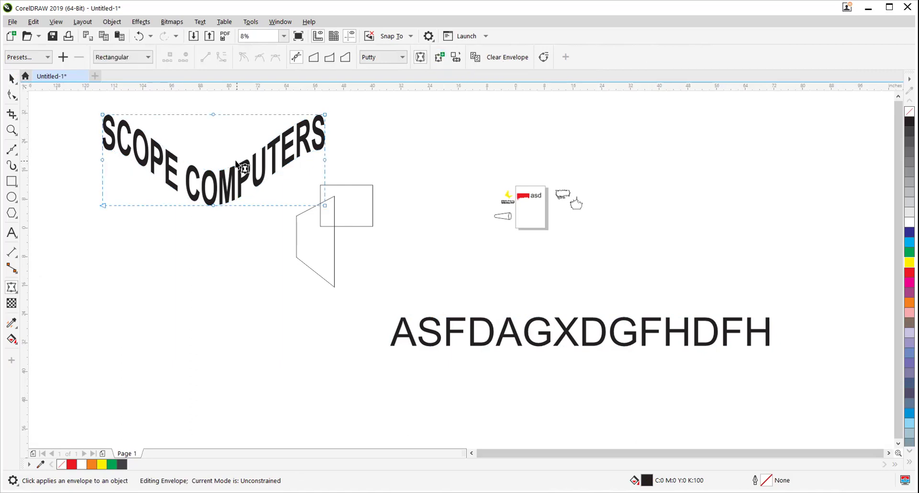
pyautogui.click(314, 58)
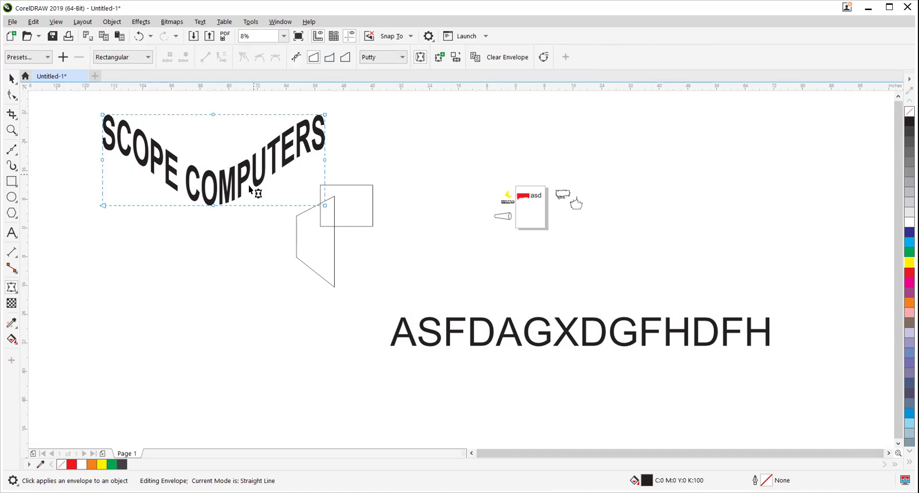
pyautogui.moveTo(213, 206); pyautogui.dragTo(213, 293)
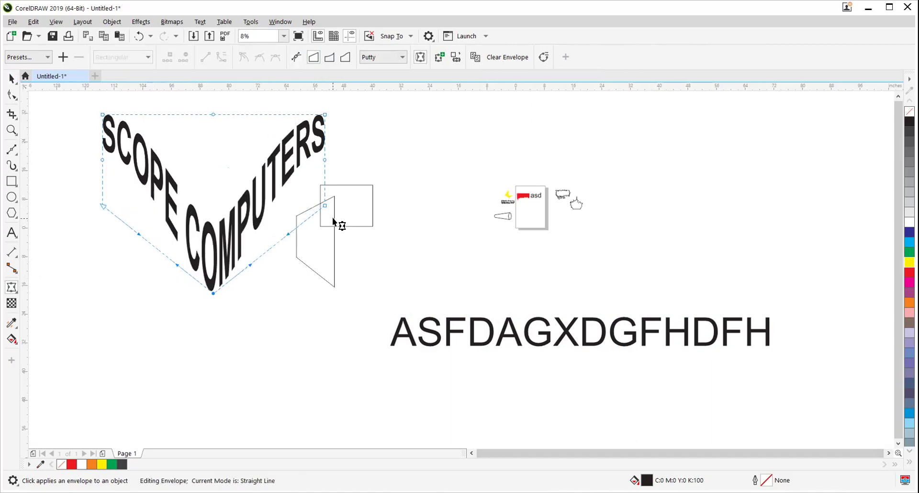
pyautogui.click(12, 78)
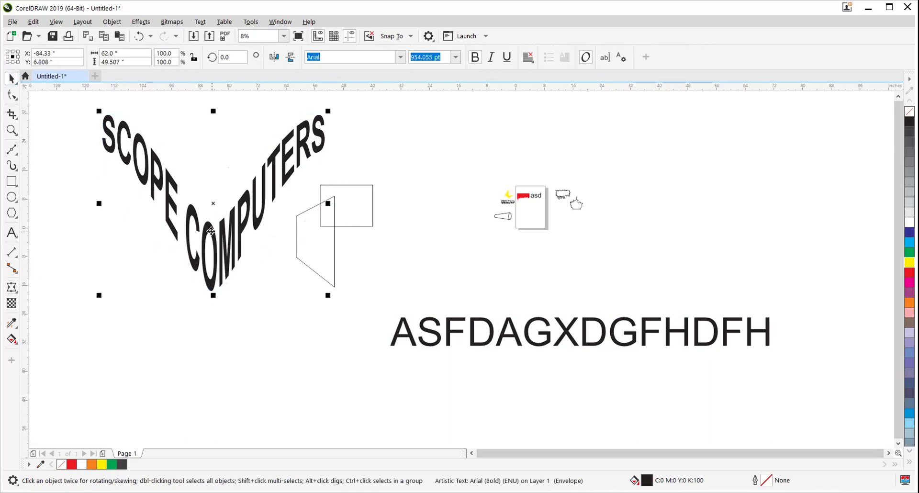
pyautogui.click(11, 287)
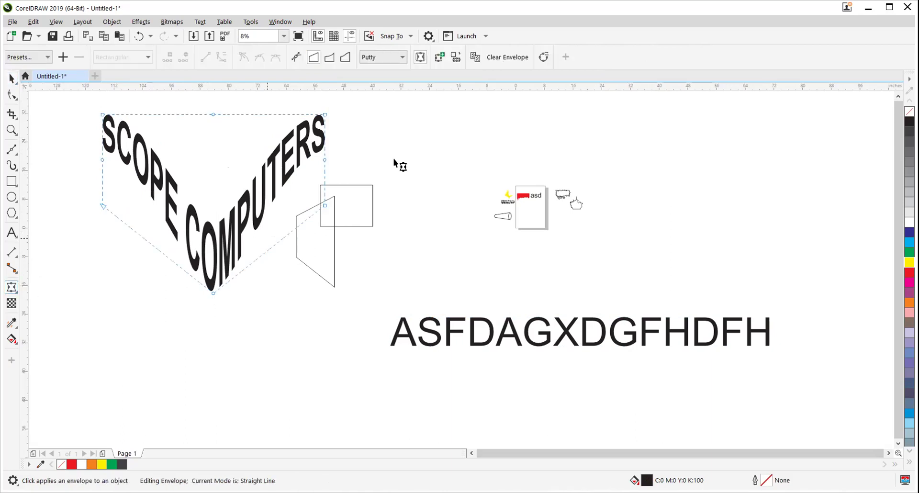
# Clear both stacked envelopes from the SCOPE COMPUTERS text
pyautogui.click(500, 58)
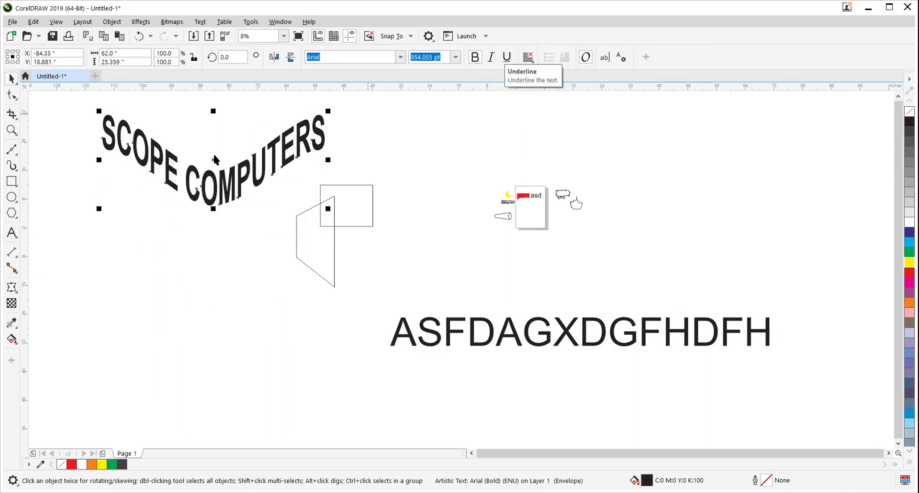
pyautogui.click(12, 287)
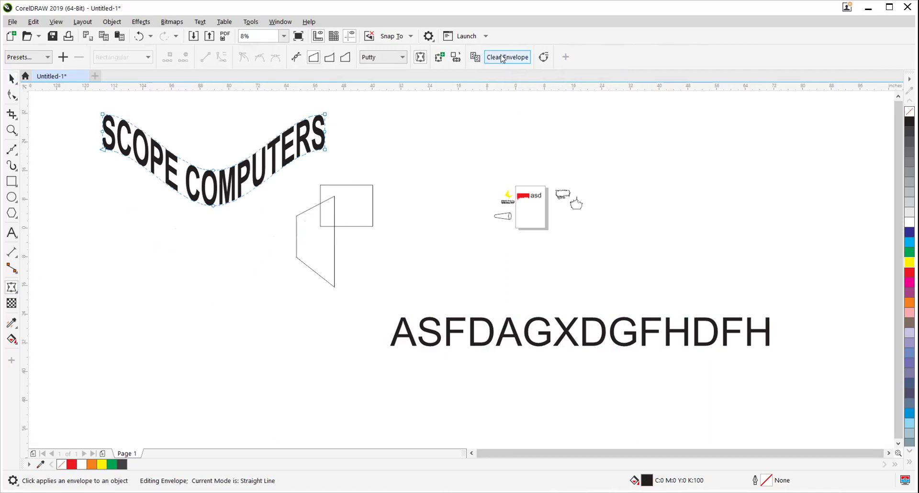
pyautogui.click(523, 59)
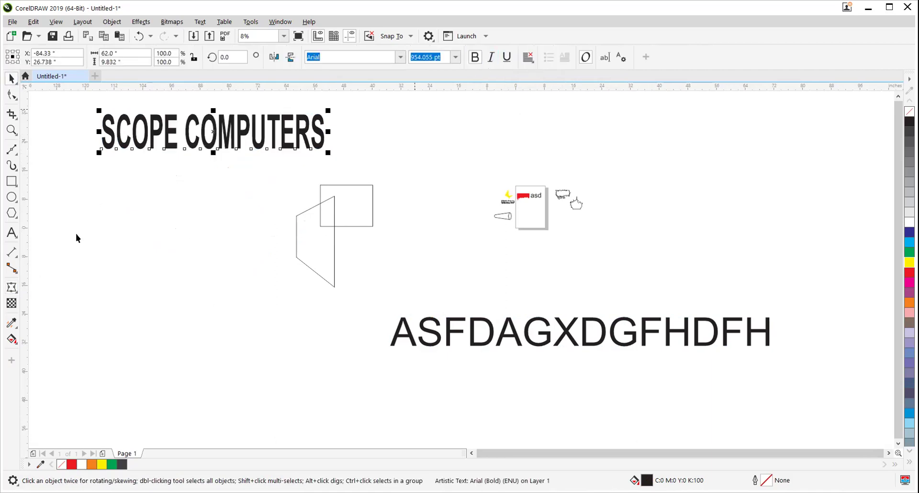
pyautogui.click(11, 287)
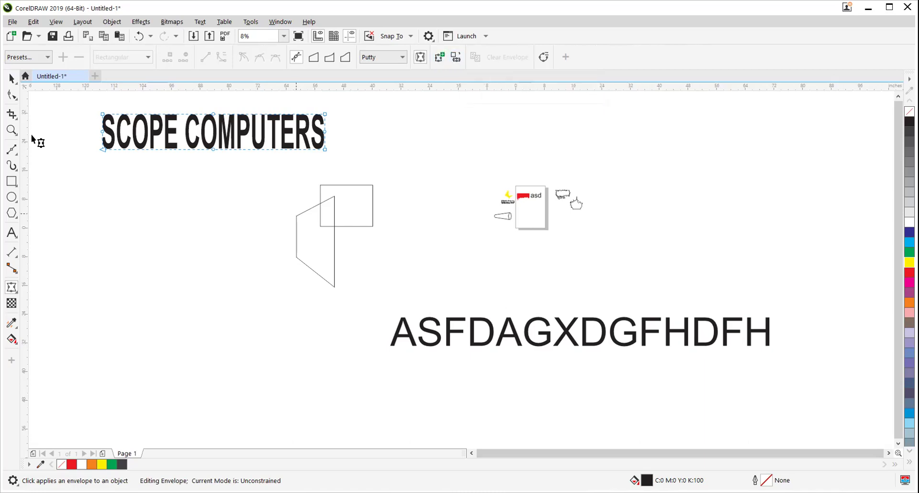
pyautogui.click(11, 79)
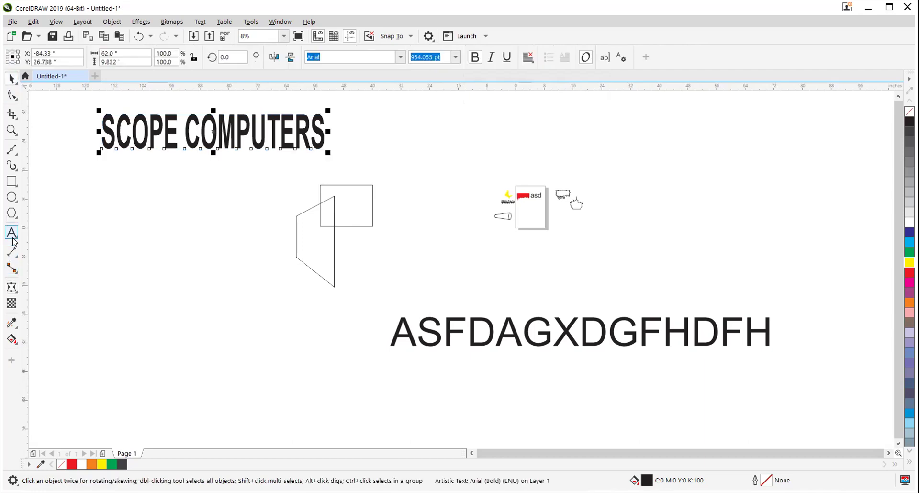
# Move the trapezoid clear of the rectangle and add the artistic text "SCOPE" beside it, enlarged to about 43 inches wide
pyautogui.moveTo(326, 239); pyautogui.dragTo(168, 266)
pyautogui.scroll(1, 168, 266)
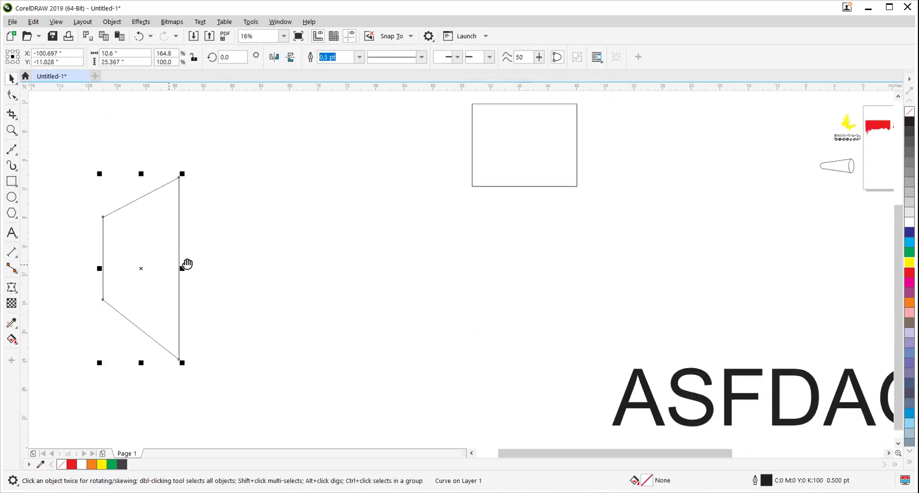
pyautogui.click(11, 233)
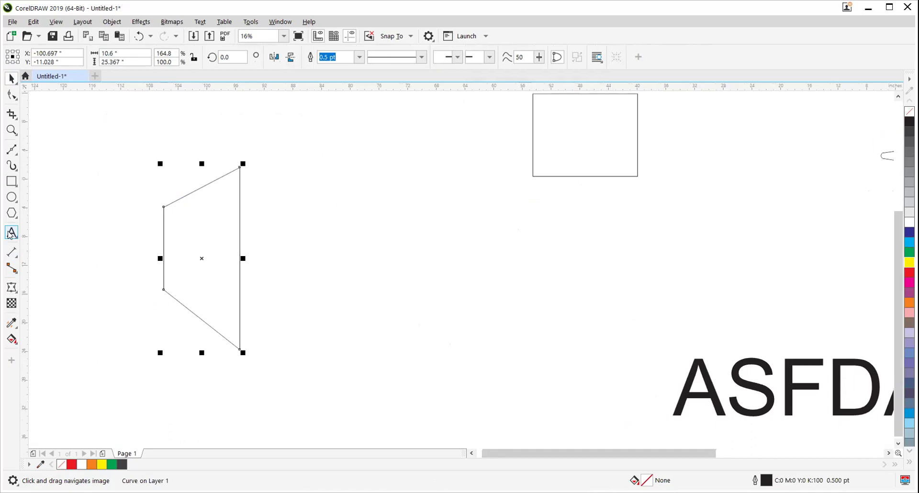
pyautogui.click(334, 283)
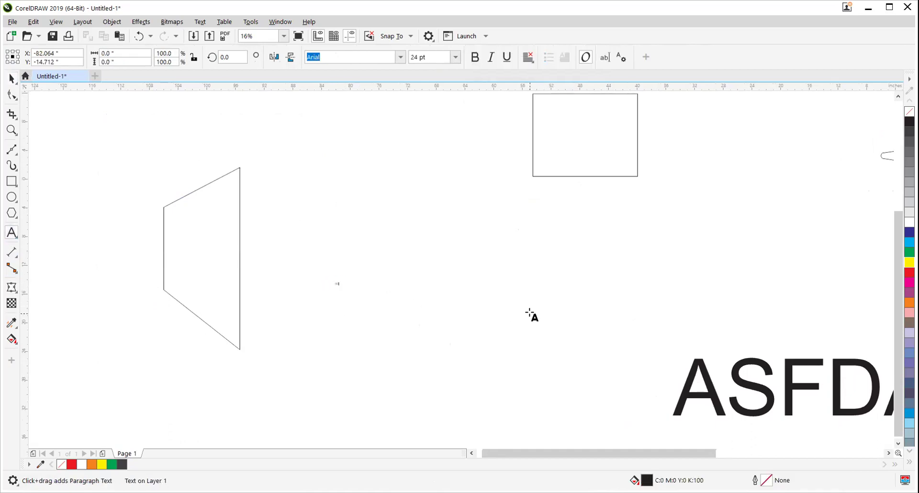
pyautogui.write('SCOPE')
pyautogui.click(11, 79)
pyautogui.moveTo(347, 289); pyautogui.dragTo(489, 354)
# Widen the trapezoid to about 24.9 inches and move it slightly up beside the SCOPE text
pyautogui.click(224, 241)
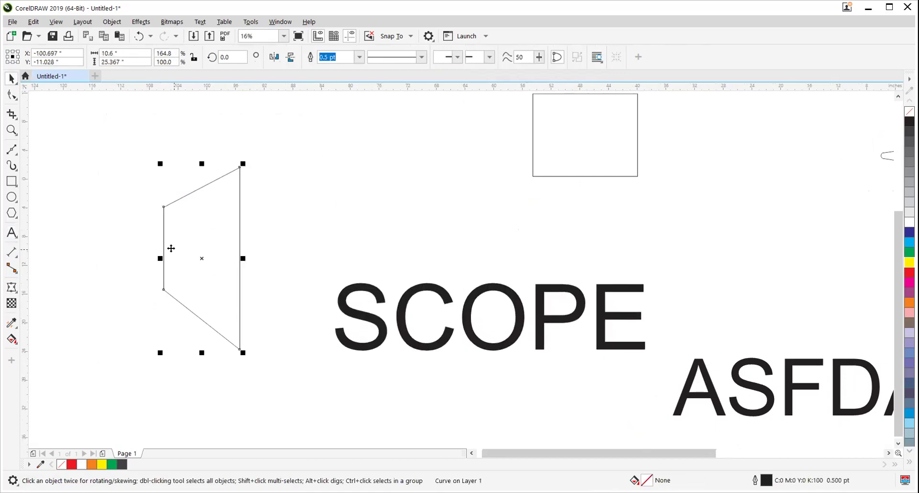
pyautogui.moveTo(159, 258); pyautogui.dragTo(55, 257)
pyautogui.moveTo(137, 257); pyautogui.dragTo(177, 244)
# Shape the SCOPE text with an envelope created from the trapezoid
pyautogui.click(378, 320)
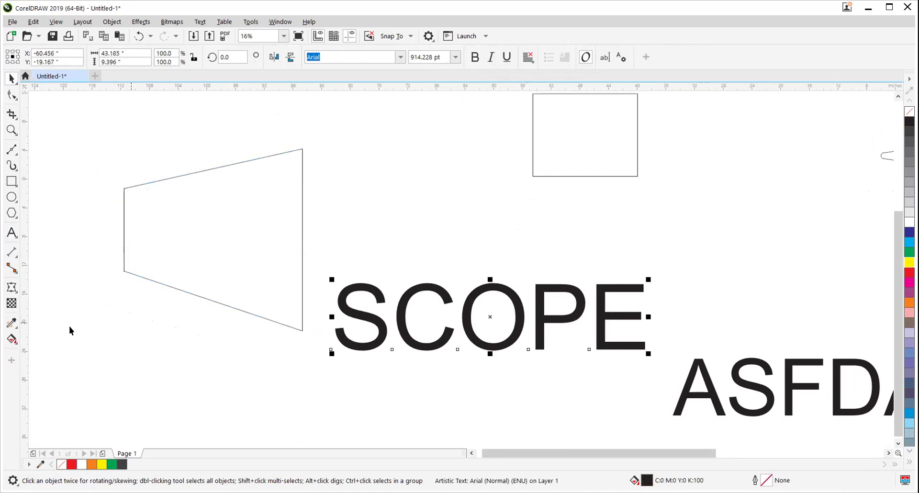
pyautogui.click(12, 288)
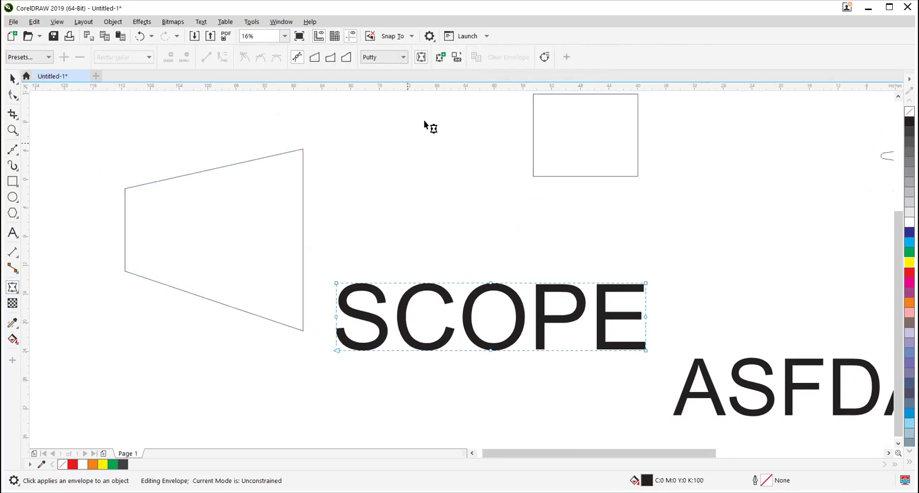
pyautogui.click(458, 58)
pyautogui.click(266, 157)
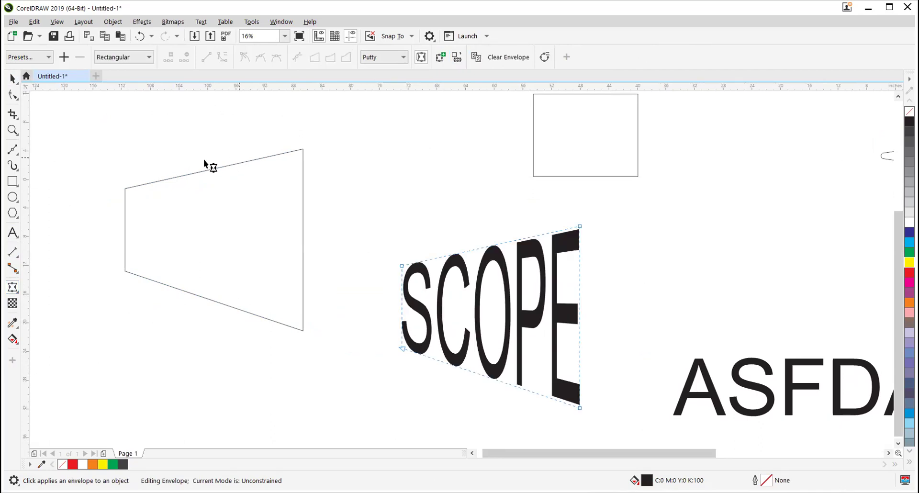
# Draw a six-sided polygon about 17.2 by 19.9 inches in the empty area beside the trapezoid
pyautogui.click(14, 215)
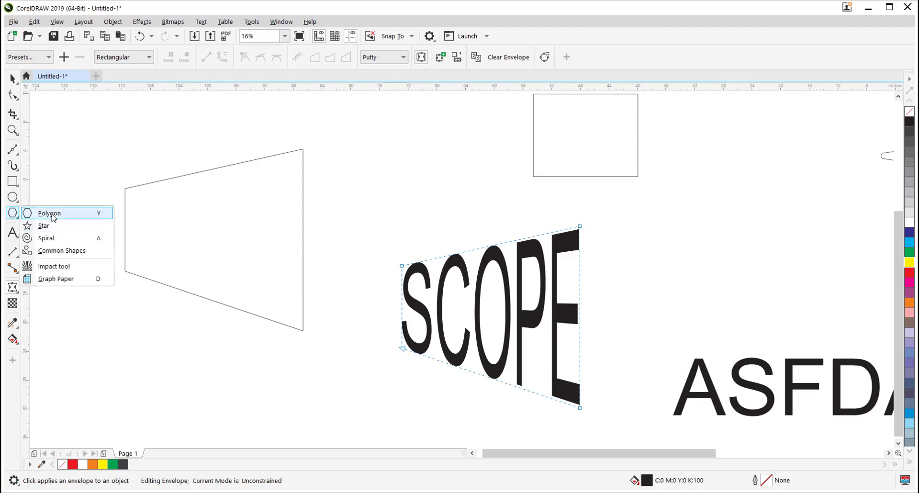
pyautogui.click(52, 216)
pyautogui.moveTo(67, 139); pyautogui.dragTo(176, 185)
pyautogui.moveTo(103, 152); pyautogui.dragTo(174, 227)
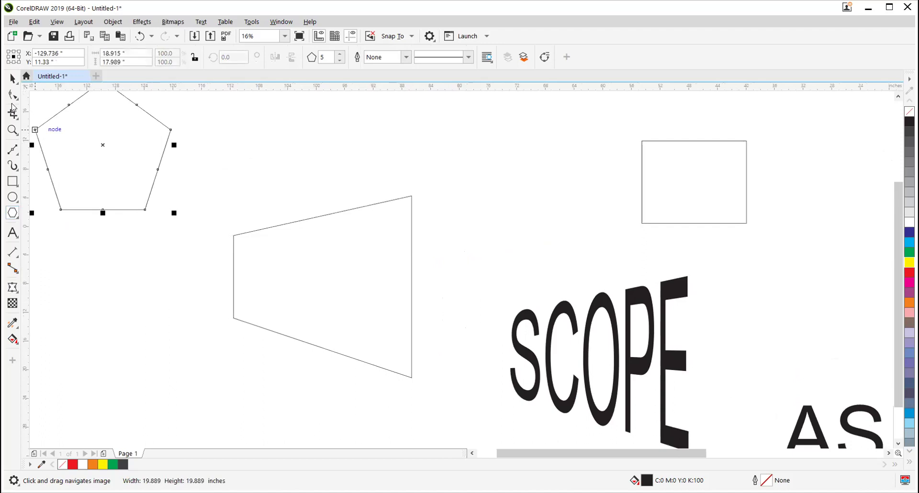
pyautogui.click(341, 54)
pyautogui.click(13, 77)
pyautogui.moveTo(103, 156); pyautogui.dragTo(154, 252)
# Move the trapezoid next to the rectangle and add the artistic text "BAJAJ" beside the hexagon, enlarged to about 26.9 inches wide
pyautogui.click(380, 248)
pyautogui.moveTo(380, 248); pyautogui.dragTo(573, 157)
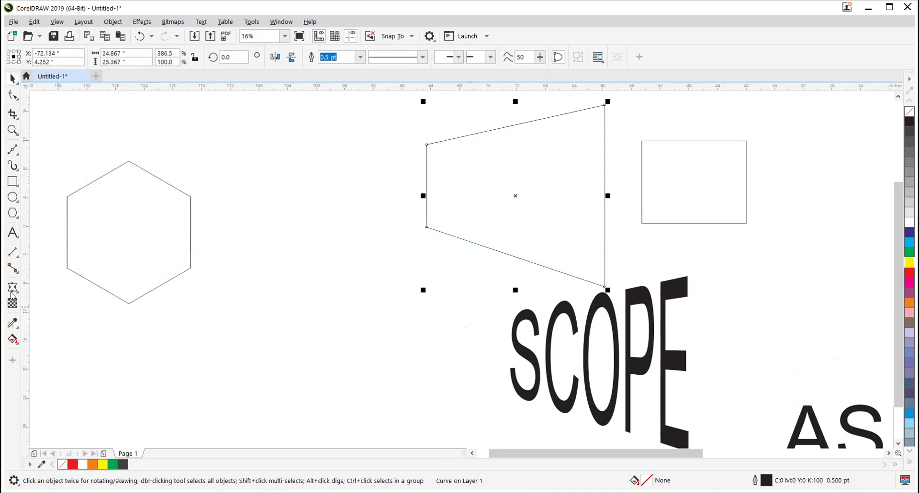
pyautogui.click(13, 233)
pyautogui.click(206, 323)
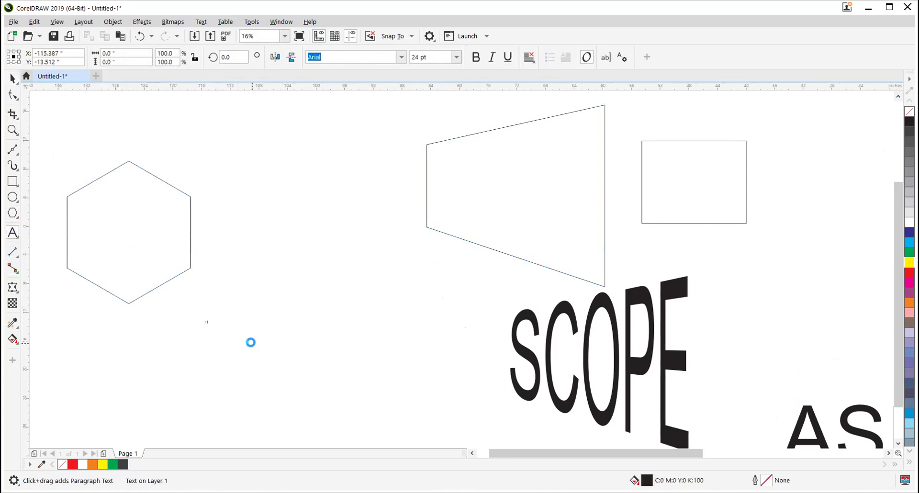
pyautogui.write('This is')
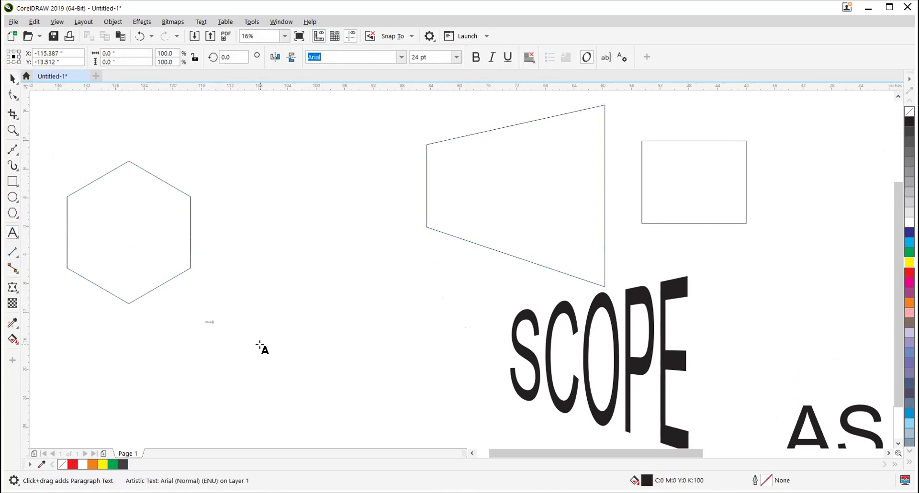
pyautogui.click(16, 84)
pyautogui.moveTo(218, 314); pyautogui.dragTo(402, 271)
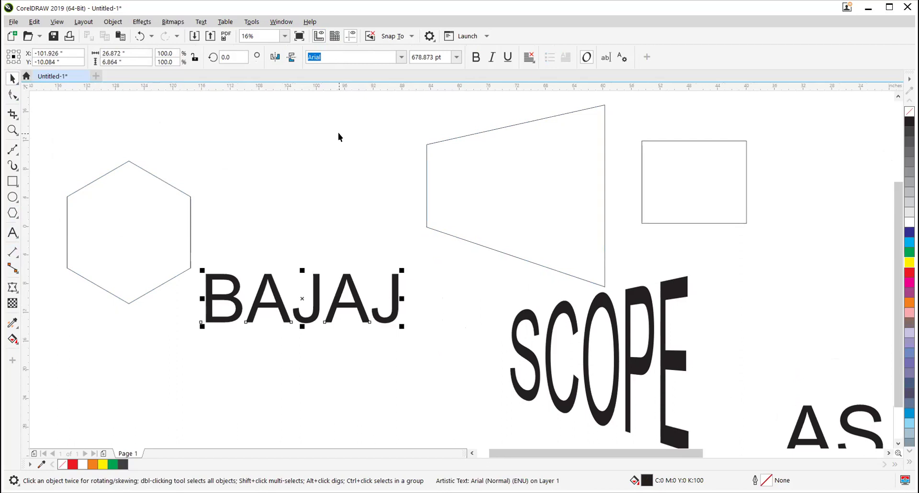
# Change the BAJAJ text to lowercase and make it bold
pyautogui.press('F8')
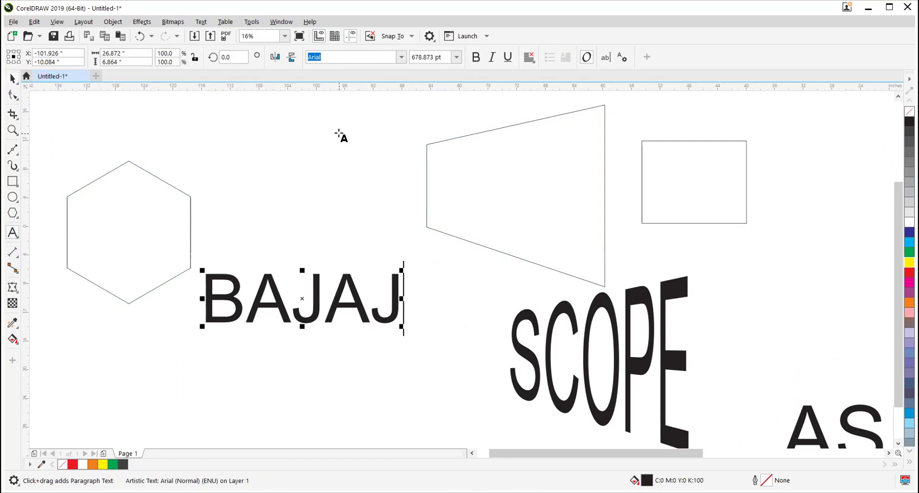
pyautogui.hotkey('ctrl', 'a')
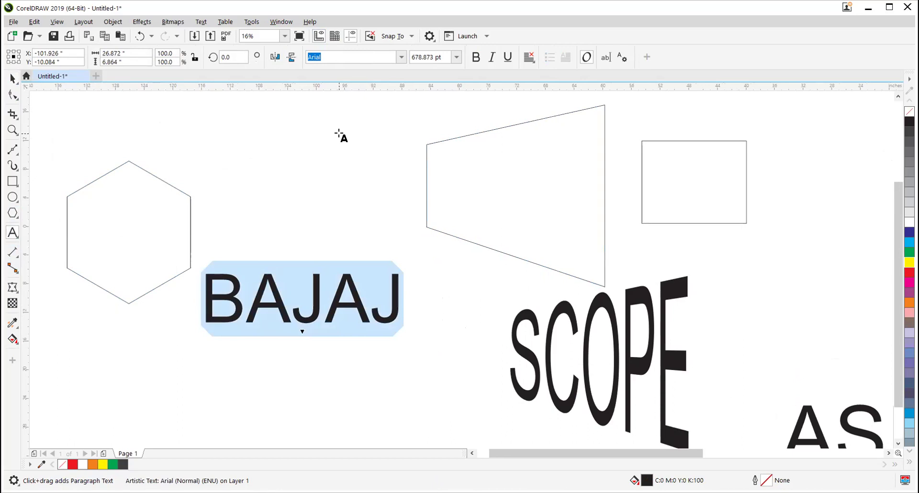
pyautogui.hotkey('shift', 'F3')
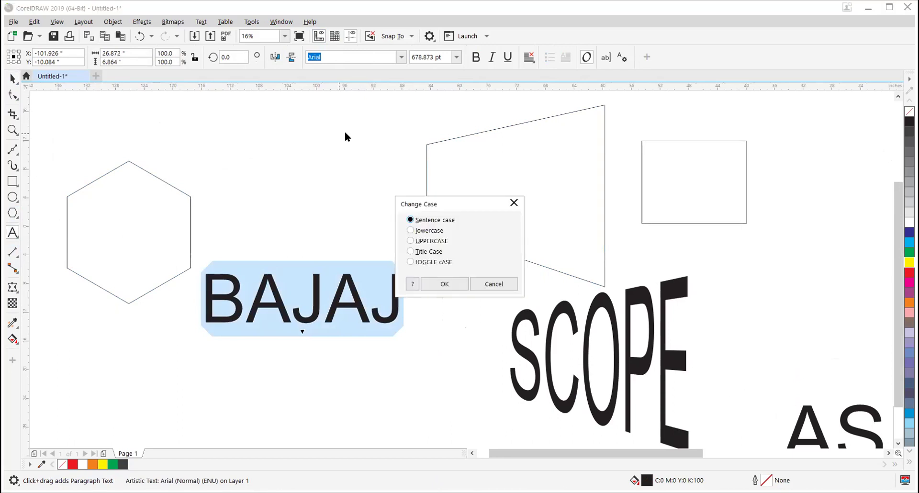
pyautogui.click(411, 231)
pyautogui.click(431, 284)
pyautogui.click(12, 79)
pyautogui.click(476, 57)
# Move the hexagon above the bajaj text, convert it to curves and delete the midpoint nodes on its slanted edges
pyautogui.moveTo(146, 216); pyautogui.dragTo(179, 162)
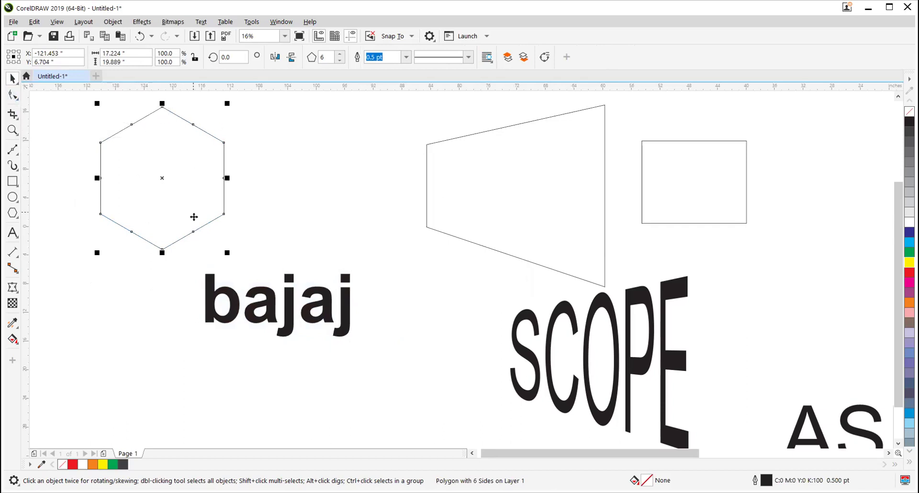
pyautogui.hotkey('ctrl', 'q')
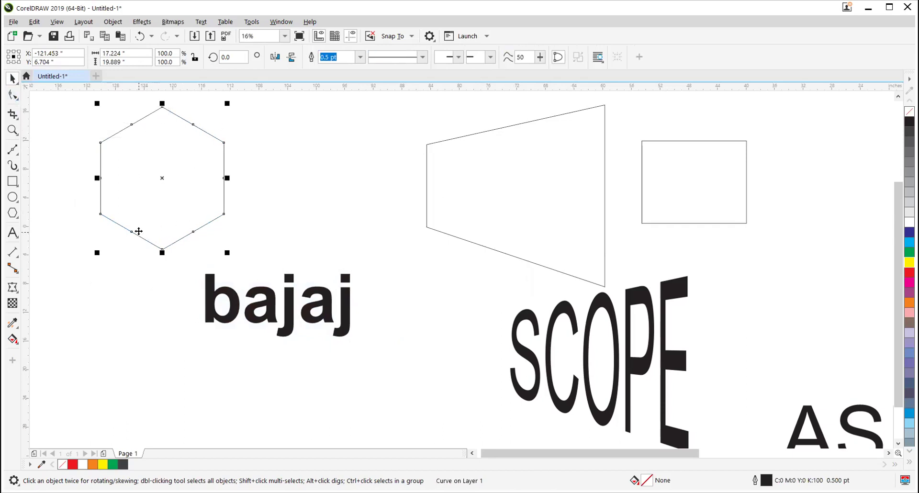
pyautogui.click(12, 94)
pyautogui.moveTo(113, 113); pyautogui.dragTo(211, 132)
pyautogui.press('Delete')
pyautogui.moveTo(119, 207); pyautogui.dragTo(201, 246)
pyautogui.press('Delete')
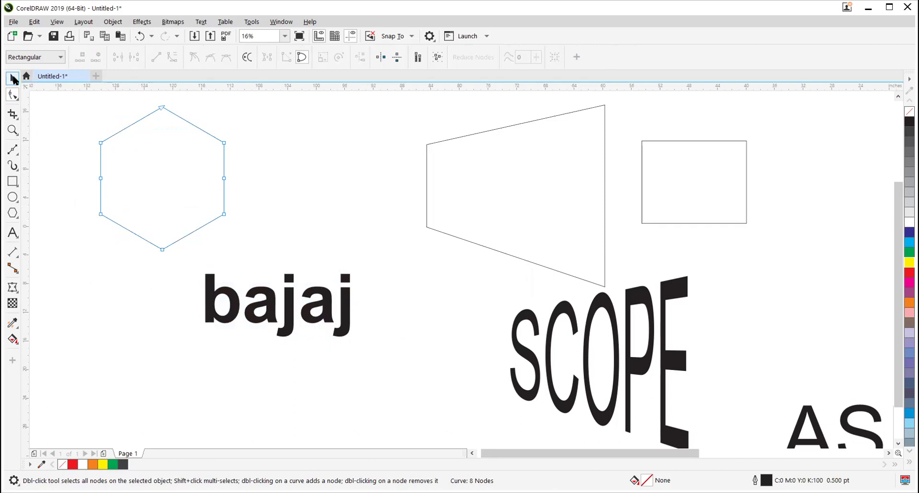
pyautogui.click(13, 78)
# Shape the bajaj text with an envelope created from the hexagon
pyautogui.click(248, 321)
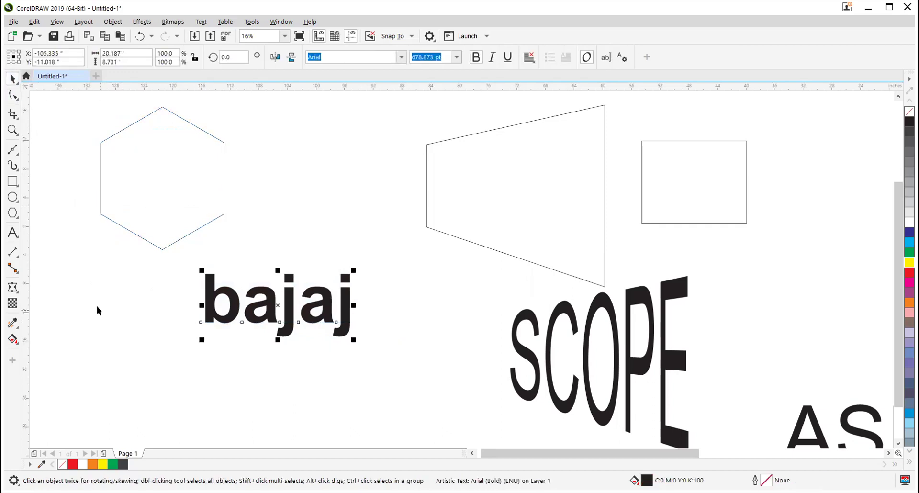
pyautogui.click(13, 288)
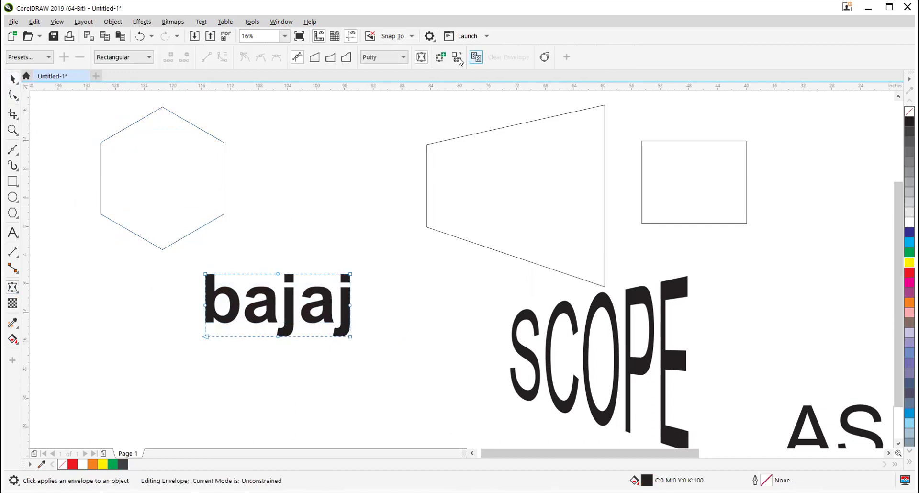
pyautogui.click(190, 145)
# Move the enveloped bajaj text into the hexagon and scale it down to about 15.5 inches wide
pyautogui.click(12, 78)
pyautogui.moveTo(282, 309); pyautogui.dragTo(188, 216)
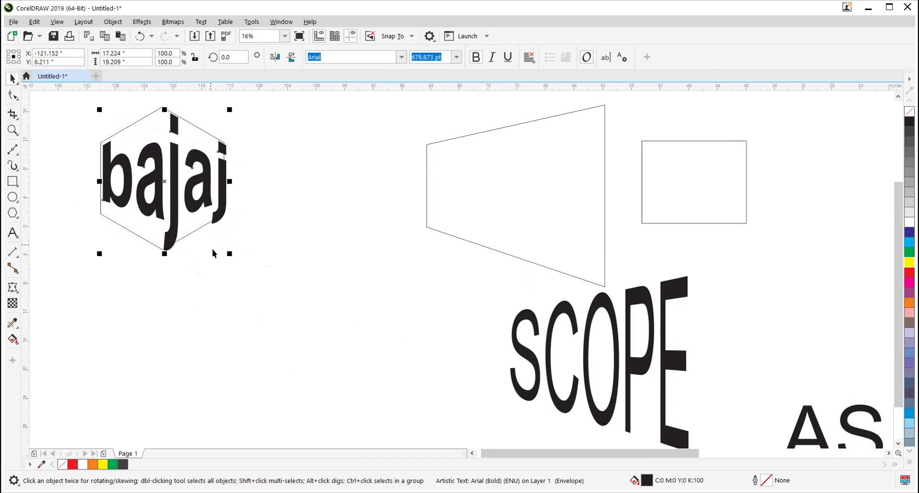
pyautogui.moveTo(230, 254); pyautogui.dragTo(225, 259)
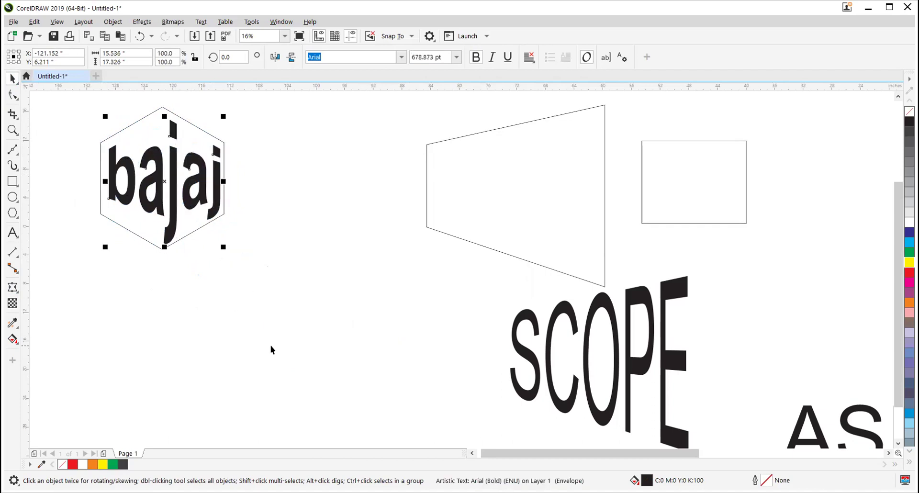
# Make an enlarged copy of the hexagon about 18.8 inches wide, and turn the gap between both hexagons into a blue ring
pyautogui.click(190, 232)
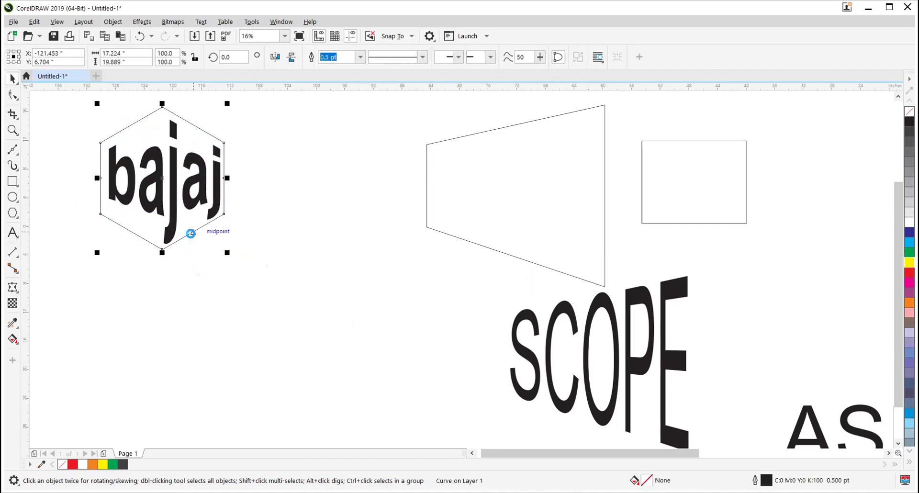
pyautogui.moveTo(229, 254); pyautogui.dragTo(234, 259)
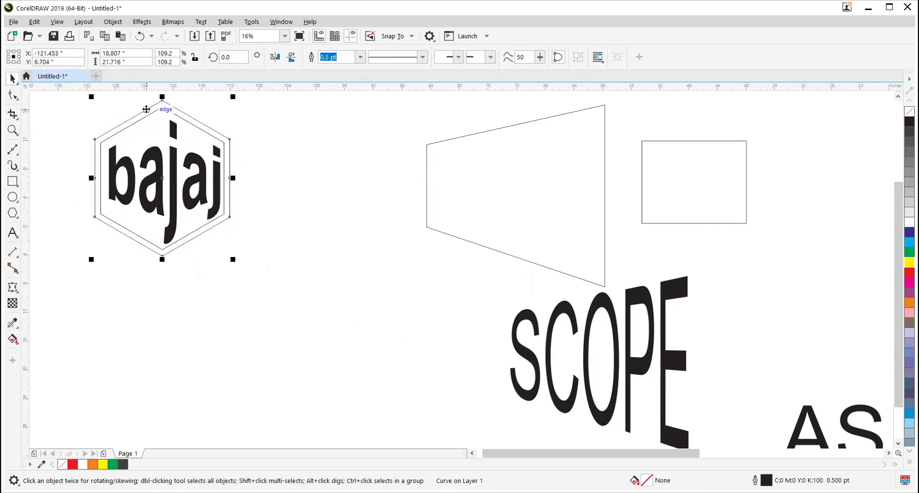
pyautogui.click(147, 116)
pyautogui.hotkey('ctrl', 'z')
pyautogui.keyDown('shift'); pyautogui.click(147, 116); pyautogui.keyUp('shift')
pyautogui.click(196, 113)
pyautogui.click(197, 120)
pyautogui.click(909, 233)
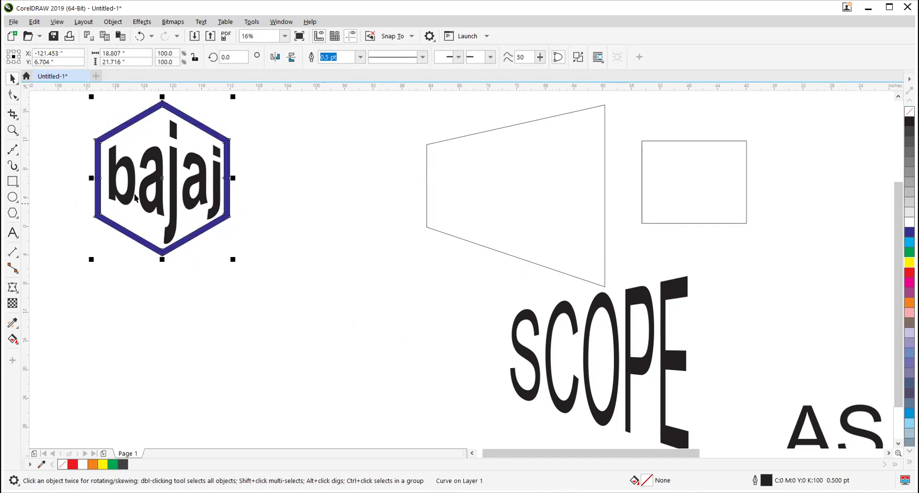
# Fill the bajaj text with the same blue as the hexagonal ring
pyautogui.press('Tab')
pyautogui.click(909, 233)
pyautogui.click(265, 295)
pyautogui.moveTo(284, 281); pyautogui.dragTo(66, 105)
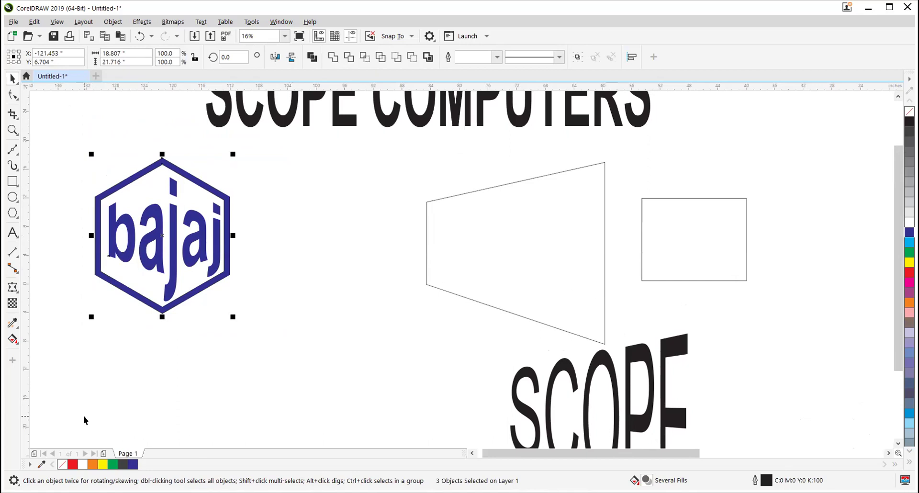
pyautogui.click(107, 394)
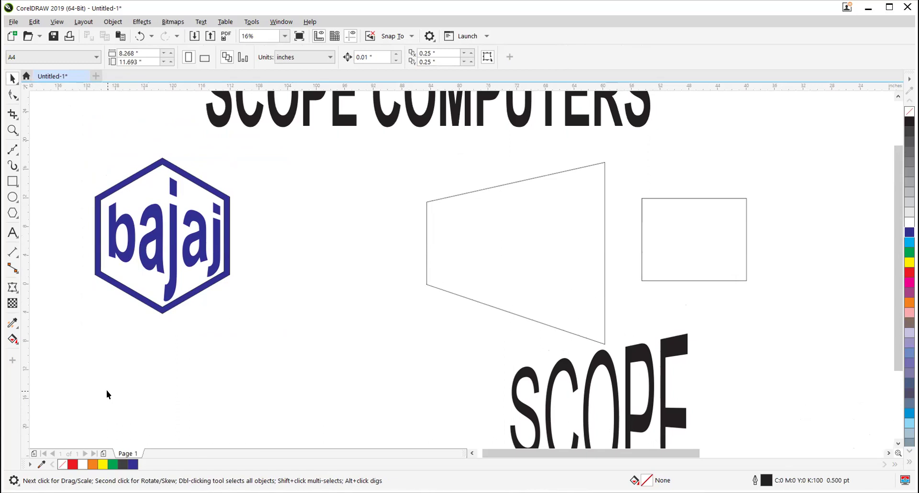
pyautogui.click(15, 326)
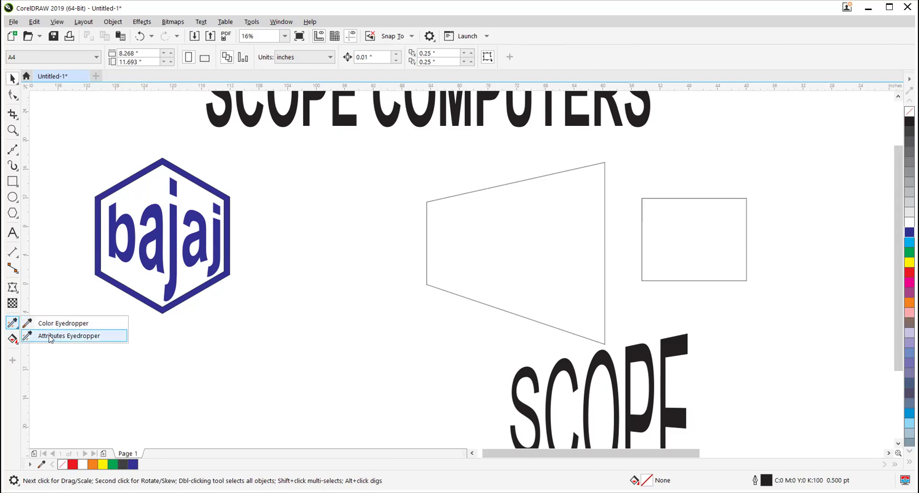
pyautogui.click(51, 338)
pyautogui.hotkey('ctrl', 'a')
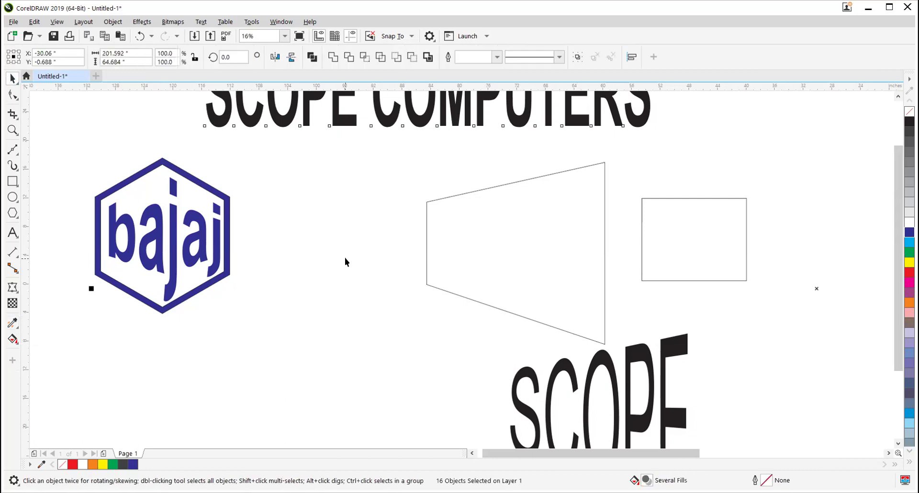
pyautogui.press('Escape')
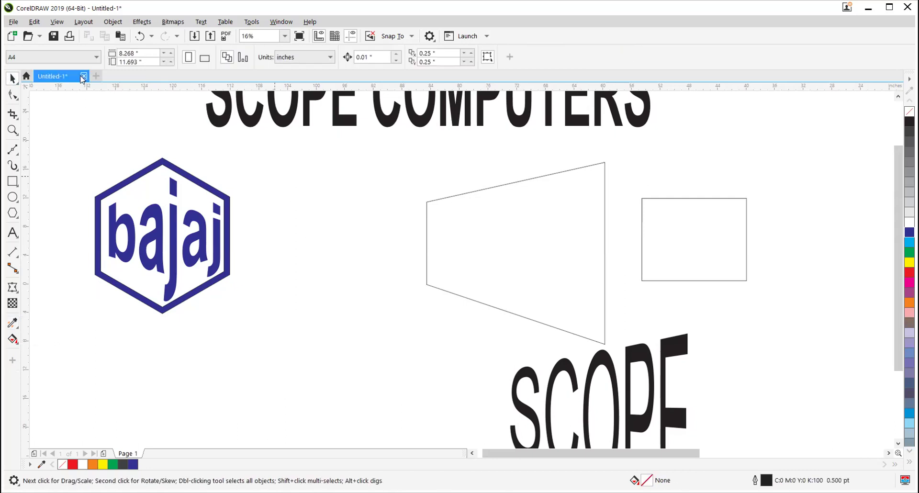
# Close the current drawing and create a new blank A4 document
pyautogui.click(83, 76)
pyautogui.press('Return')
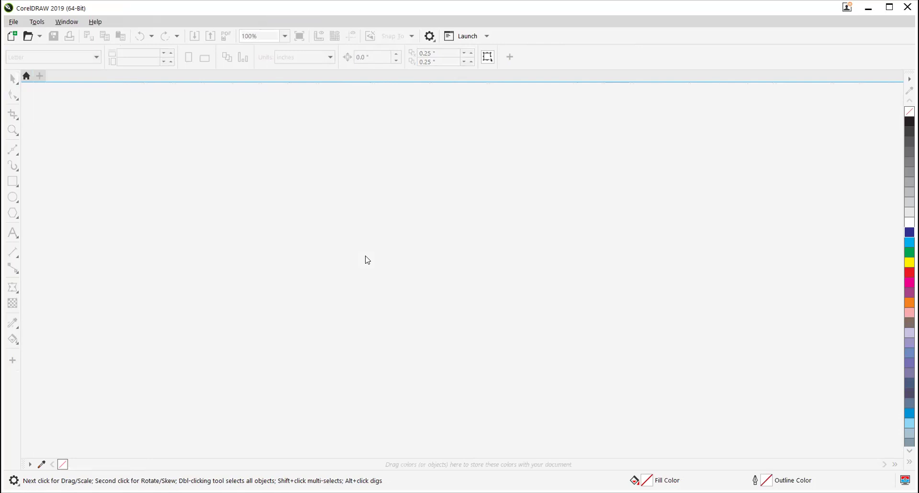
pyautogui.click(10, 36)
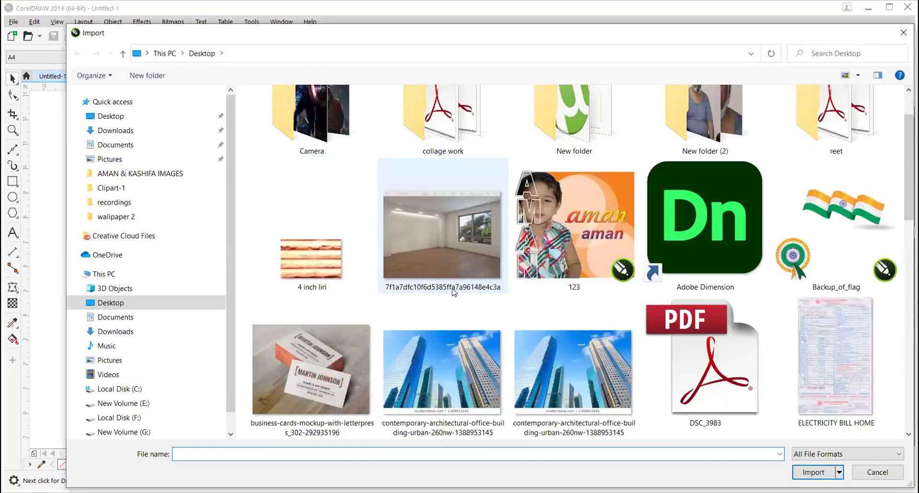
# Import the Stack-Business-Card-MockUp image from the Desktop and place it on the page about 7.4 inches wide
pyautogui.scroll(-5, 444, 272)
pyautogui.click(317, 136)
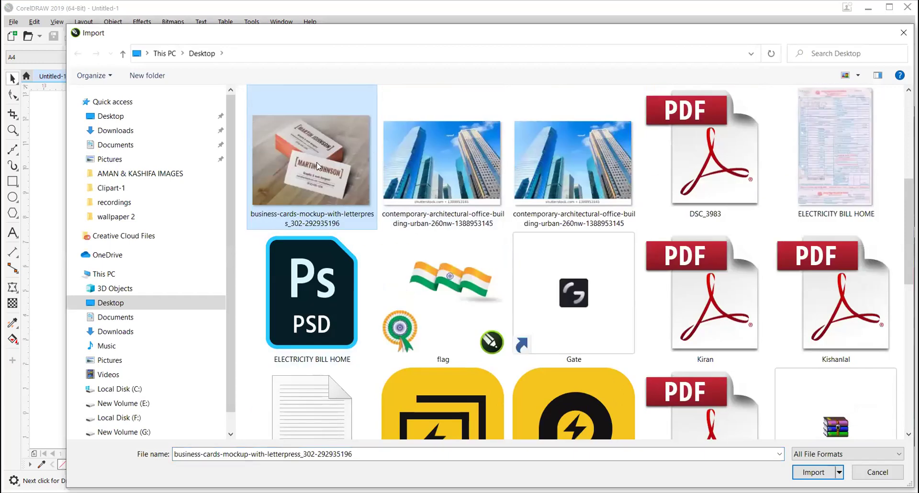
pyautogui.scroll(-1, 649, 276)
pyautogui.scroll(-6, 598, 264)
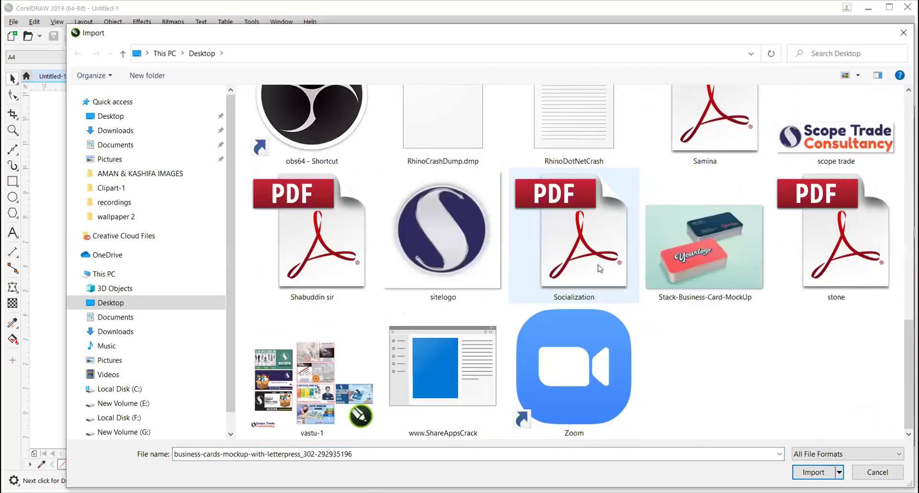
pyautogui.click(730, 261)
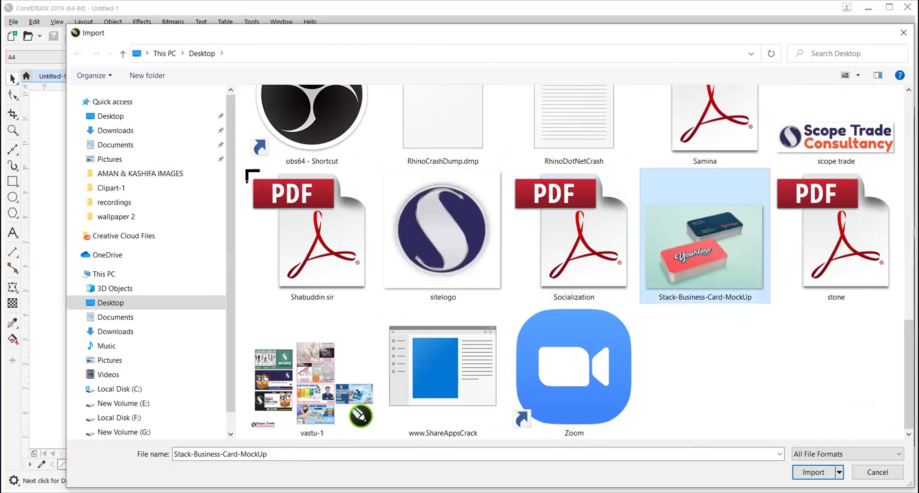
pyautogui.doubleClick(712, 254)
pyautogui.moveTo(369, 142); pyautogui.dragTo(556, 277)
pyautogui.scroll(3, 451, 189)
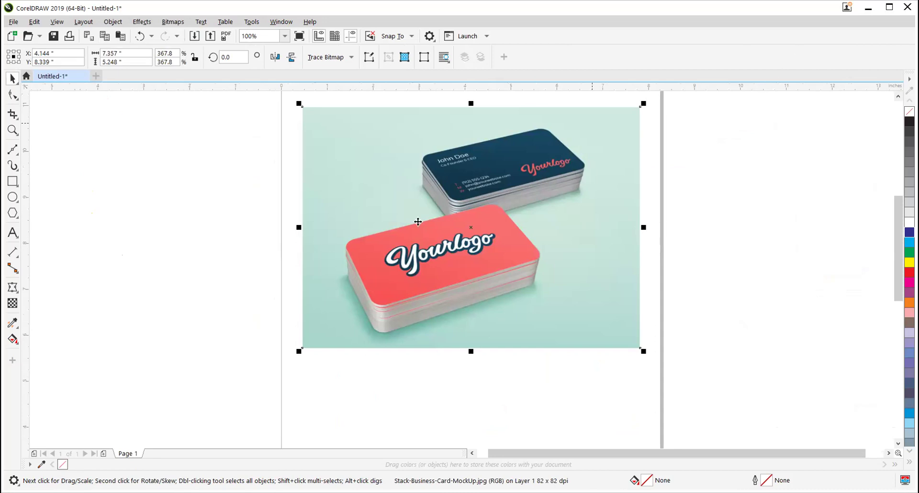
pyautogui.moveTo(440, 234); pyautogui.dragTo(428, 238)
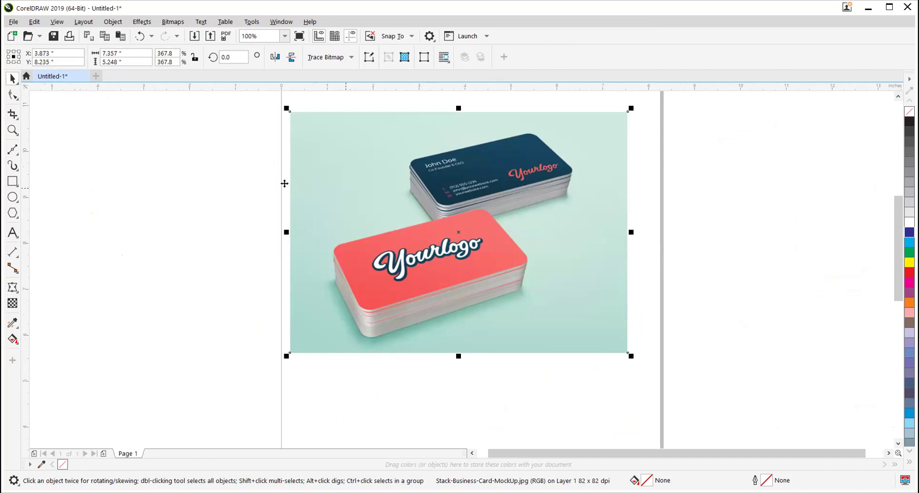
# Draw a rectangle about 3.6 by 1.9 inches over the red business card in the mockup
pyautogui.click(12, 181)
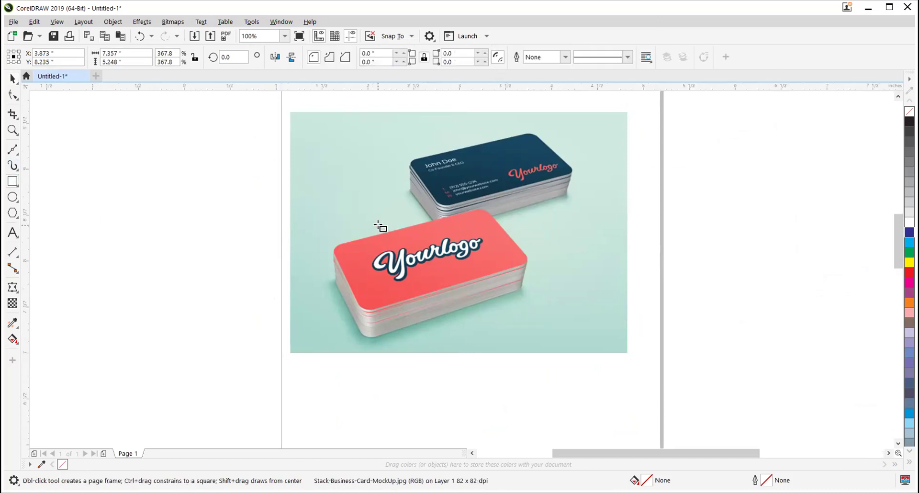
pyautogui.scroll(2, 380, 228)
pyautogui.moveTo(240, 162)
pyautogui.mouseDown()
pyautogui.moveTo(484, 292)
pyautogui.moveTo(574, 324)
pyautogui.mouseUp()
pyautogui.moveTo(407, 327); pyautogui.dragTo(407, 338)
# Round all four corners of the rectangle to a radius of 0.316 inches
pyautogui.click(13, 94)
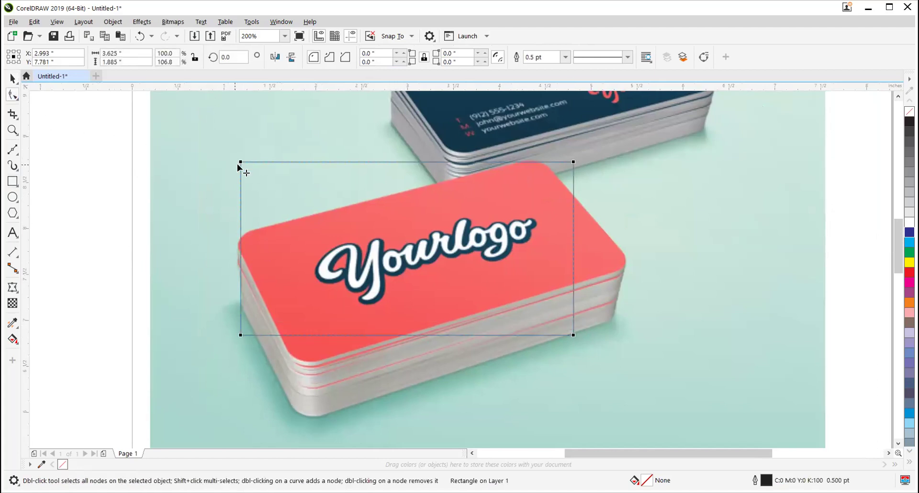
pyautogui.click(402, 52)
pyautogui.click(403, 51)
pyautogui.click(402, 51)
pyautogui.click(402, 51)
pyautogui.click(403, 52)
pyautogui.click(403, 52)
pyautogui.click(404, 52)
pyautogui.click(404, 52)
pyautogui.click(403, 53)
pyautogui.click(403, 52)
pyautogui.click(403, 52)
# Move the rounded rectangle over the red card and stretch it to about 2.3 inches tall
pyautogui.click(12, 78)
pyautogui.moveTo(426, 255); pyautogui.dragTo(444, 282)
pyautogui.moveTo(425, 363); pyautogui.dragTo(425, 401)
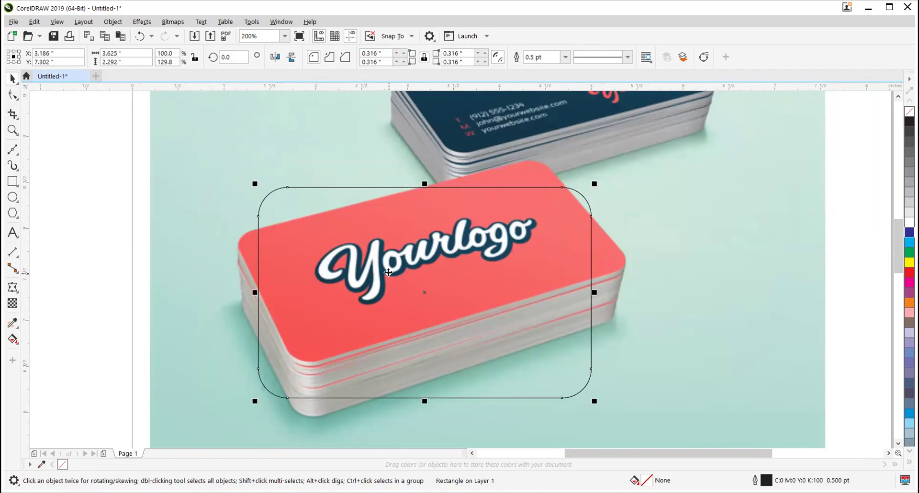
# Envelope the rounded rectangle in Unconstrained mode and move its upper-right and lower-right nodes to the matching corners of the red card
pyautogui.click(13, 289)
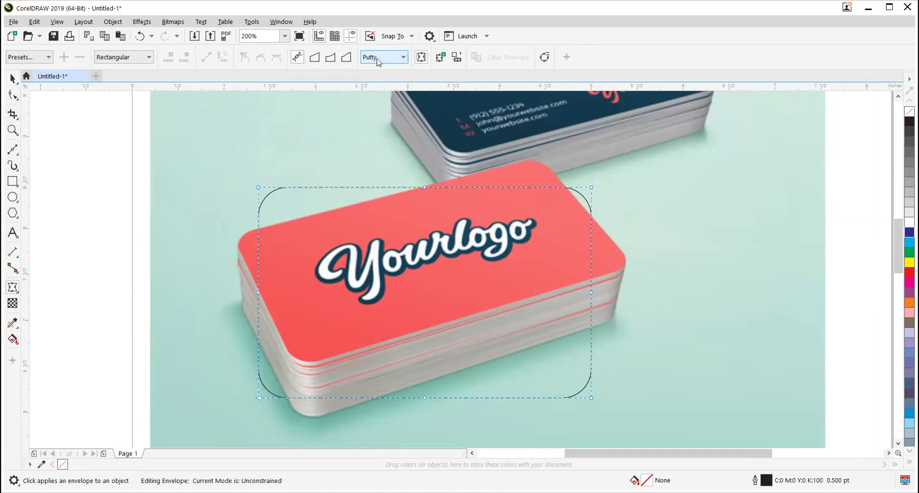
pyautogui.click(419, 61)
pyautogui.moveTo(591, 188); pyautogui.dragTo(553, 159)
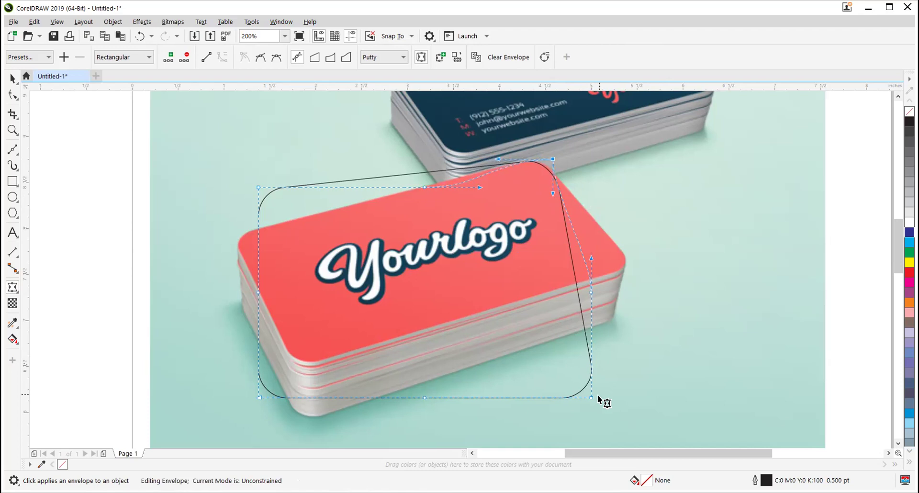
pyautogui.moveTo(592, 398); pyautogui.dragTo(624, 263)
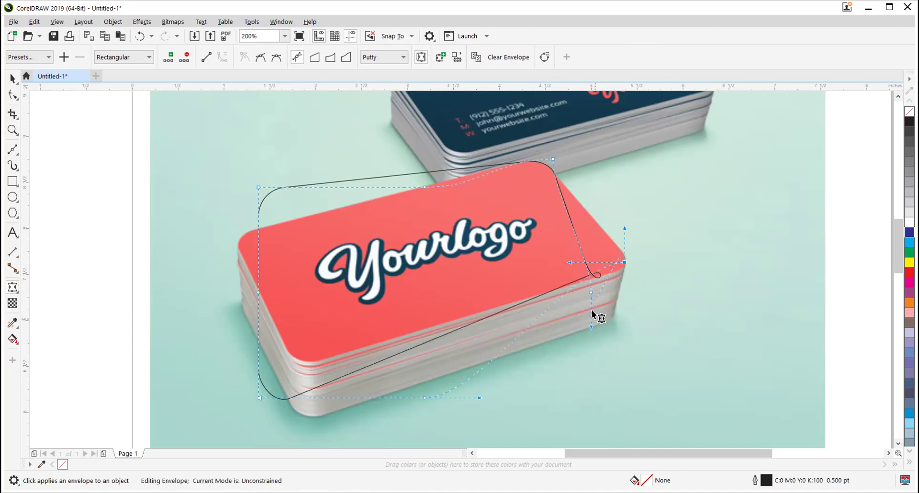
# Adjust the envelope's right middle node and its handles so the outline follows the card's right edge
pyautogui.moveTo(591, 328); pyautogui.dragTo(584, 241)
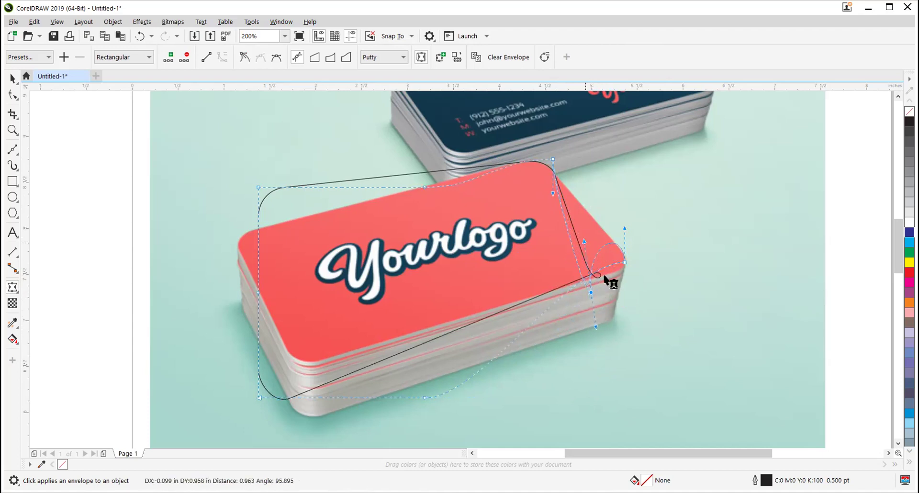
pyautogui.moveTo(595, 327); pyautogui.dragTo(575, 258)
pyautogui.moveTo(592, 291); pyautogui.dragTo(593, 226)
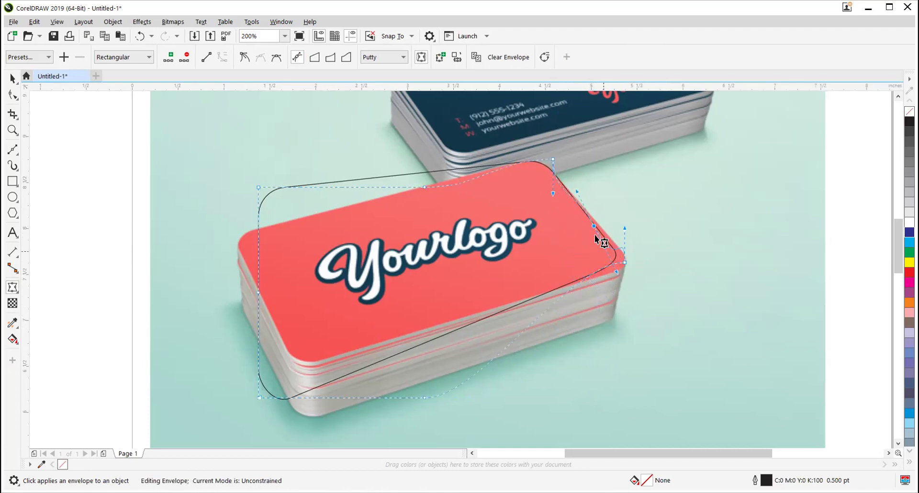
# Move the envelope's upper-left node onto the upper-left corner of the red card
pyautogui.moveTo(164, 161); pyautogui.dragTo(478, 335)
pyautogui.moveTo(663, 412); pyautogui.dragTo(663, 415)
pyautogui.moveTo(190, 146); pyautogui.dragTo(599, 388)
pyautogui.moveTo(682, 416); pyautogui.dragTo(708, 421)
pyautogui.click(402, 201)
pyautogui.moveTo(259, 189); pyautogui.dragTo(290, 230)
# Convert the left half of the envelope's upper edge to a line and adjust the remaining handles to follow the card's upper edge
pyautogui.click(420, 188)
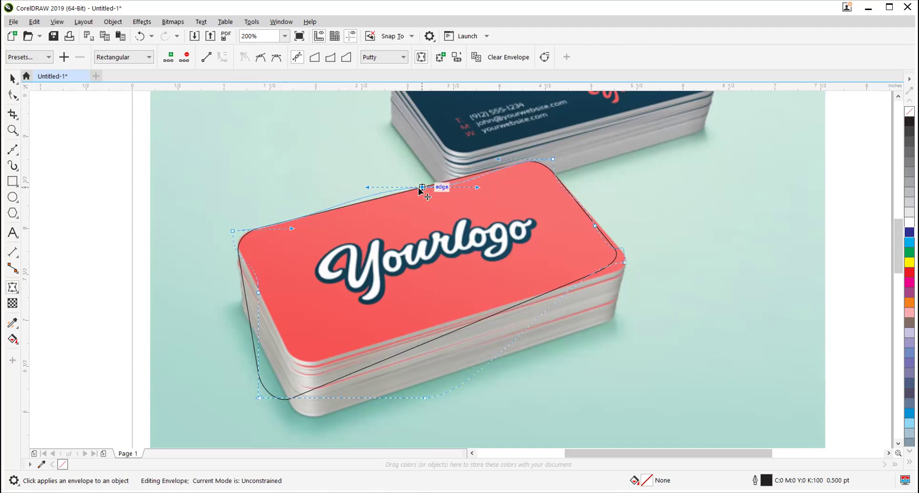
pyautogui.moveTo(366, 187); pyautogui.dragTo(349, 197)
pyautogui.moveTo(292, 229); pyautogui.dragTo(293, 221)
pyautogui.moveTo(346, 195); pyautogui.dragTo(346, 199)
pyautogui.moveTo(233, 232); pyautogui.dragTo(233, 236)
pyautogui.click(417, 189)
pyautogui.click(209, 59)
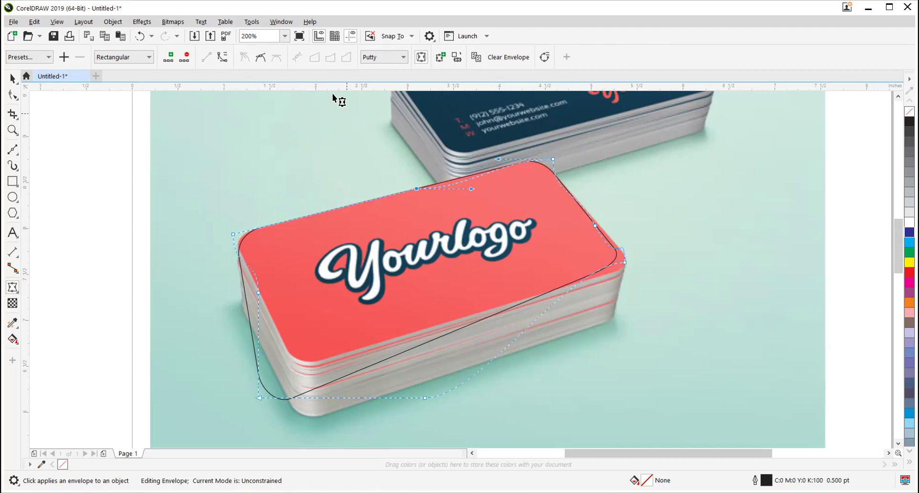
pyautogui.moveTo(471, 189); pyautogui.dragTo(477, 173)
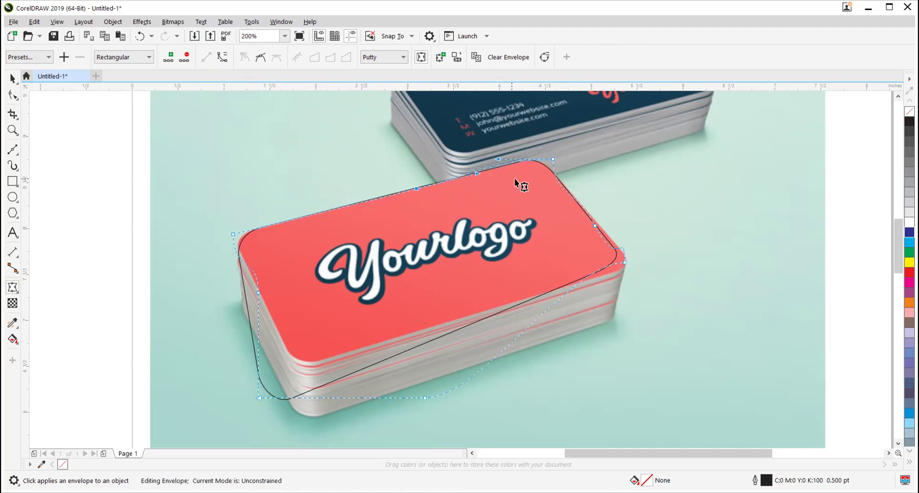
pyautogui.click(496, 160)
# Adjust the envelope's lower-right and right middle nodes, and convert the segments along the right side to straight lines
pyautogui.moveTo(622, 263); pyautogui.dragTo(625, 273)
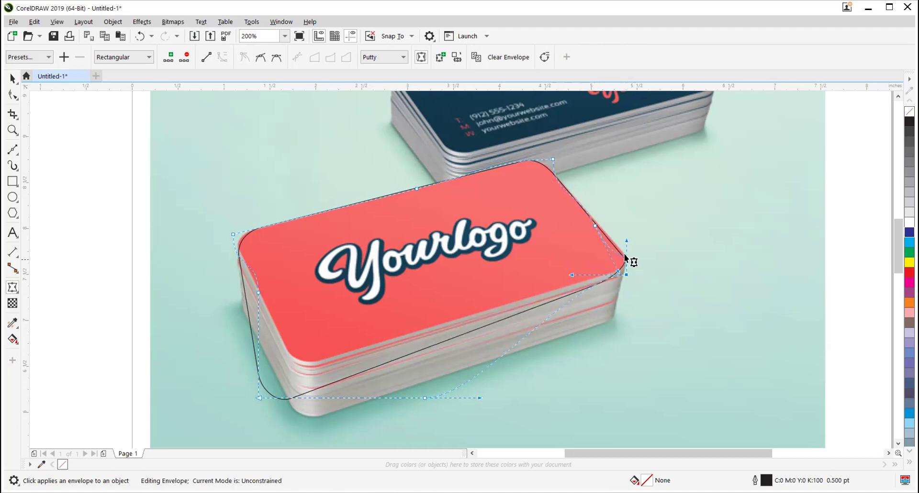
pyautogui.moveTo(617, 272); pyautogui.dragTo(605, 251)
pyautogui.moveTo(511, 149); pyautogui.dragTo(688, 318)
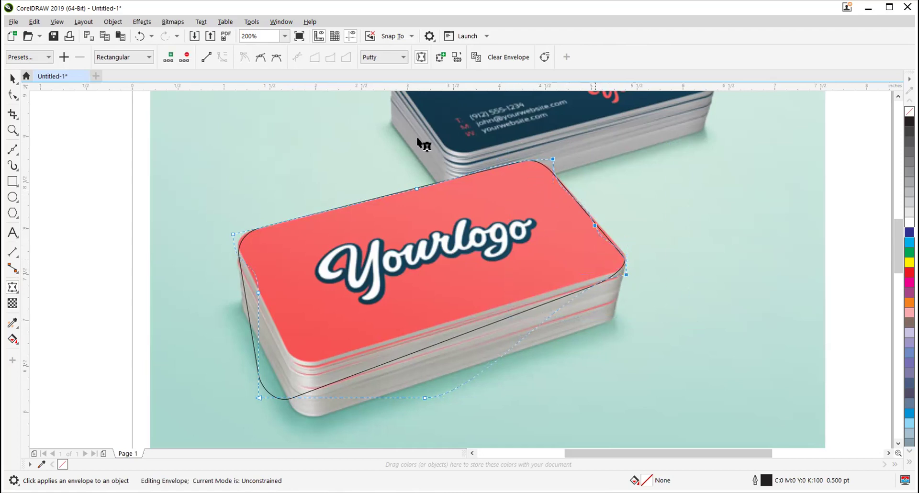
pyautogui.click(210, 58)
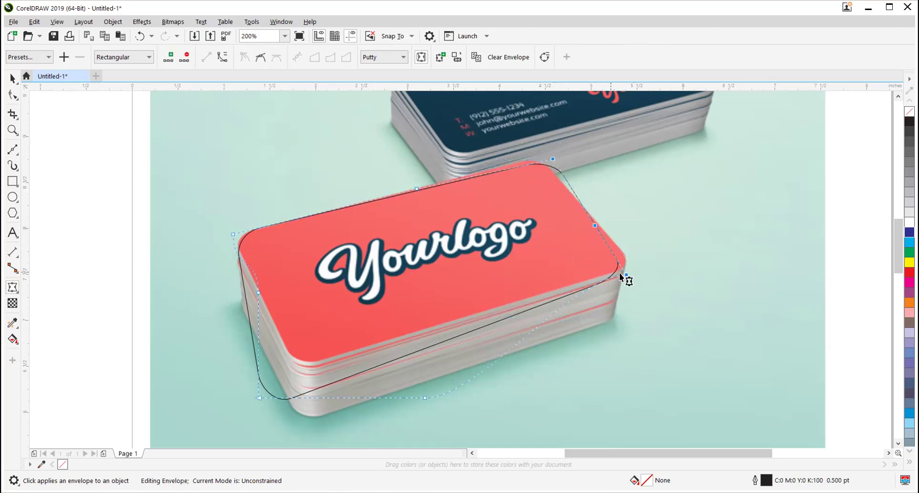
# Reposition the envelope's right-hand nodes so the outline fits the card's rounded upper-right and lower-right corners
pyautogui.moveTo(626, 276); pyautogui.dragTo(632, 269)
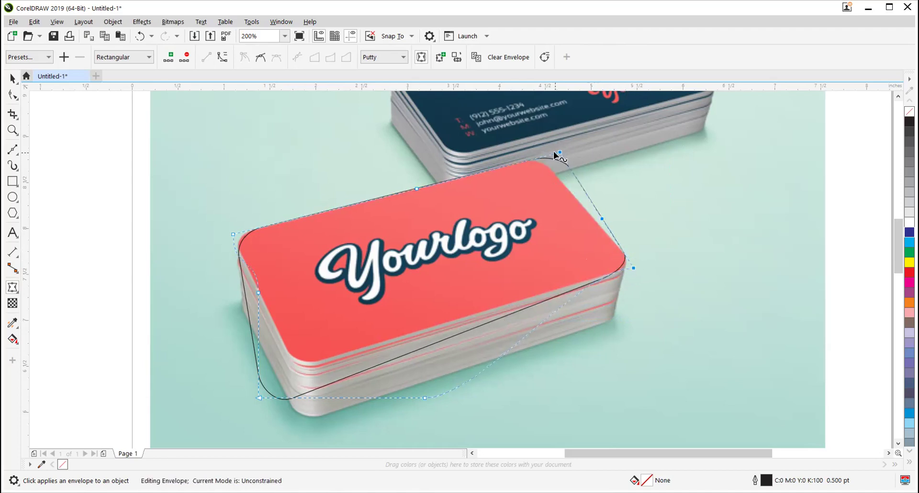
pyautogui.moveTo(559, 152); pyautogui.dragTo(539, 152)
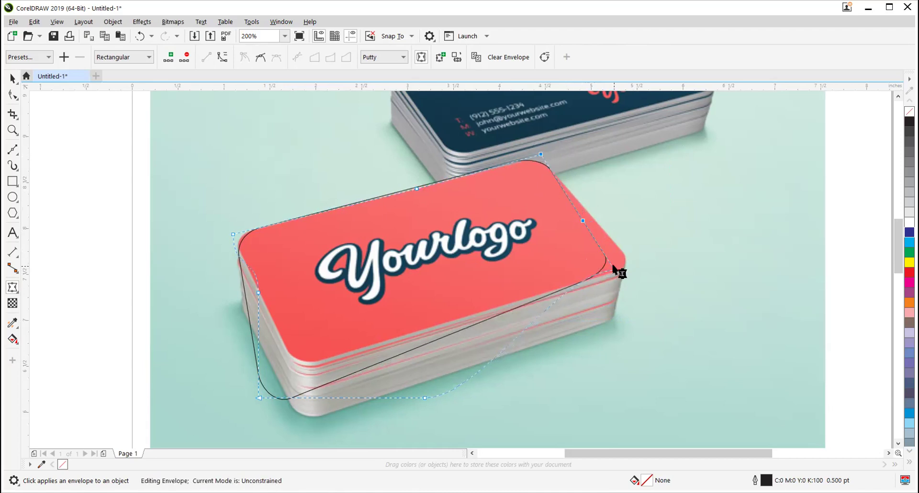
pyautogui.moveTo(615, 272); pyautogui.dragTo(628, 269)
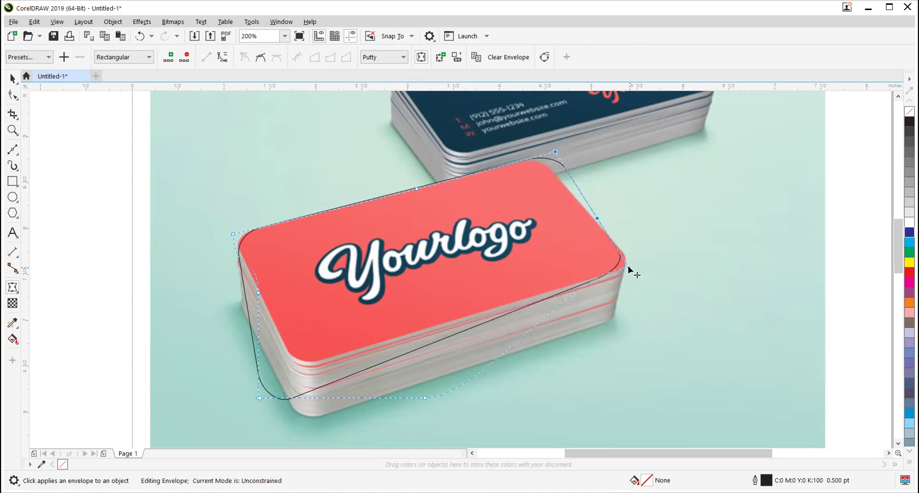
pyautogui.moveTo(653, 239); pyautogui.dragTo(635, 270)
pyautogui.click(608, 272)
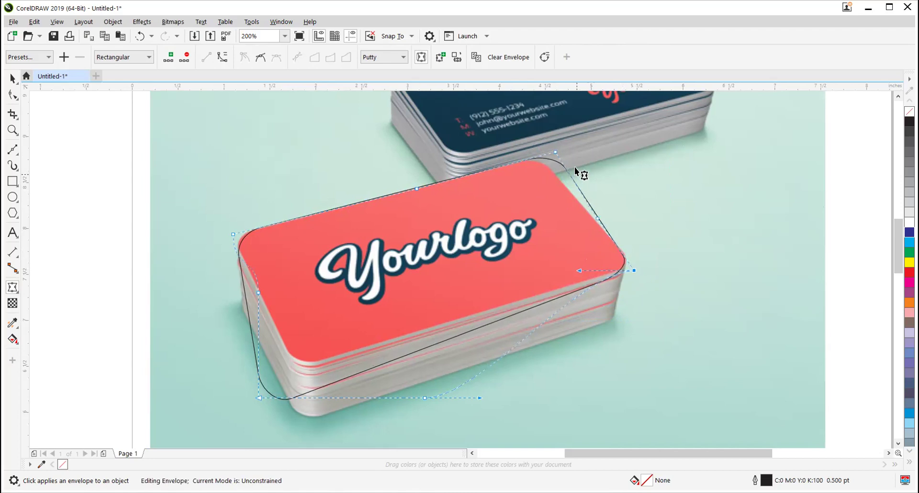
pyautogui.moveTo(556, 152); pyautogui.dragTo(537, 158)
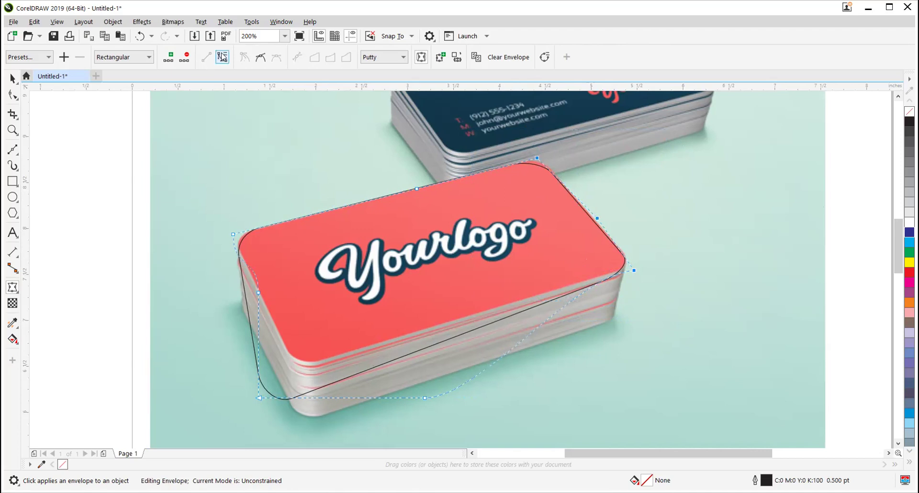
pyautogui.click(670, 238)
pyautogui.click(595, 228)
pyautogui.moveTo(537, 158); pyautogui.dragTo(541, 154)
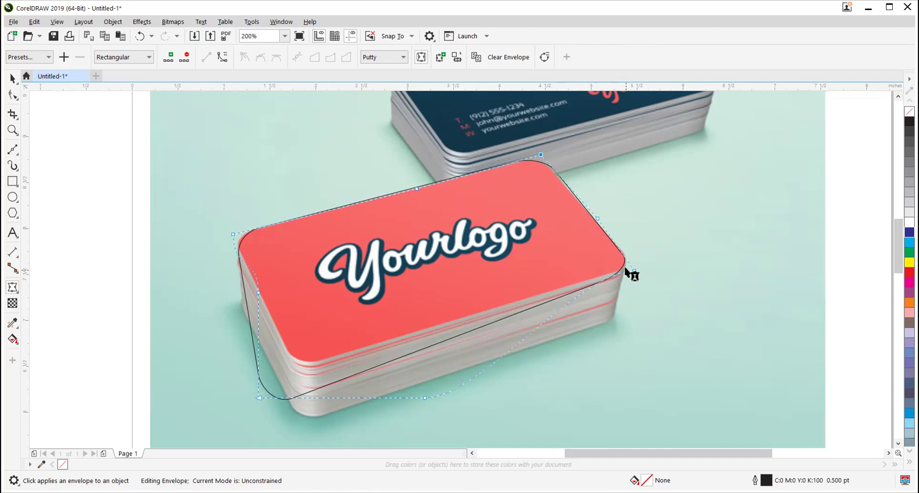
pyautogui.moveTo(632, 271); pyautogui.dragTo(635, 271)
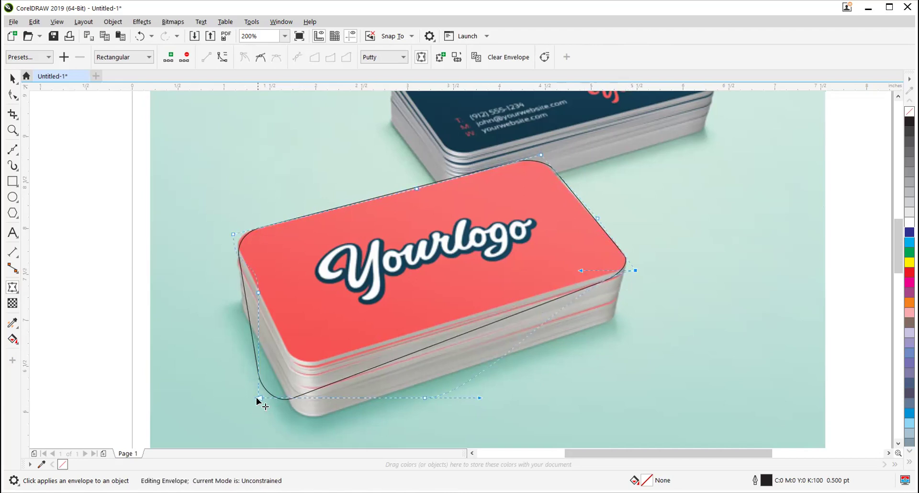
# Move the envelope's lower-left and bottom middle nodes up towards the card's lower edge, and convert the bottom segments to straight lines
pyautogui.moveTo(258, 398); pyautogui.dragTo(281, 355)
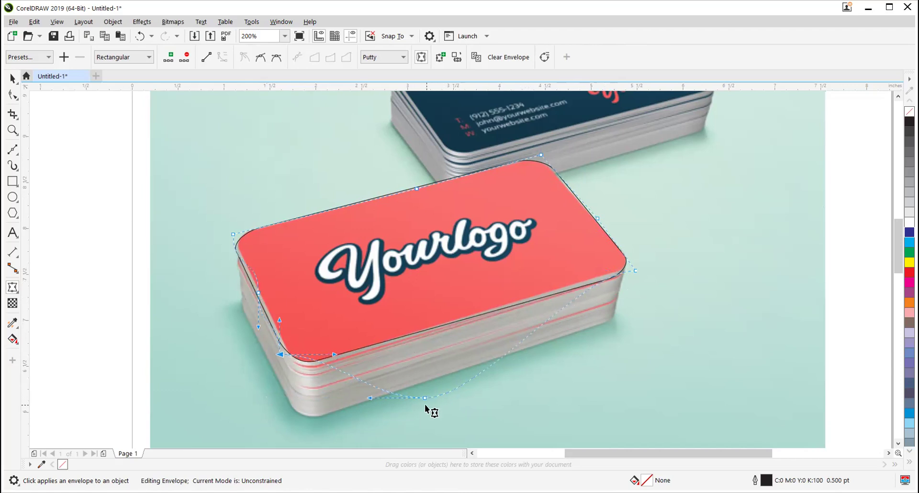
pyautogui.moveTo(425, 399); pyautogui.dragTo(423, 316)
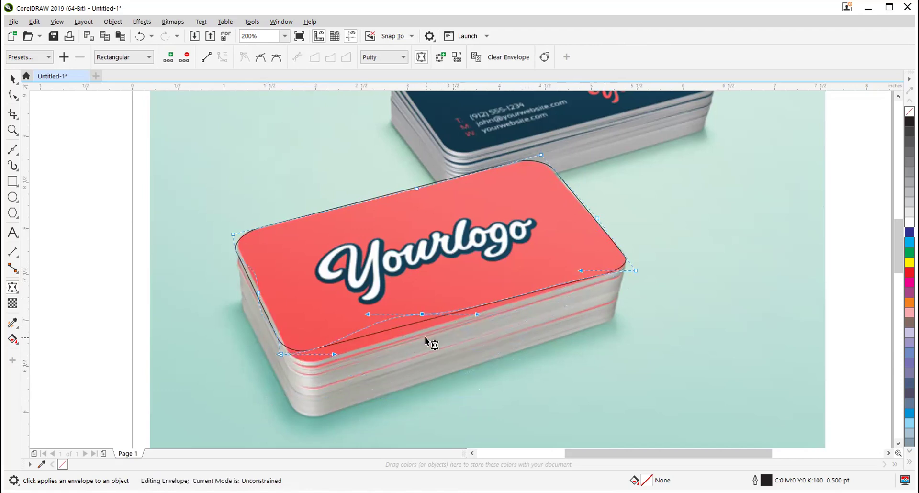
pyautogui.click(204, 62)
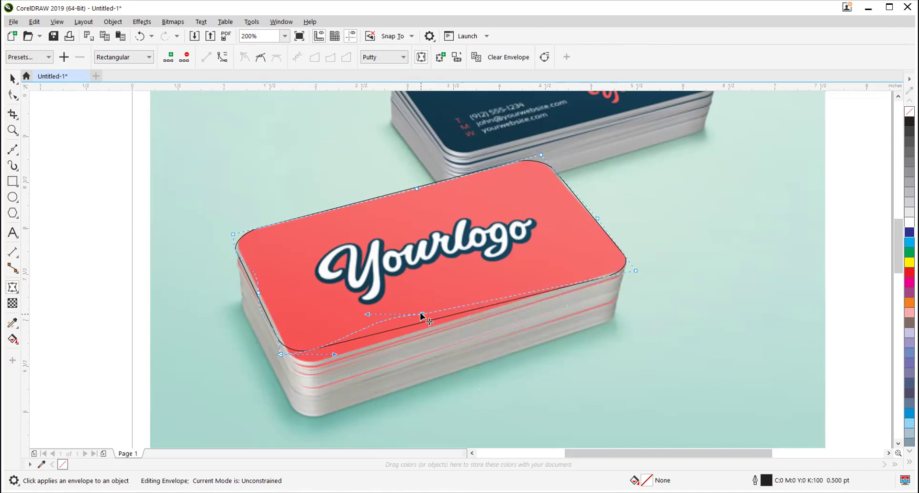
pyautogui.moveTo(241, 310); pyautogui.dragTo(453, 395)
pyautogui.click(206, 57)
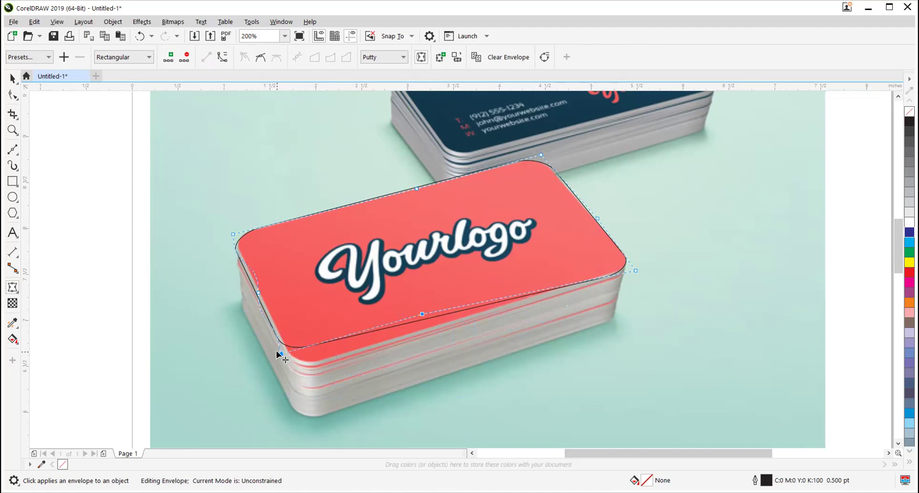
# Fit the envelope's lower-left and bottom middle nodes to the card's lower edge and convert the segments along the left side to straight lines
pyautogui.moveTo(280, 353); pyautogui.dragTo(294, 370)
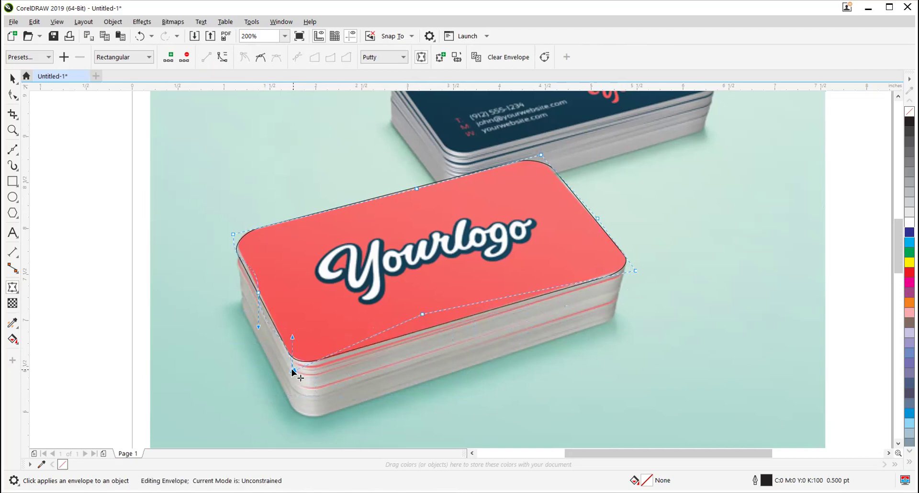
pyautogui.moveTo(422, 314); pyautogui.dragTo(427, 328)
pyautogui.moveTo(293, 372); pyautogui.dragTo(297, 368)
pyautogui.moveTo(192, 203); pyautogui.dragTo(322, 389)
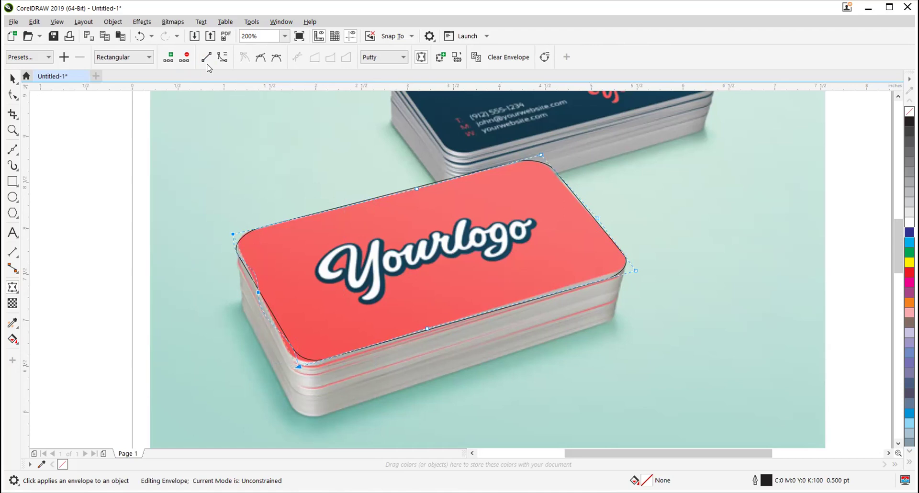
pyautogui.click(316, 368)
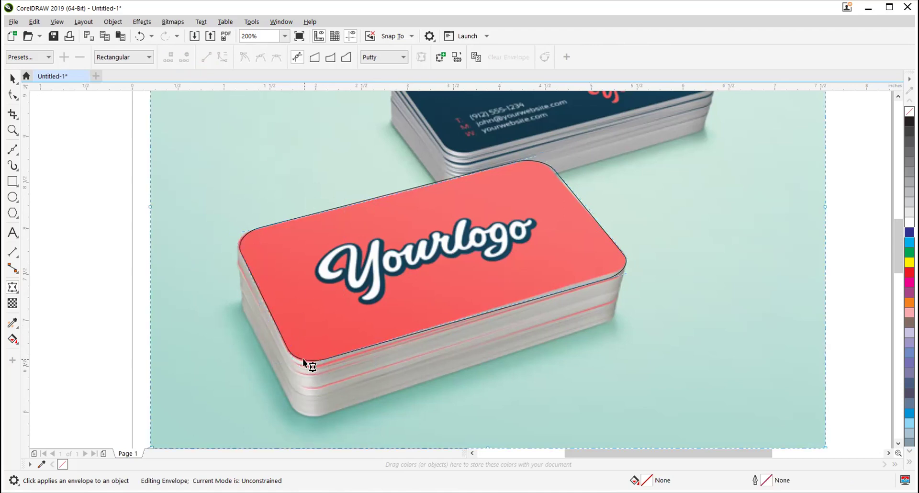
pyautogui.click(304, 360)
pyautogui.moveTo(298, 368); pyautogui.dragTo(298, 368)
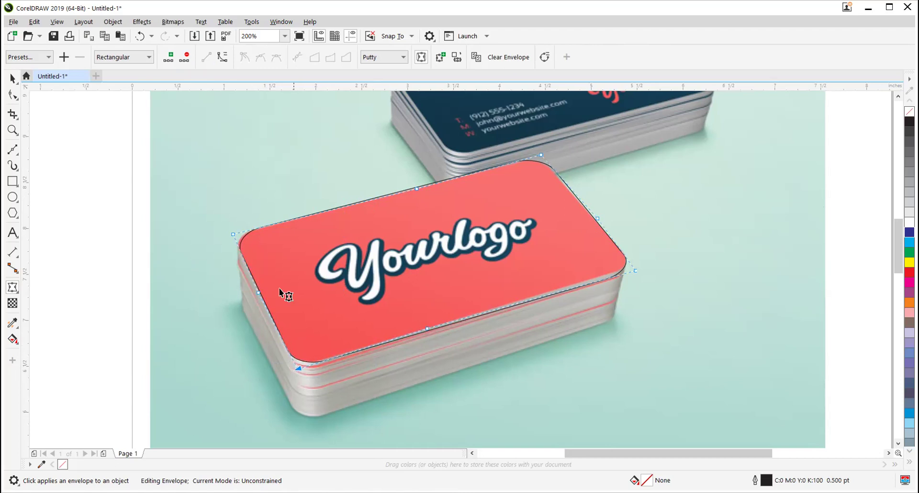
# Fine-tune the envelope's upper-left, upper-right, lower-right and bottom middle nodes to match the card's outline, then finish editing and deselect the rectangle
pyautogui.click(232, 234)
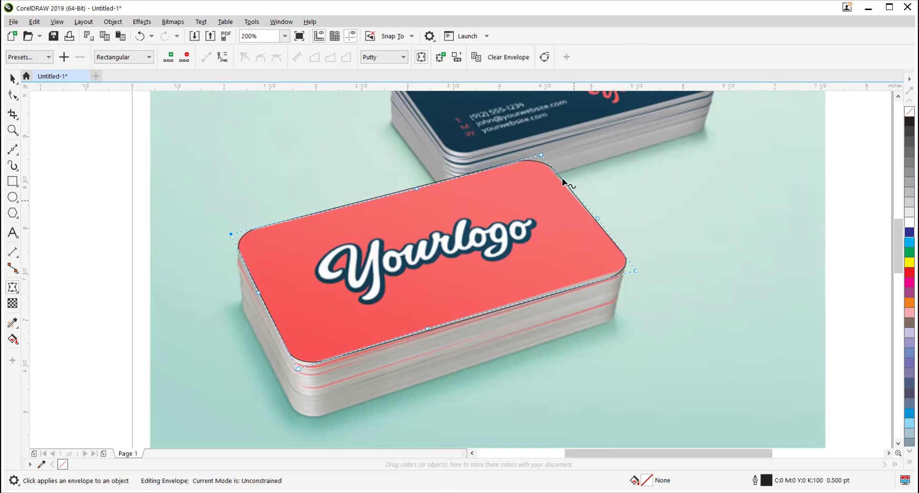
pyautogui.click(542, 155)
pyautogui.moveTo(681, 220); pyautogui.dragTo(398, 342)
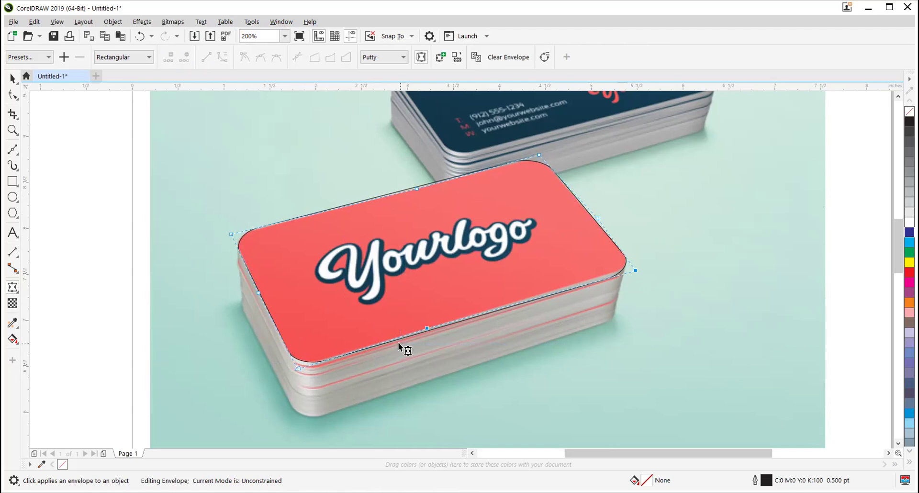
pyautogui.click(628, 271)
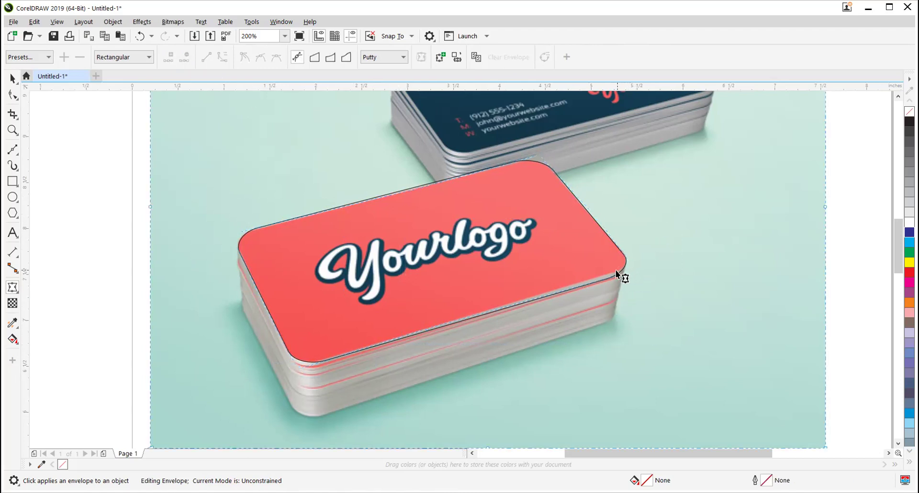
pyautogui.click(617, 272)
pyautogui.moveTo(634, 269); pyautogui.dragTo(634, 267)
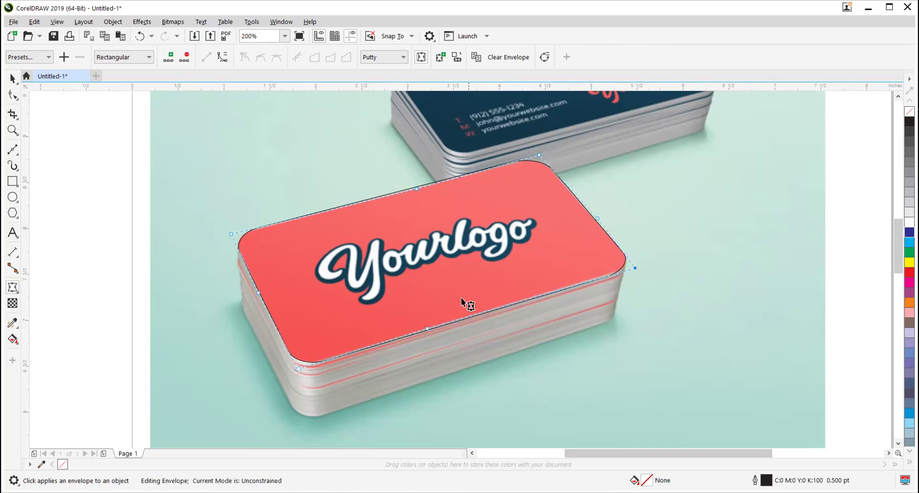
pyautogui.click(427, 329)
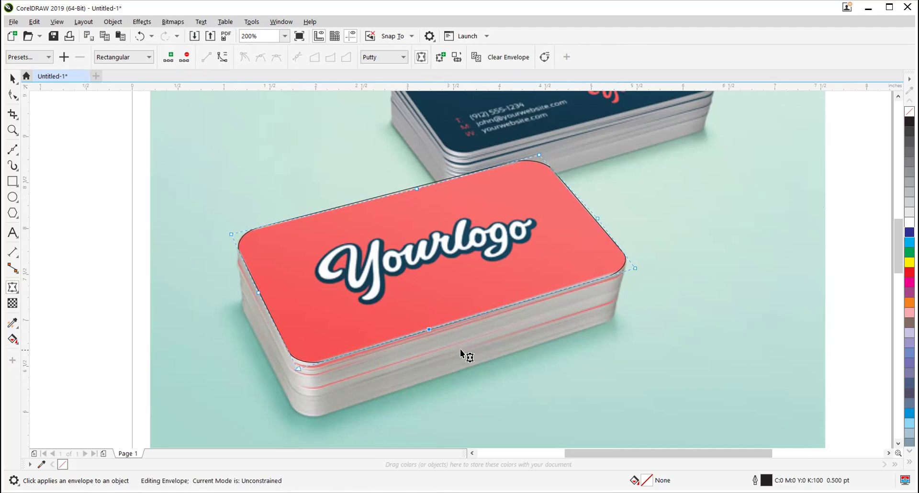
pyautogui.click(13, 79)
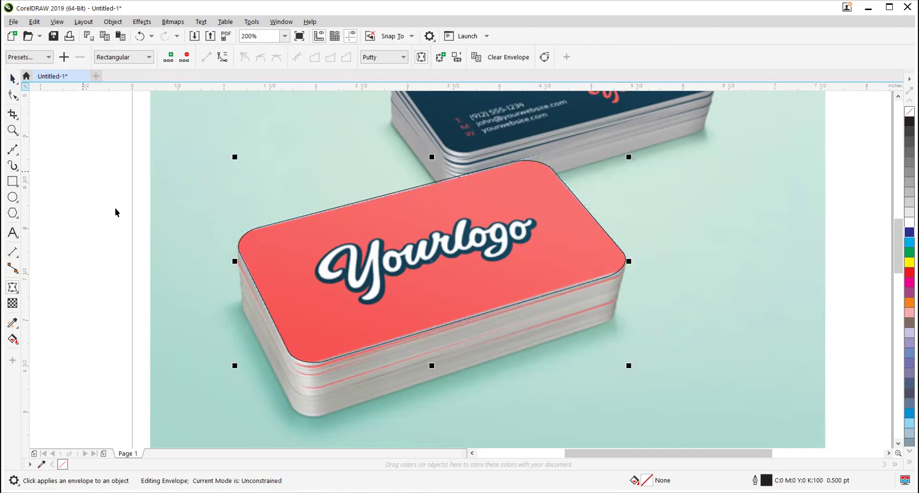
pyautogui.click(84, 201)
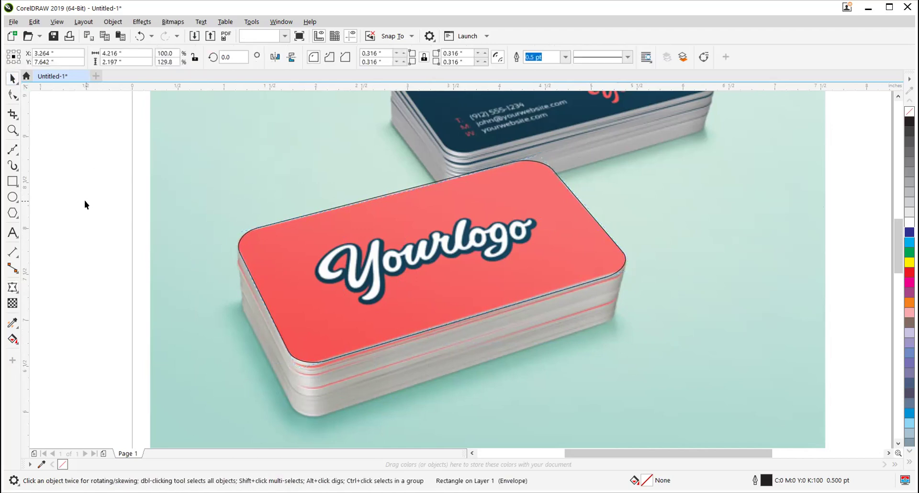
# Open the drawing APNA TRENDY-BANNER1-15 from the 01-Job folder
pyautogui.click(28, 37)
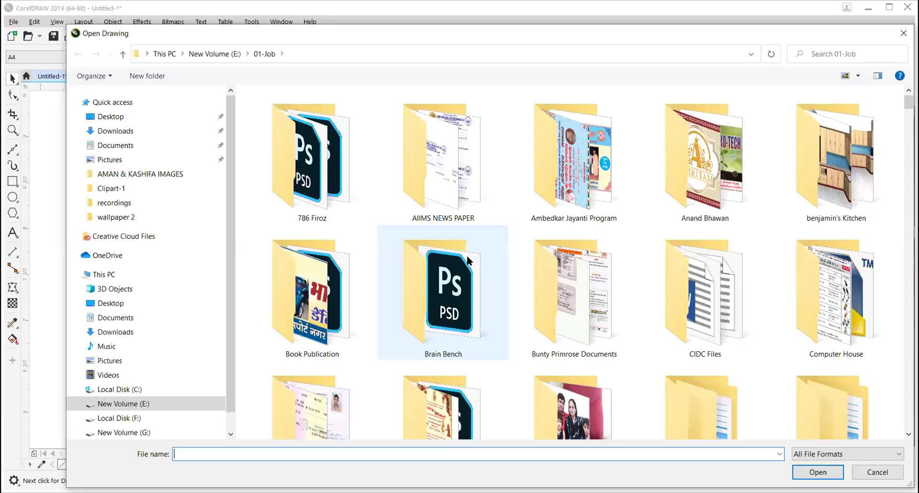
pyautogui.scroll(-5, 514, 271)
pyautogui.scroll(-20, 514, 271)
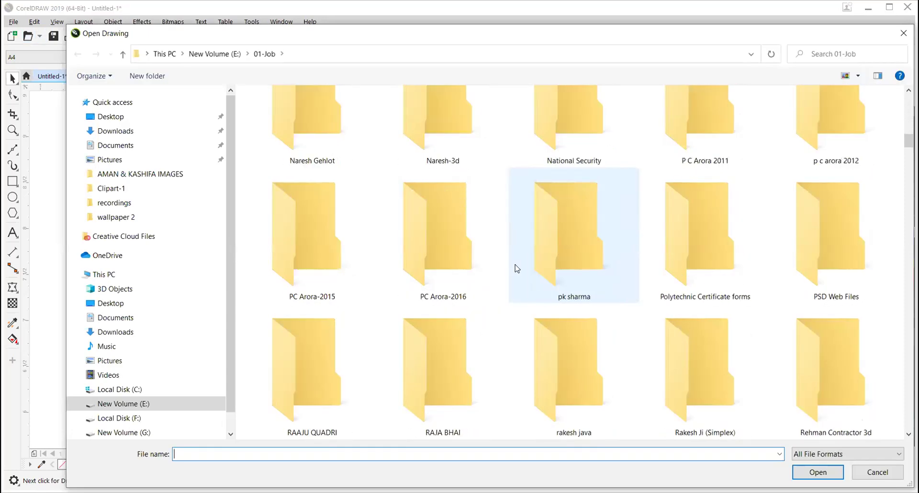
pyautogui.scroll(-10, 514, 251)
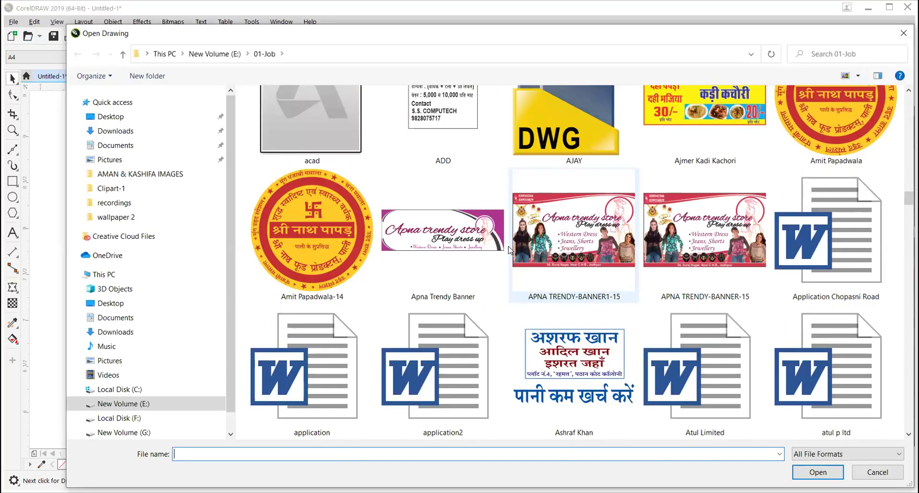
pyautogui.click(578, 225)
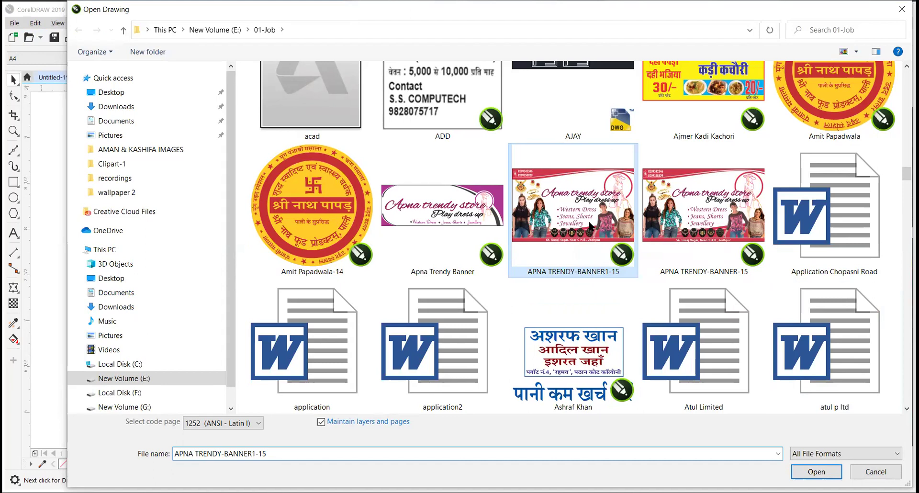
pyautogui.doubleClick(591, 225)
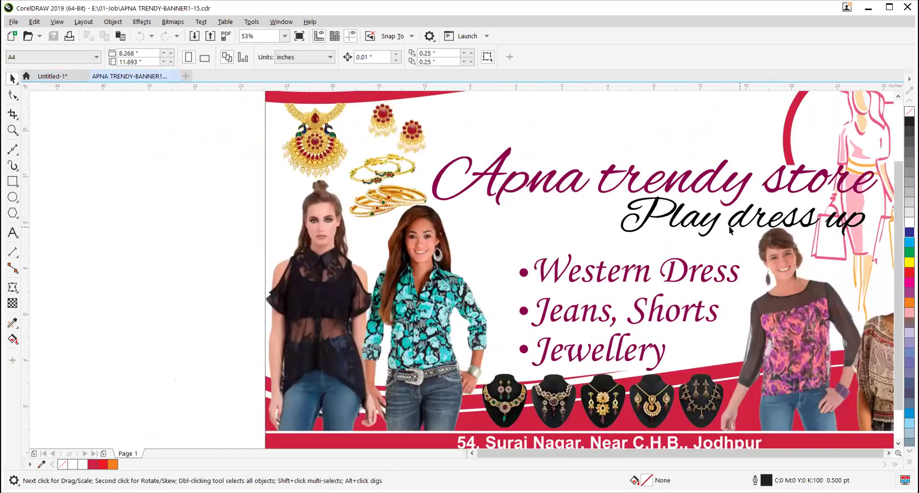
# Select the whole banner group, lock its aspect ratio and set its width to 3.35 inches
pyautogui.scroll(-3, 729, 228)
pyautogui.scroll(2, 684, 214)
pyautogui.scroll(-1, 673, 316)
pyautogui.moveTo(672, 309); pyautogui.dragTo(444, 287)
pyautogui.moveTo(353, 190); pyautogui.dragTo(699, 355)
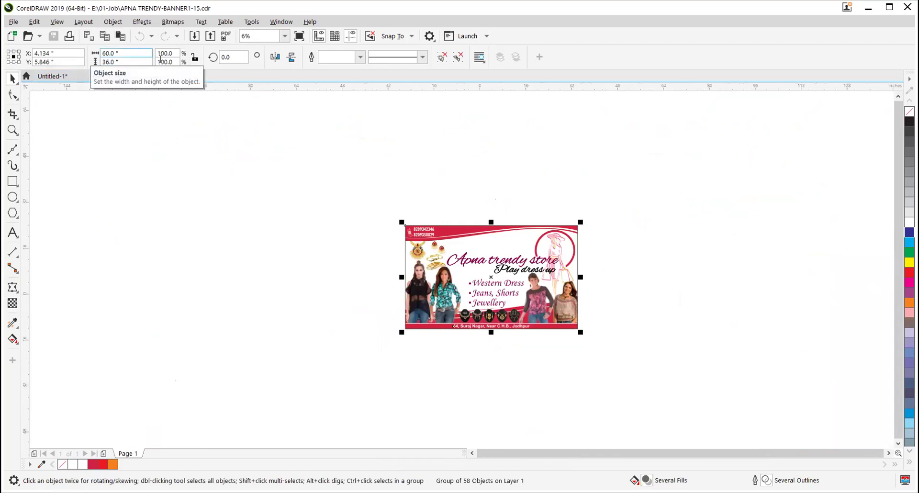
pyautogui.click(194, 58)
pyautogui.moveTo(127, 53); pyautogui.dragTo(62, 52)
pyautogui.write('3.35')
pyautogui.press('Tab')
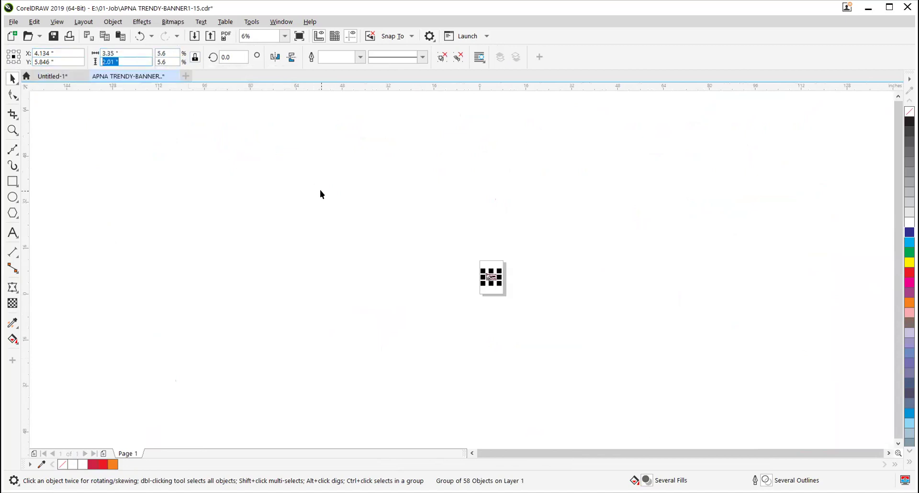
# Stretch the reduced banner group downwards to a height of about 2.17 inches
pyautogui.click(472, 274)
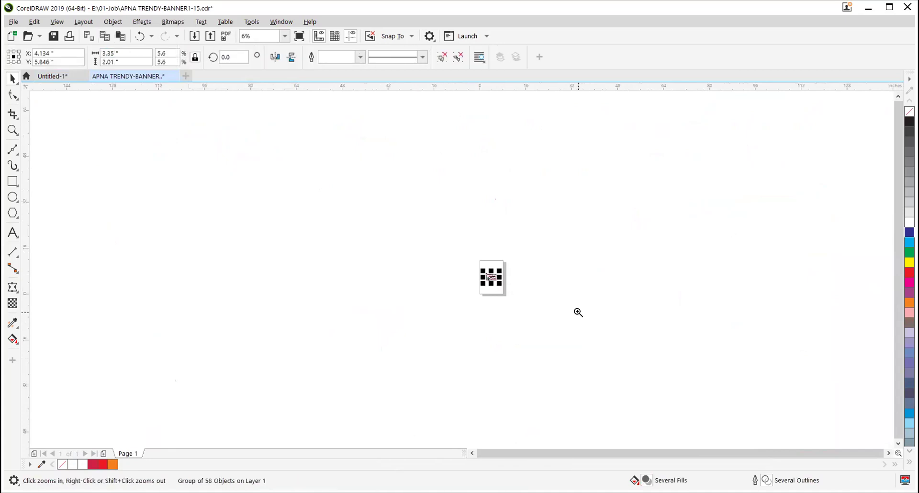
pyautogui.moveTo(475, 263); pyautogui.dragTo(518, 286)
pyautogui.moveTo(295, 249); pyautogui.dragTo(520, 369)
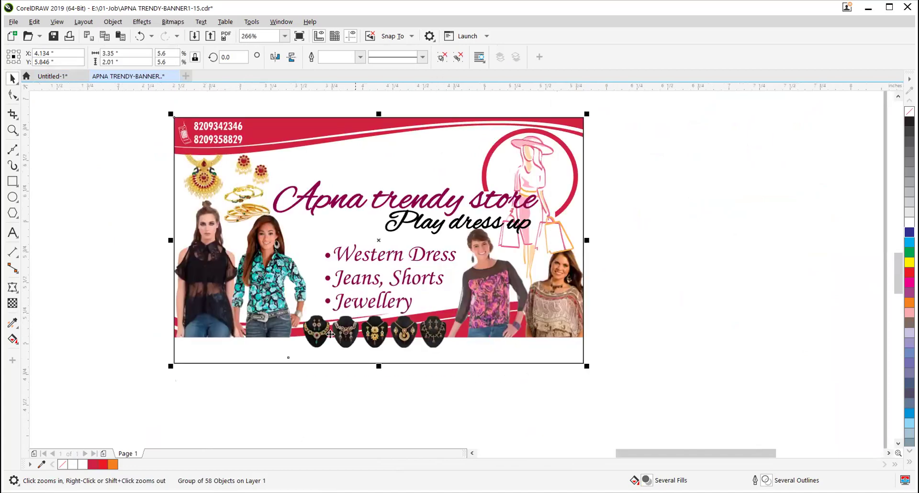
pyautogui.moveTo(379, 366); pyautogui.dragTo(378, 386)
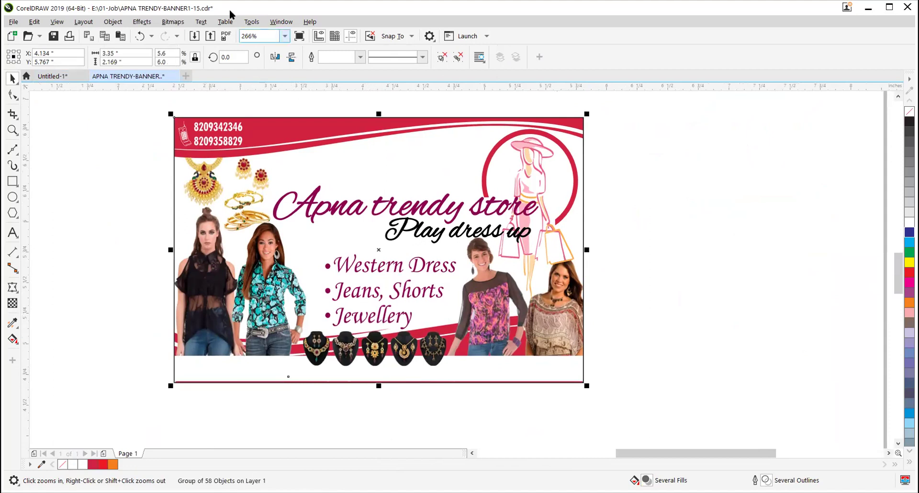
# Convert the banner group to a 300 dpi CMYK bitmap
pyautogui.click(174, 39)
pyautogui.click(462, 312)
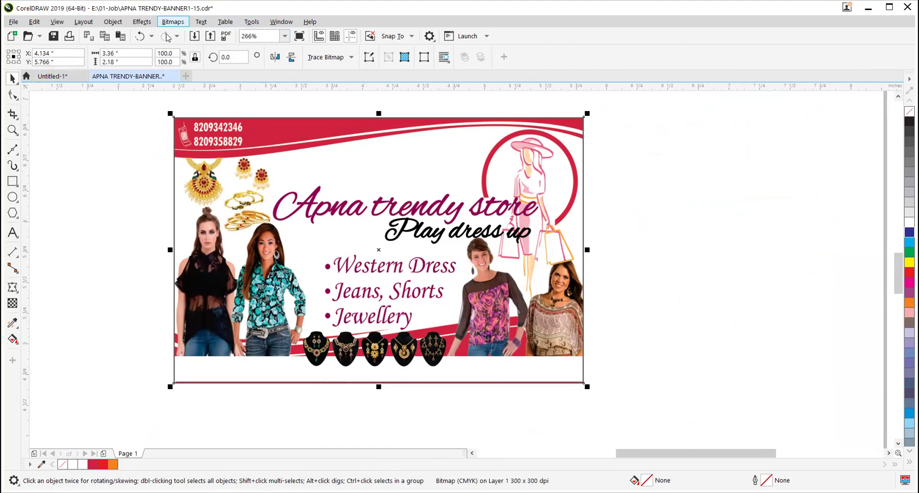
pyautogui.click(173, 21)
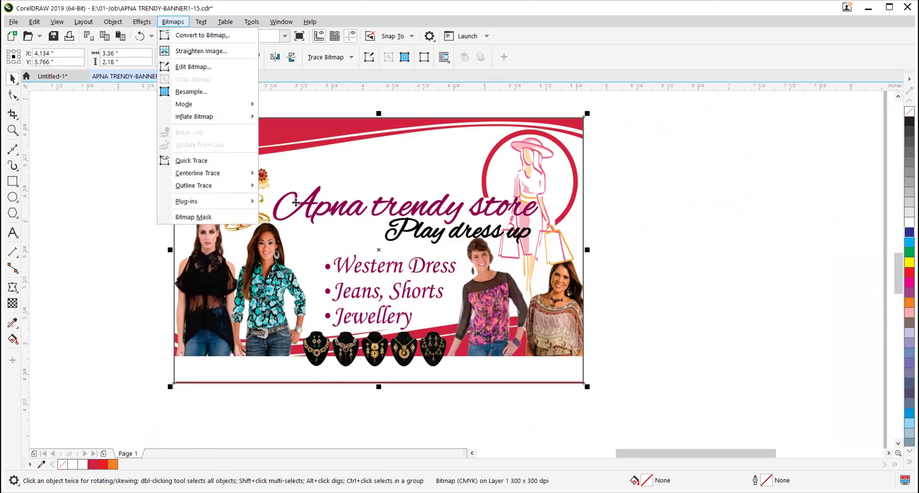
pyautogui.click(293, 198)
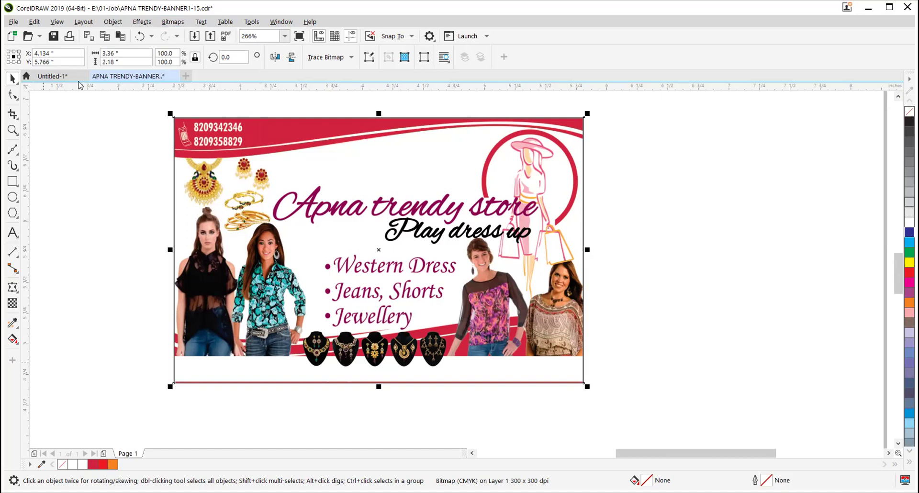
# Copy the banner bitmap into Untitled-1, place it beside the red card and enlarge it to about 3.56 by 2.41 inches
pyautogui.click(57, 76)
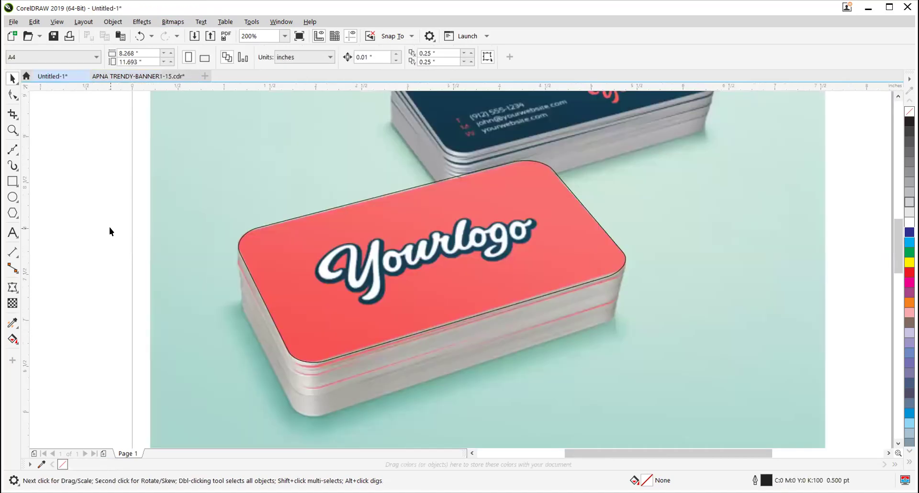
pyautogui.moveTo(559, 380); pyautogui.dragTo(820, 221)
pyautogui.scroll(-1, 614, 307)
pyautogui.moveTo(617, 310); pyautogui.dragTo(616, 321)
pyautogui.moveTo(613, 263); pyautogui.dragTo(633, 261)
pyautogui.moveTo(714, 261); pyautogui.dragTo(724, 261)
# Copy the rounded rectangle's envelope onto the banner bitmap using the Attributes Eyedropper with the Envelope effect enabled
pyautogui.click(447, 246)
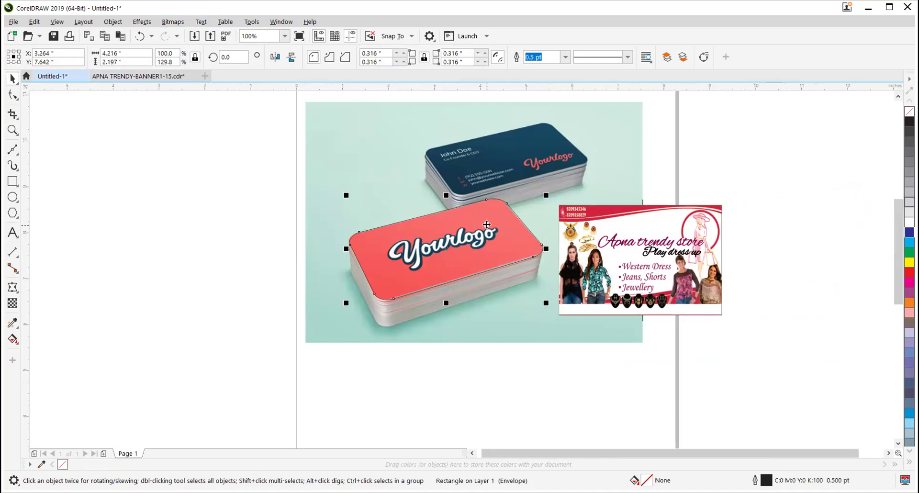
pyautogui.click(12, 287)
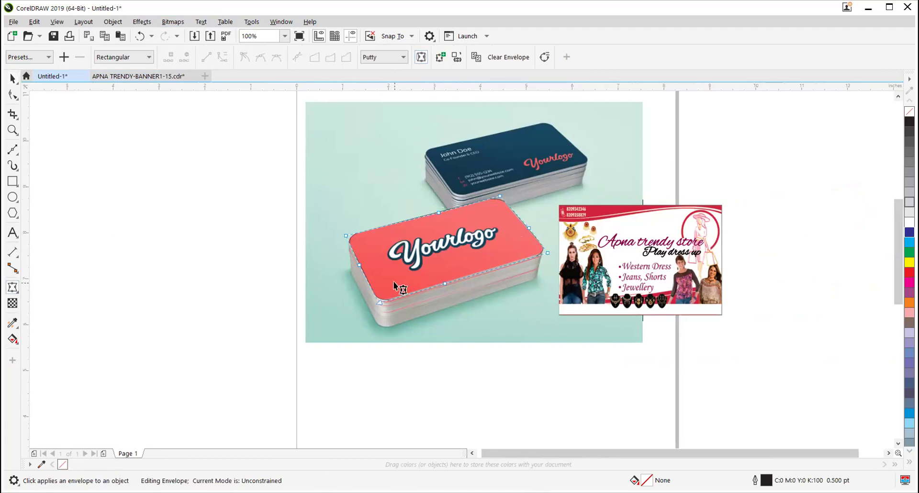
pyautogui.click(12, 78)
pyautogui.click(581, 280)
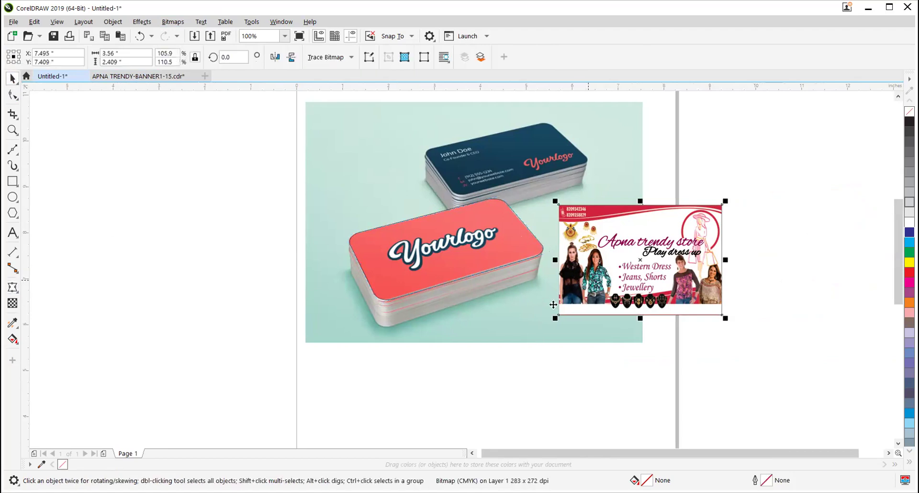
pyautogui.click(19, 324)
pyautogui.click(39, 337)
pyautogui.click(151, 62)
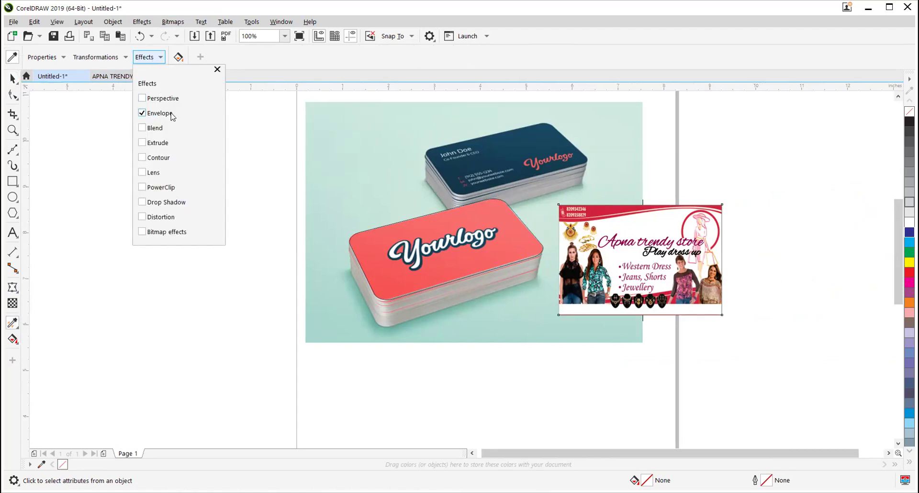
pyautogui.click(260, 62)
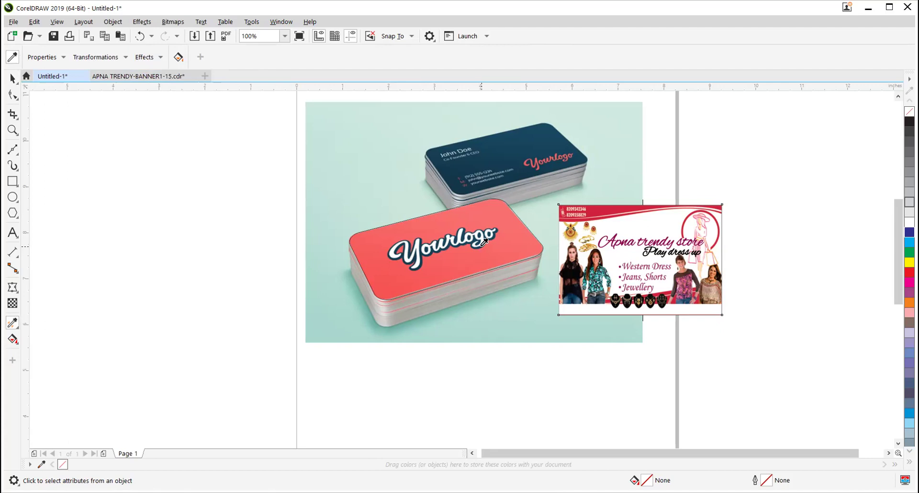
pyautogui.click(485, 242)
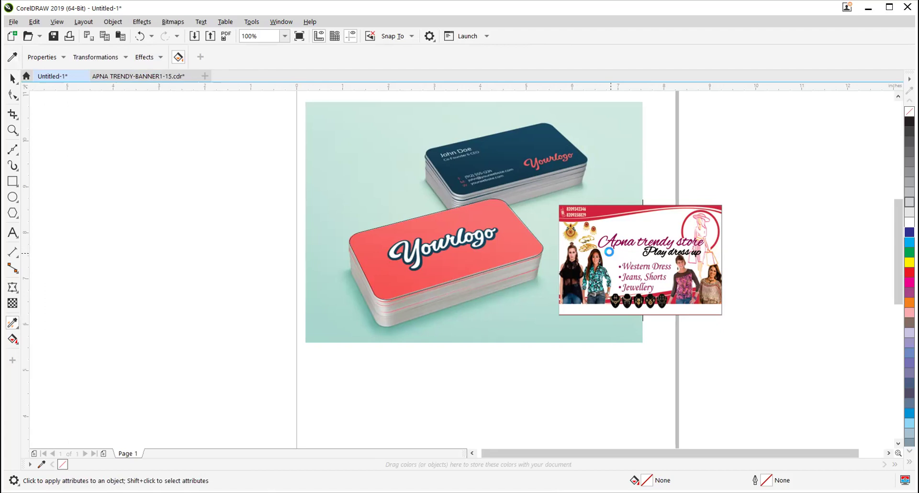
pyautogui.click(609, 252)
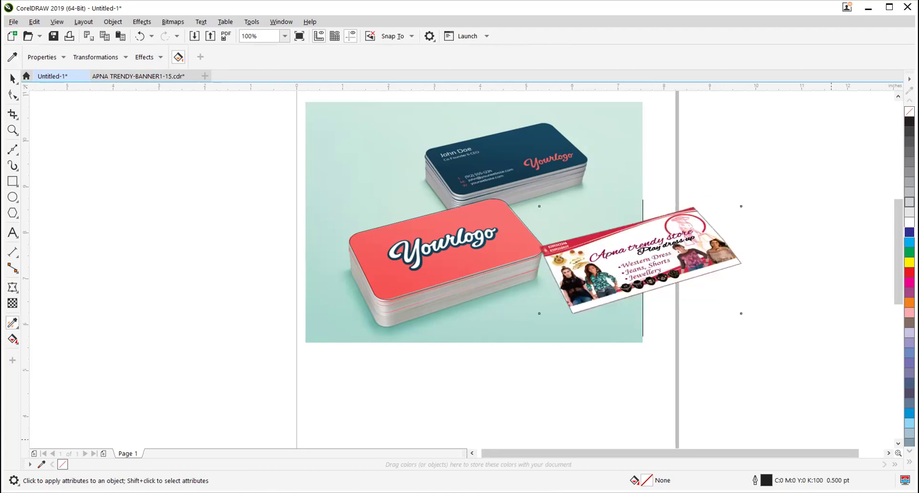
# Select the enveloped banner bitmap and inspect its distorted shape and edges beside the red card
pyautogui.click(12, 79)
pyautogui.doubleClick(631, 255)
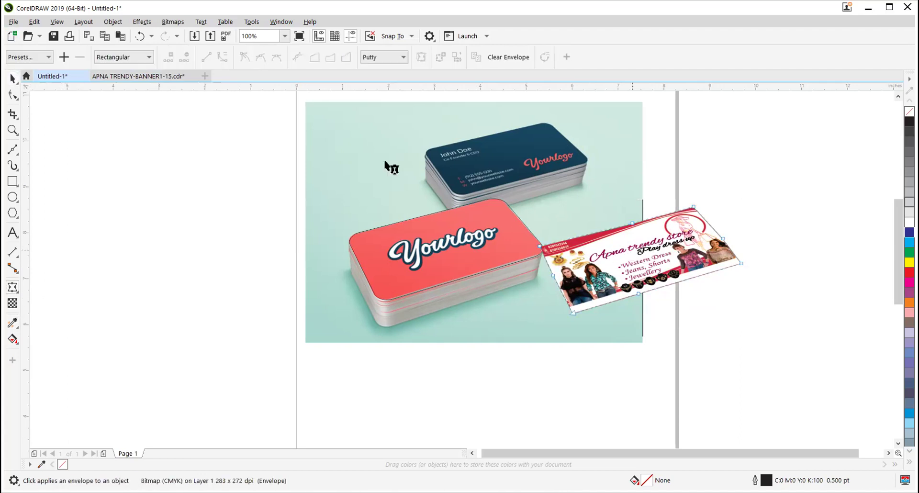
pyautogui.click(12, 78)
pyautogui.scroll(3, 487, 260)
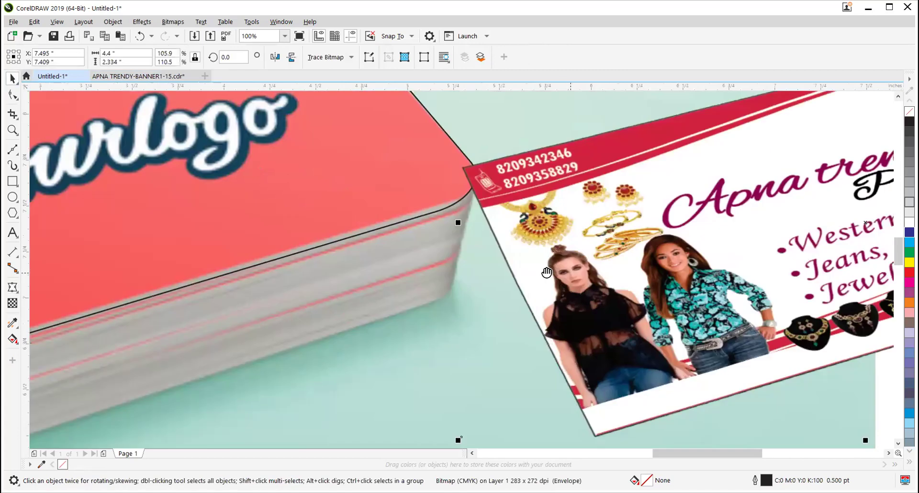
pyautogui.scroll(-3, 536, 257)
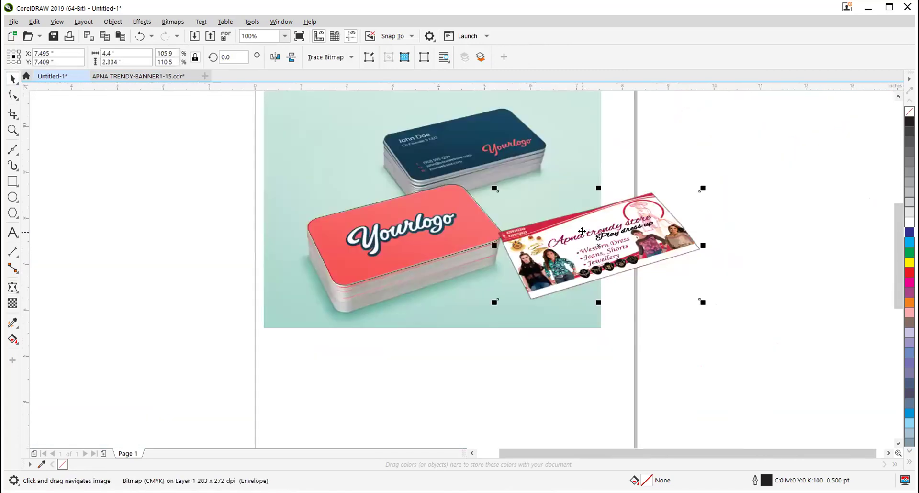
# Move the enveloped banner bitmap clear of the red card and PowerClip it inside the rounded rectangle on that card
pyautogui.moveTo(581, 232); pyautogui.dragTo(652, 243)
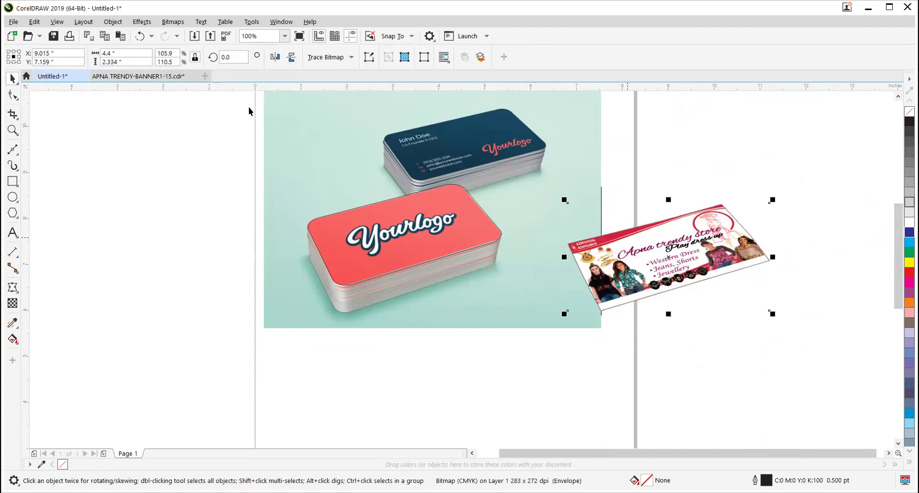
pyautogui.click(126, 23)
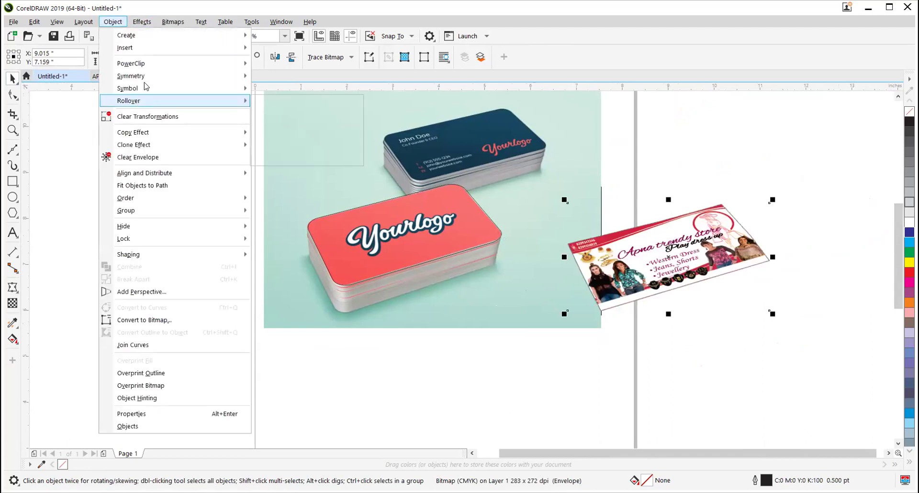
pyautogui.click(266, 71)
pyautogui.click(383, 218)
# Remove the outline from the PowerClip rounded rectangle on the front card
pyautogui.scroll(2, 383, 218)
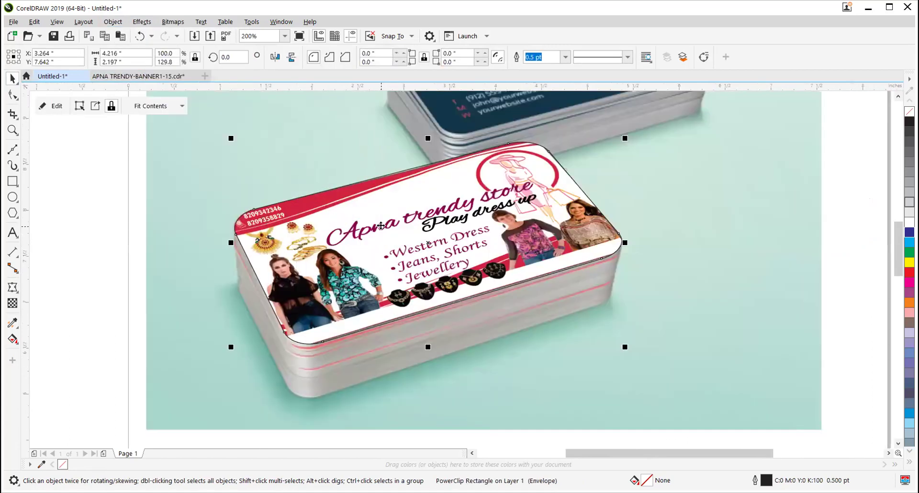
pyautogui.click(702, 326)
pyautogui.click(491, 224)
pyautogui.rightClick(908, 112)
# Select the mockup photo together with the clipped banner card and fit both in view to inspect the finished mockup
pyautogui.scroll(-2, 230, 190)
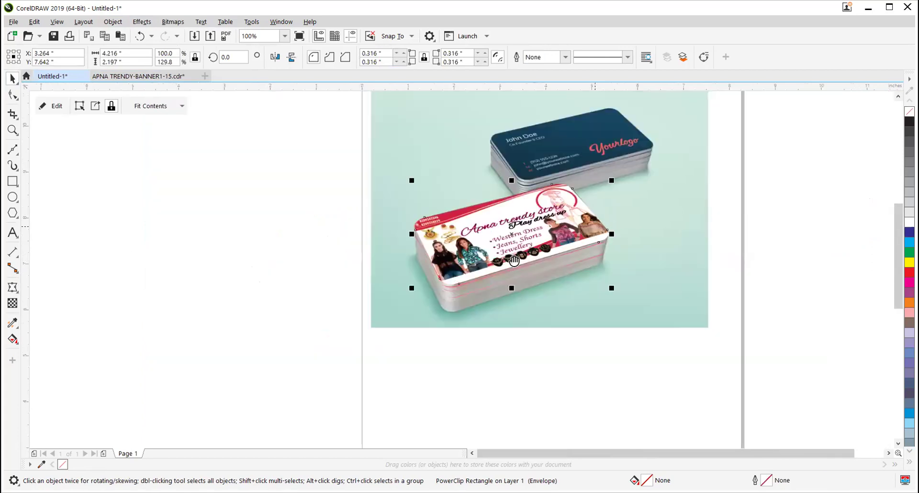
pyautogui.click(251, 110)
pyautogui.moveTo(706, 377); pyautogui.dragTo(690, 368)
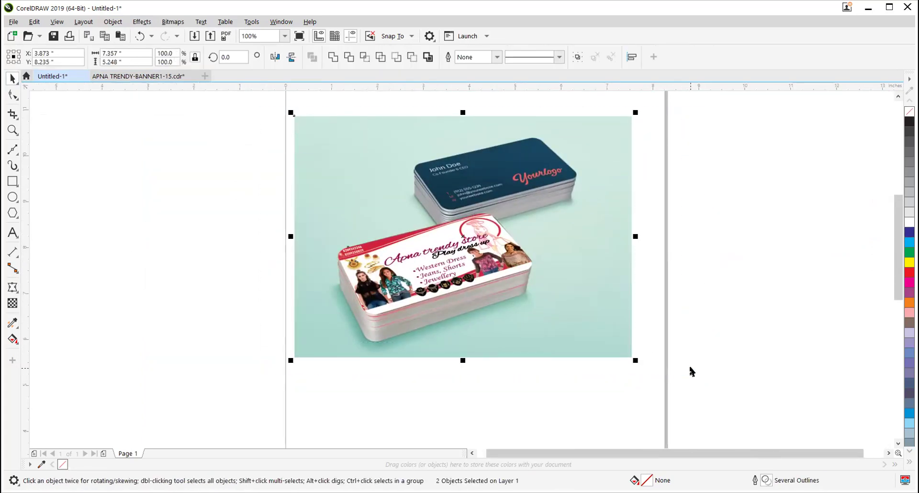
pyautogui.hotkey('shift', 'F2')
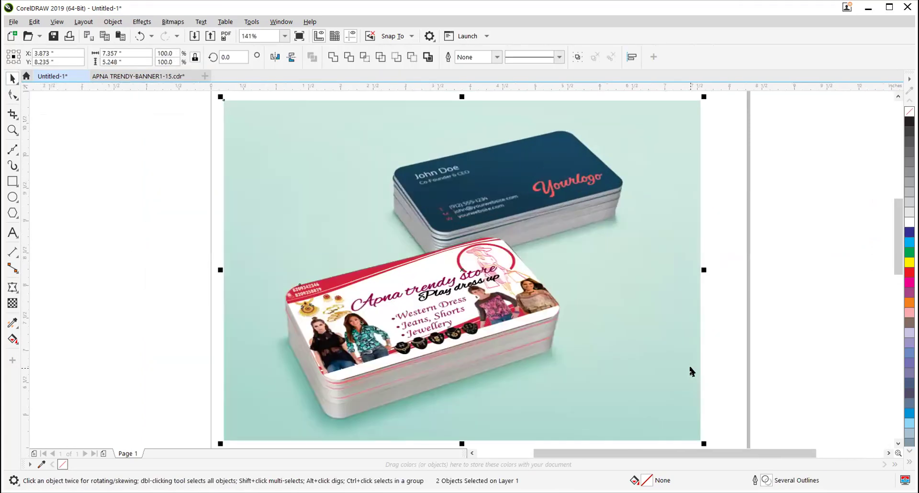